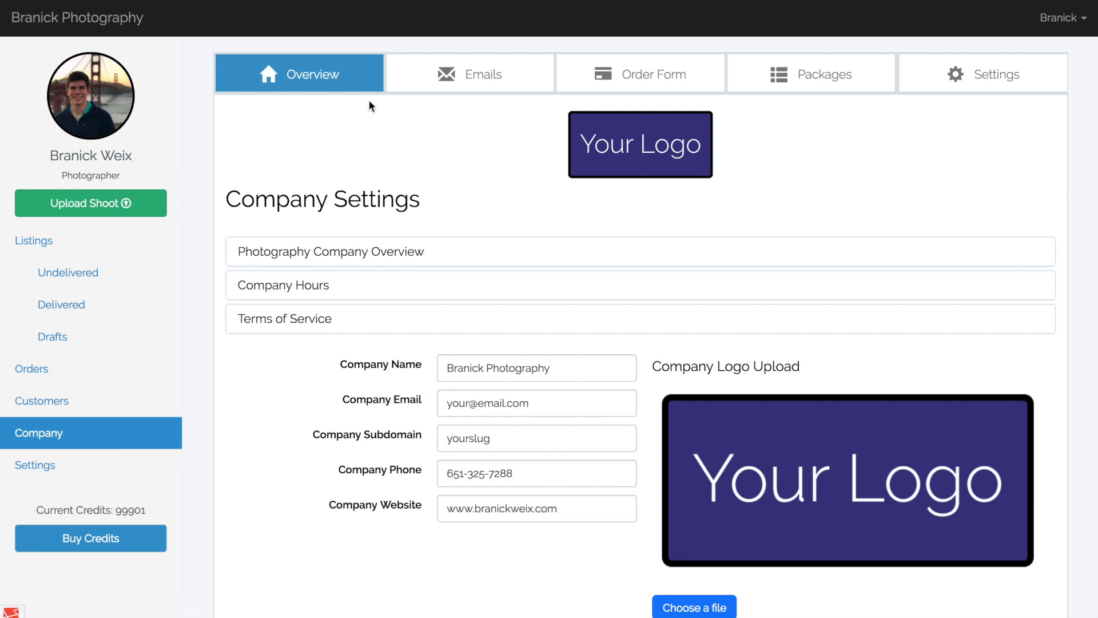
# Open the company's order form settings and highlight the order form link.
pyautogui.click(624, 90)
pyautogui.scroll(8, 1072, 122)
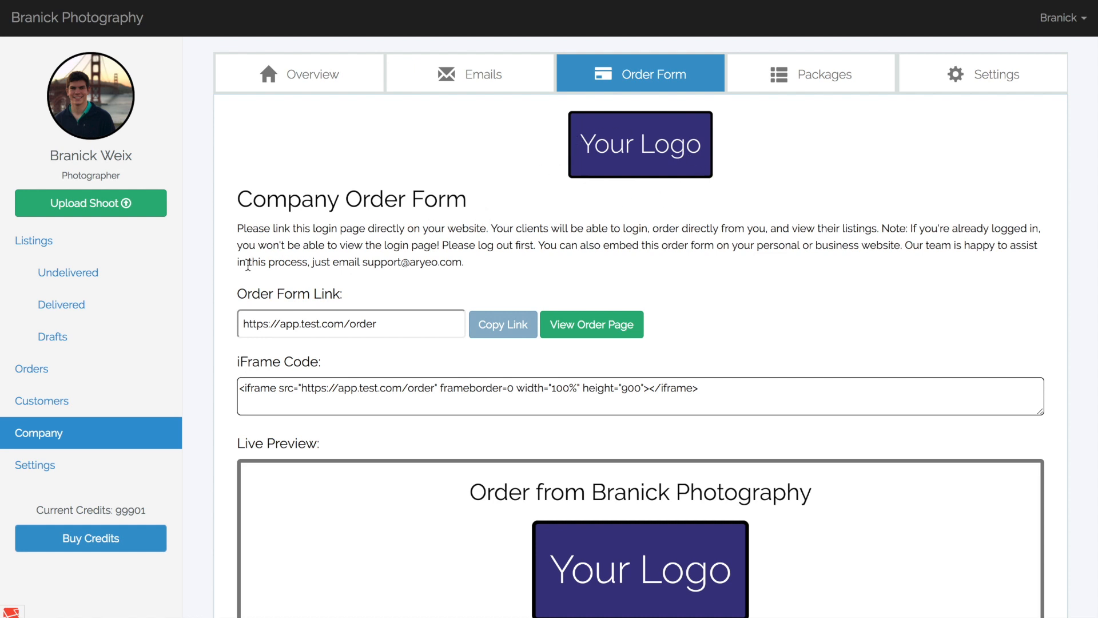
pyautogui.scroll(-3, 206, 293)
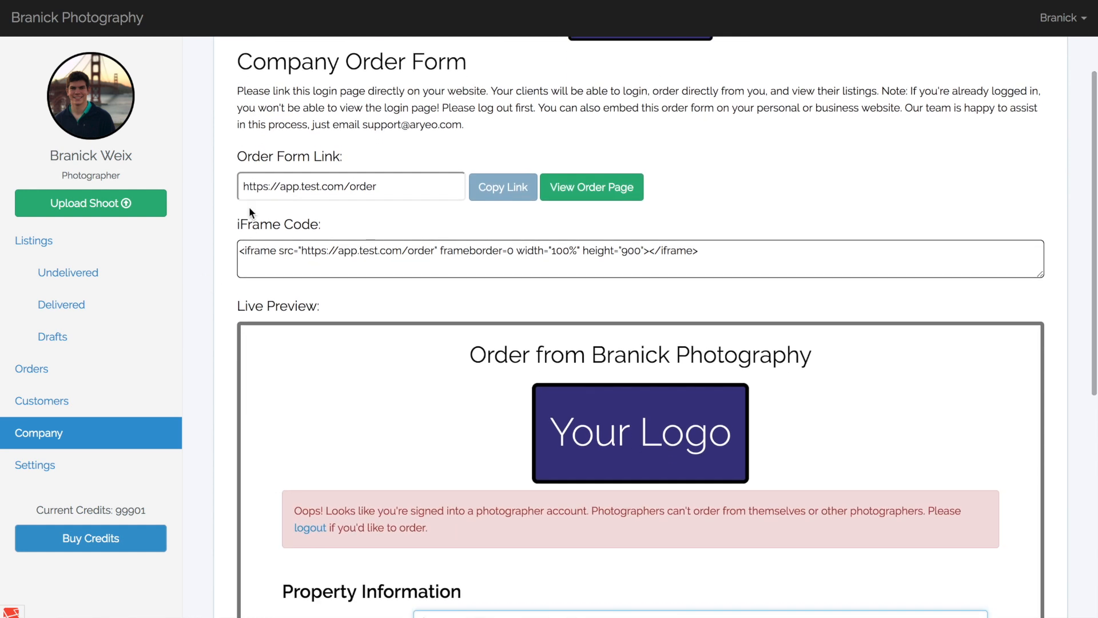
pyautogui.moveTo(242, 189)
pyautogui.mouseDown()
pyautogui.moveTo(380, 187)
pyautogui.moveTo(238, 189)
pyautogui.mouseUp()
pyautogui.click(392, 190)
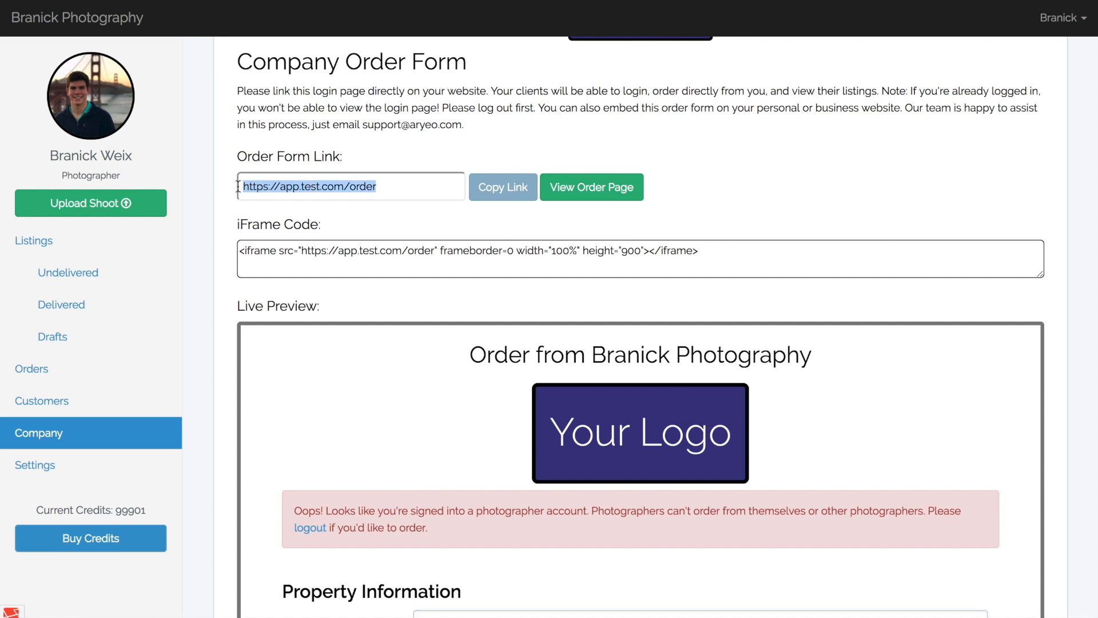
pyautogui.click(238, 187)
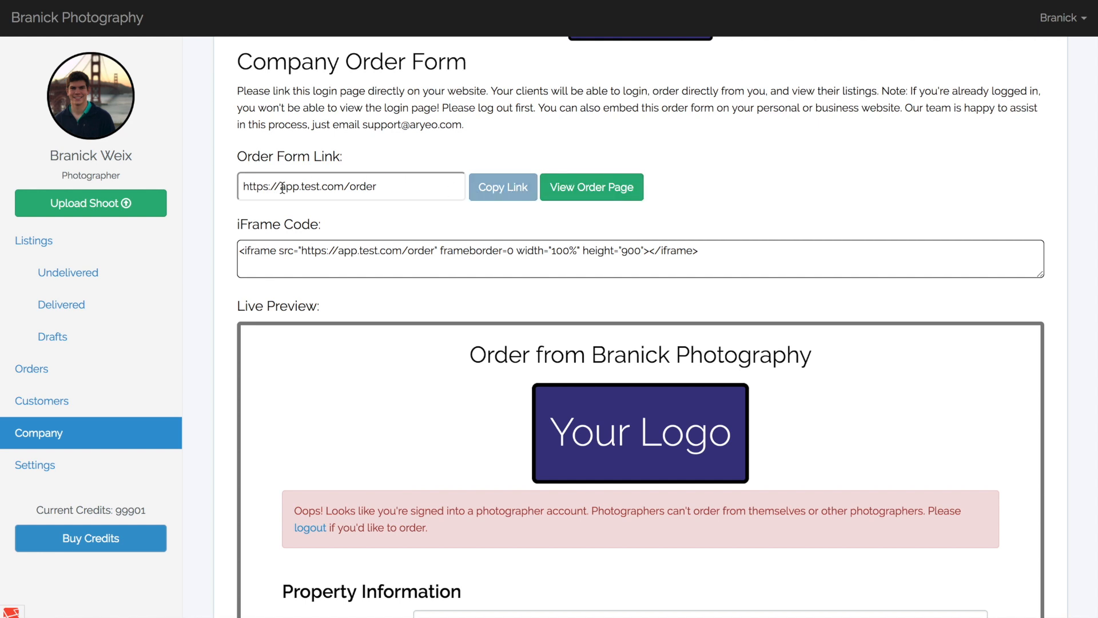
# Examine the order form's iFrame code and its live preview.
pyautogui.scroll(-1, 216, 209)
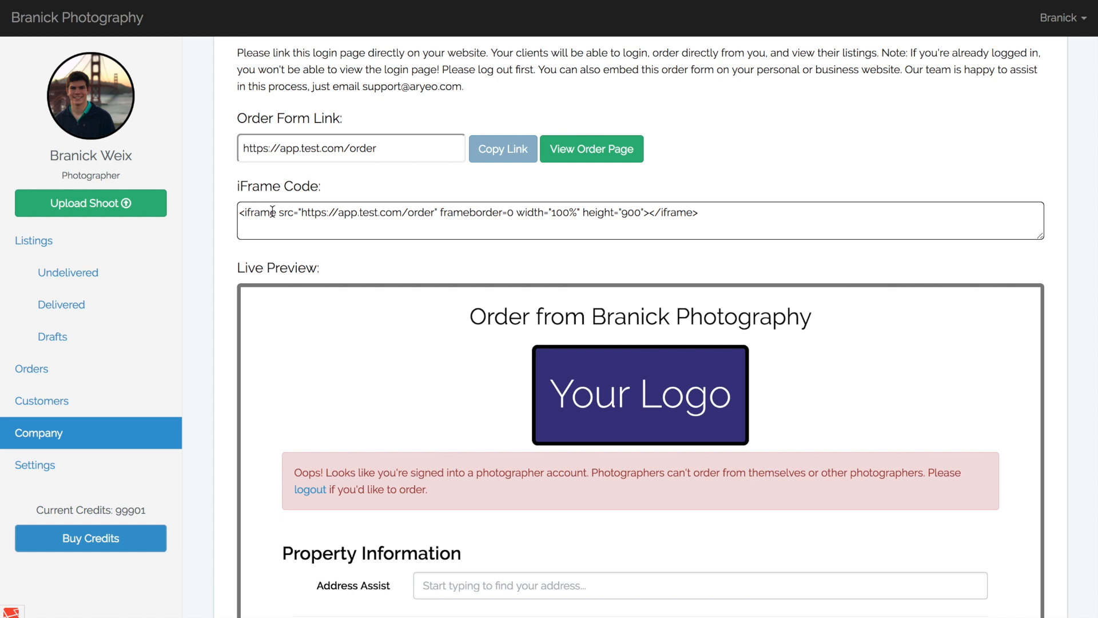
pyautogui.scroll(-2, 210, 235)
pyautogui.scroll(-3, 447, 369)
pyautogui.scroll(3, 447, 372)
pyautogui.scroll(-5, 448, 370)
pyautogui.scroll(2, 447, 370)
pyautogui.scroll(3, 447, 366)
pyautogui.scroll(1, 956, 252)
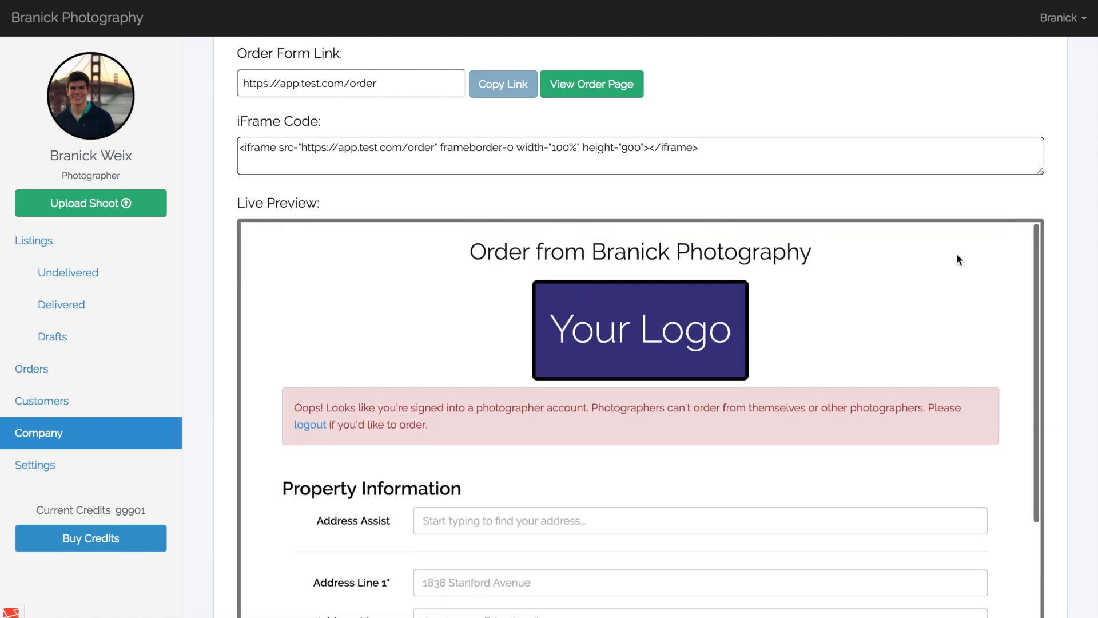
pyautogui.scroll(2, 1006, 248)
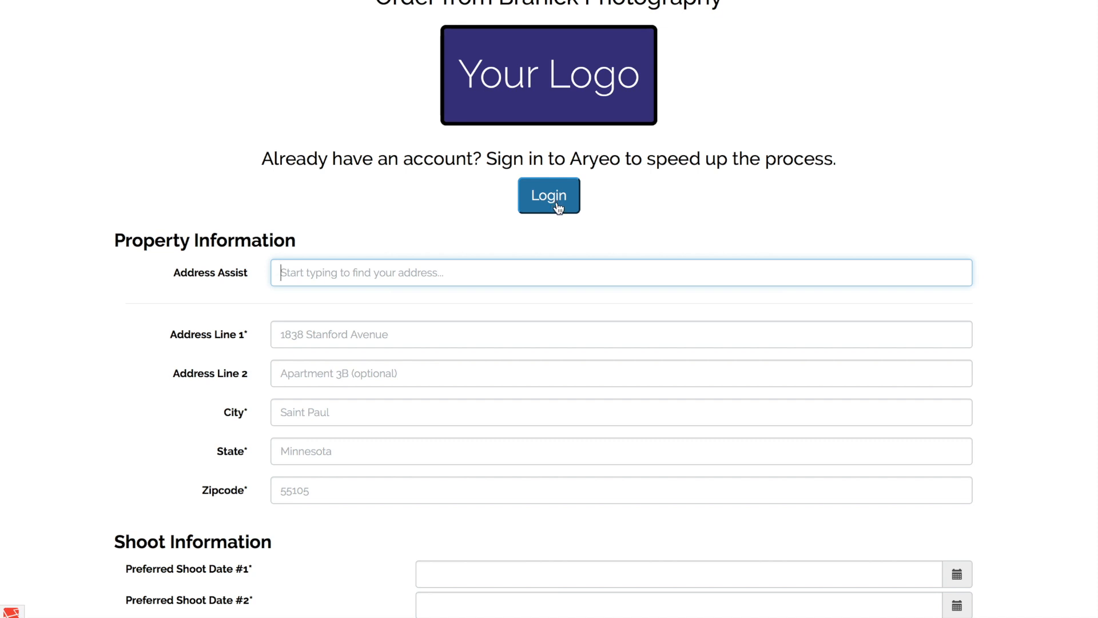
# Set Preferred Shoot Date #1 to 10/10/2018 1:40 PM in the client order form's shoot information.
pyautogui.click(1005, 270)
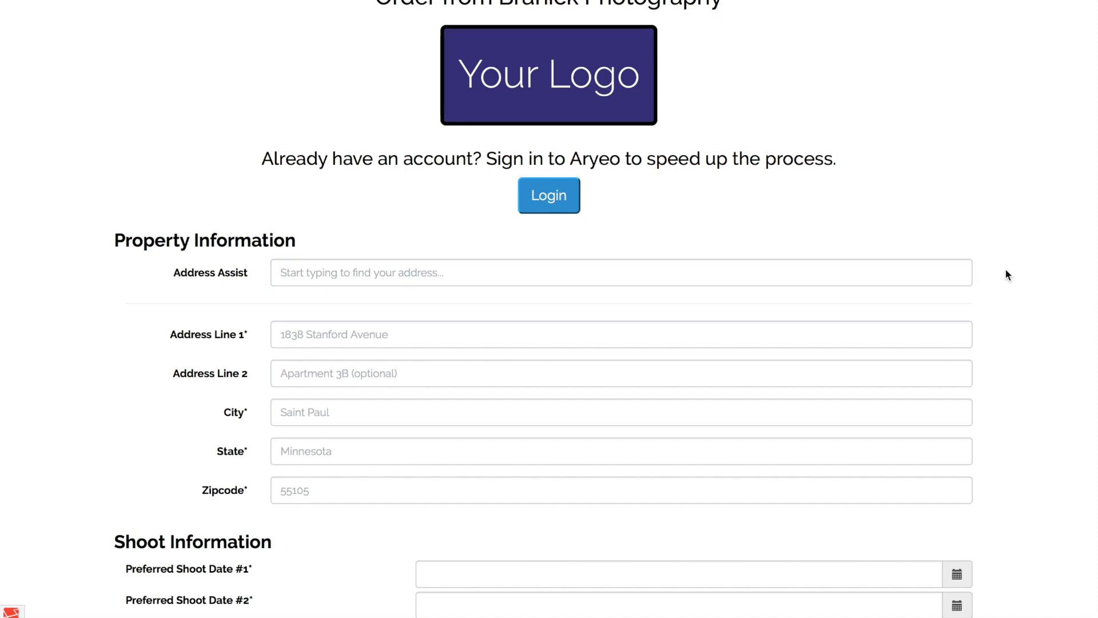
pyautogui.scroll(-4, 1004, 269)
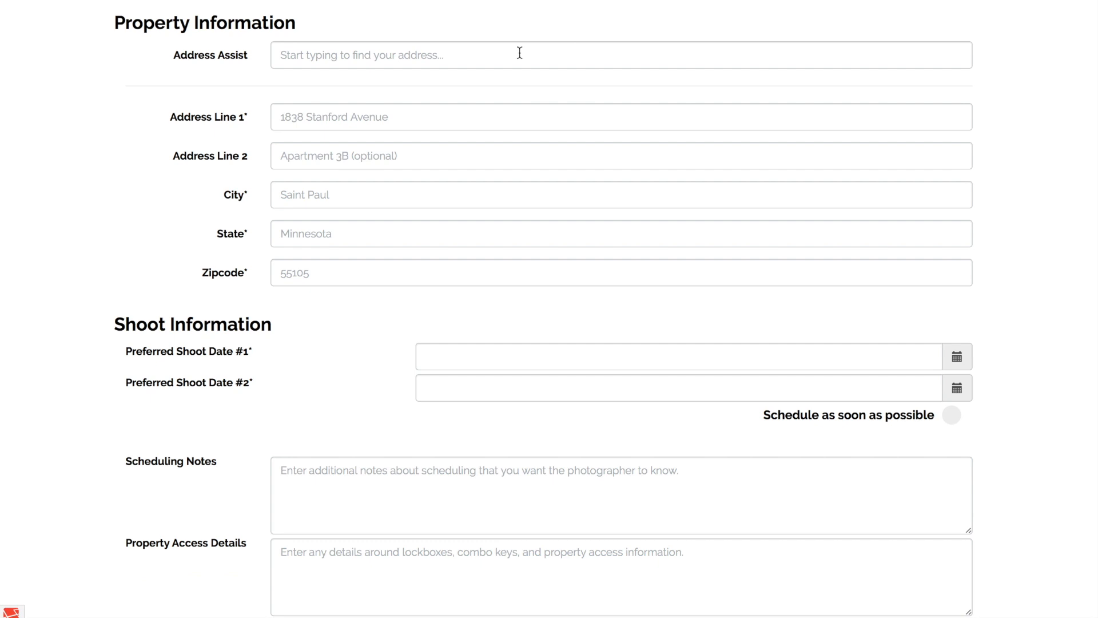
pyautogui.scroll(-3, 519, 53)
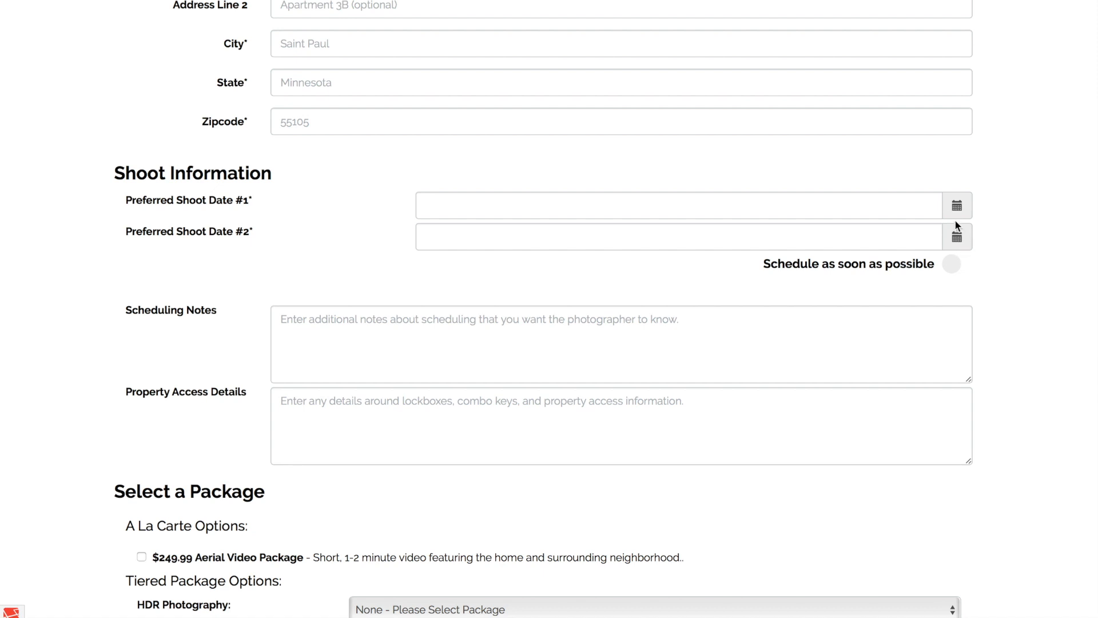
pyautogui.click(957, 210)
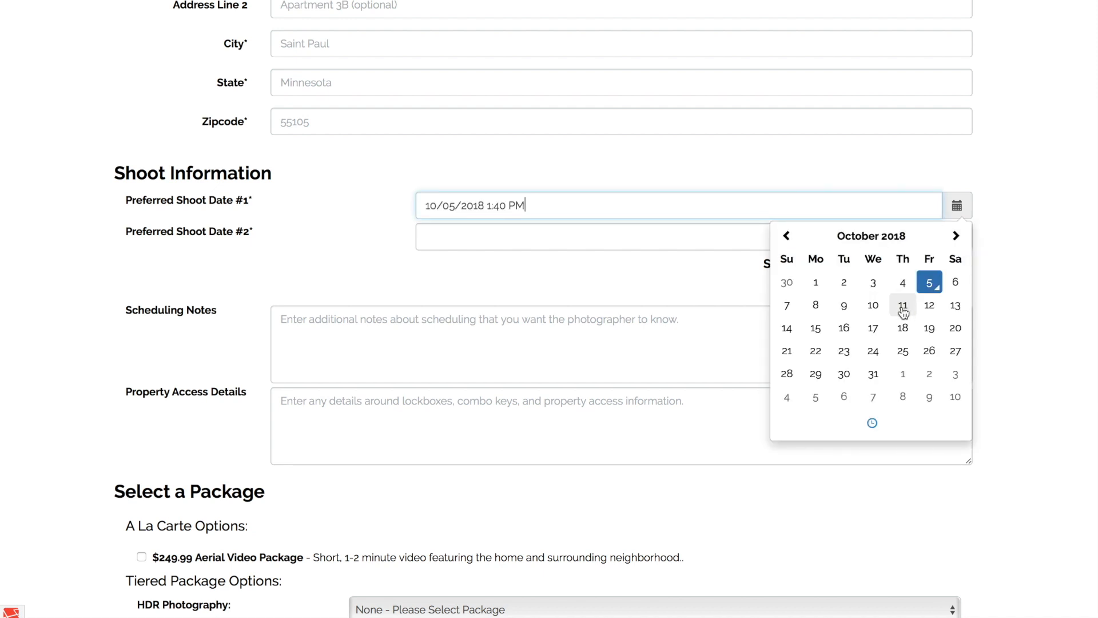
pyautogui.click(872, 305)
pyautogui.click(974, 240)
pyautogui.scroll(-1, 1014, 215)
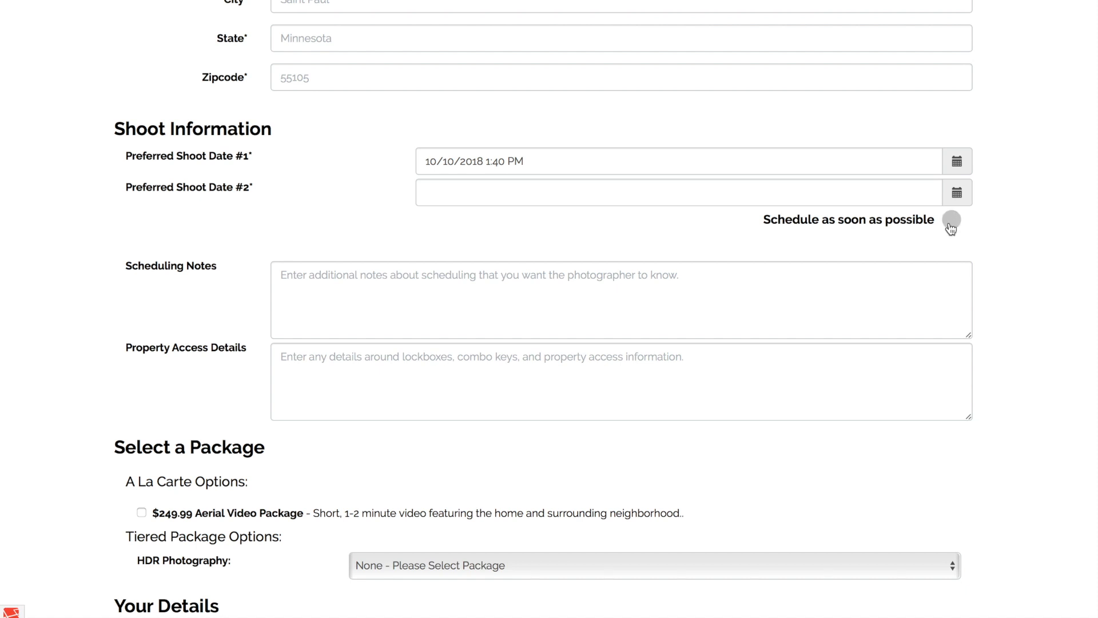
# Review the order form's notes, package options and client details, and view the existing-account login dialog before closing it.
pyautogui.scroll(-3, 991, 273)
pyautogui.scroll(-1, 990, 269)
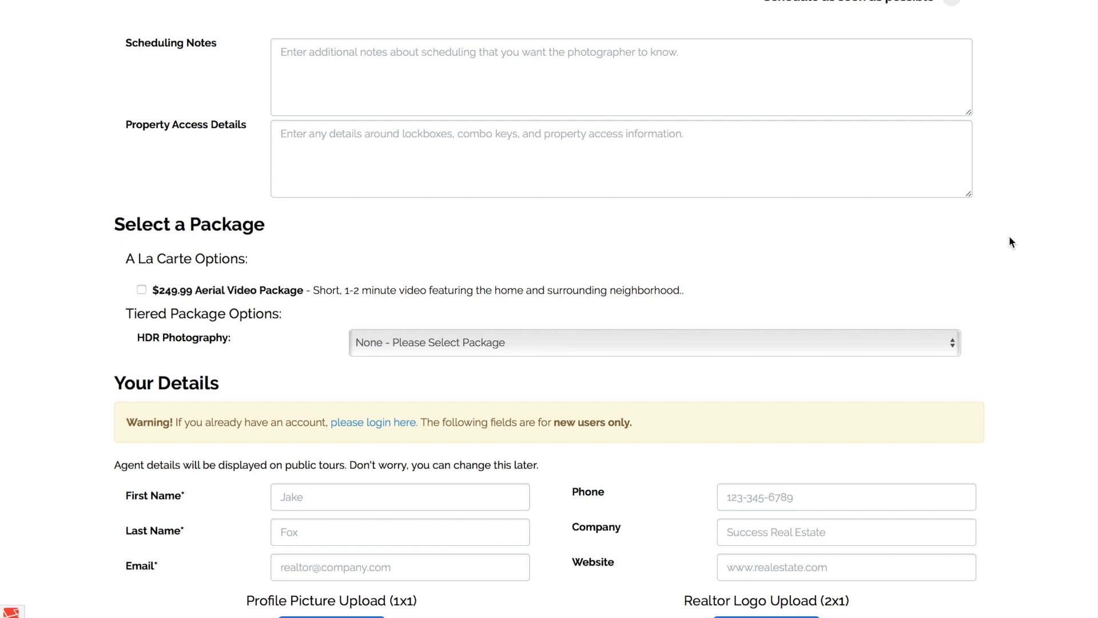
pyautogui.scroll(-2, 1009, 237)
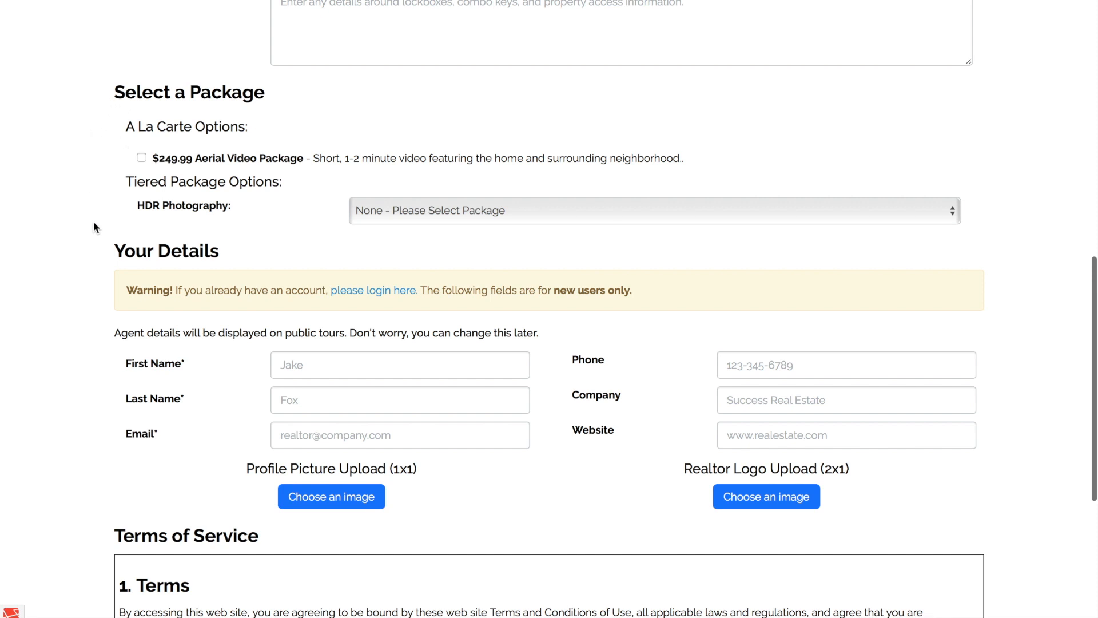
pyautogui.scroll(-1, 100, 231)
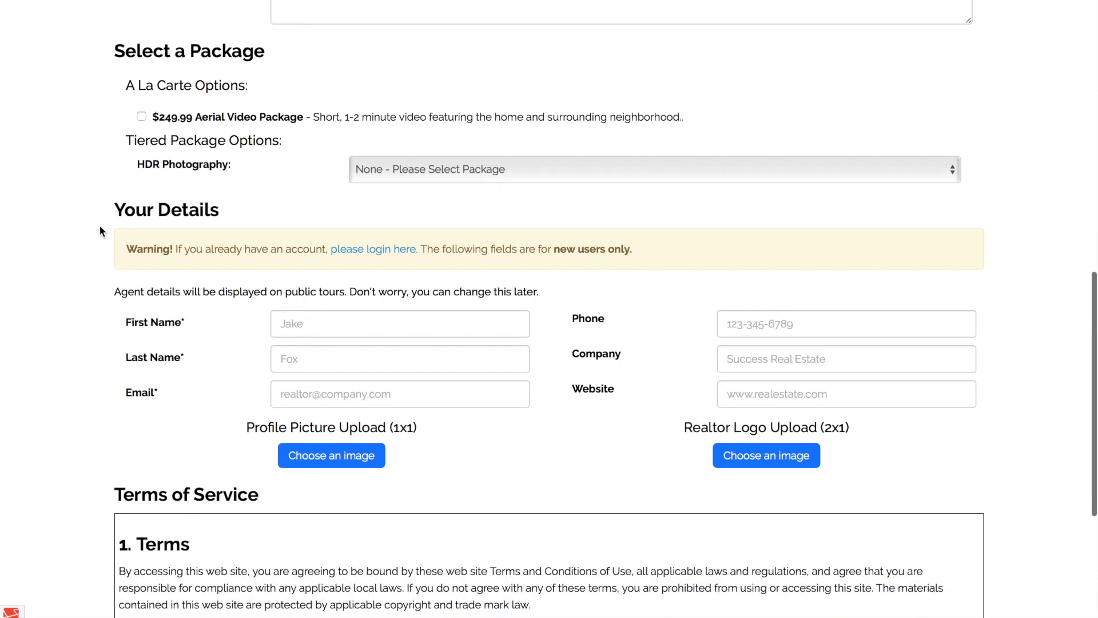
pyautogui.scroll(-2, 94, 334)
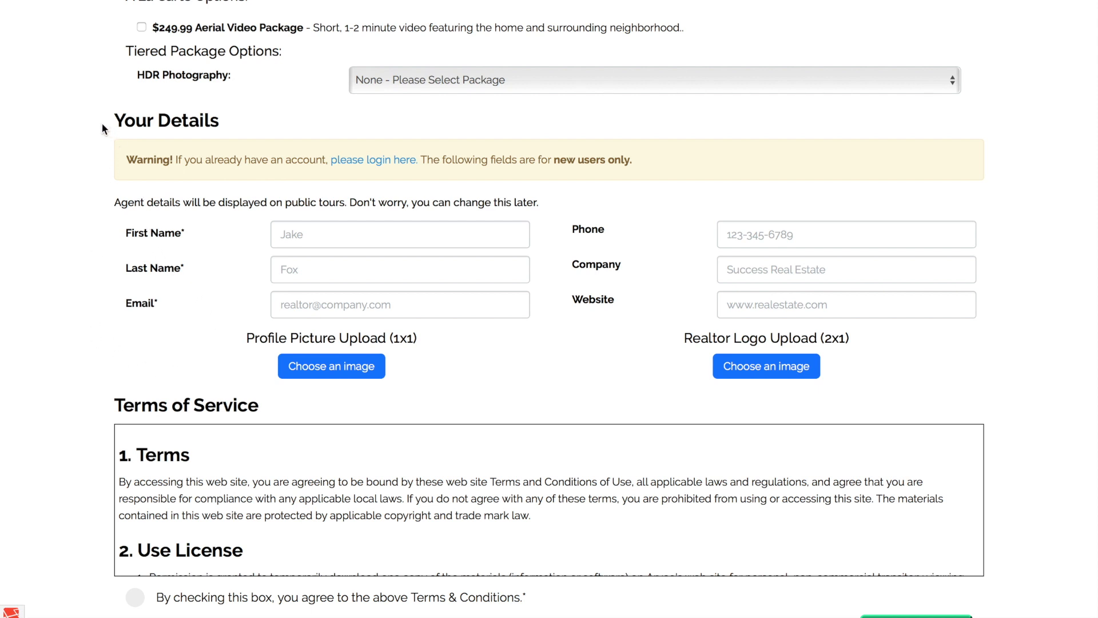
pyautogui.click(367, 160)
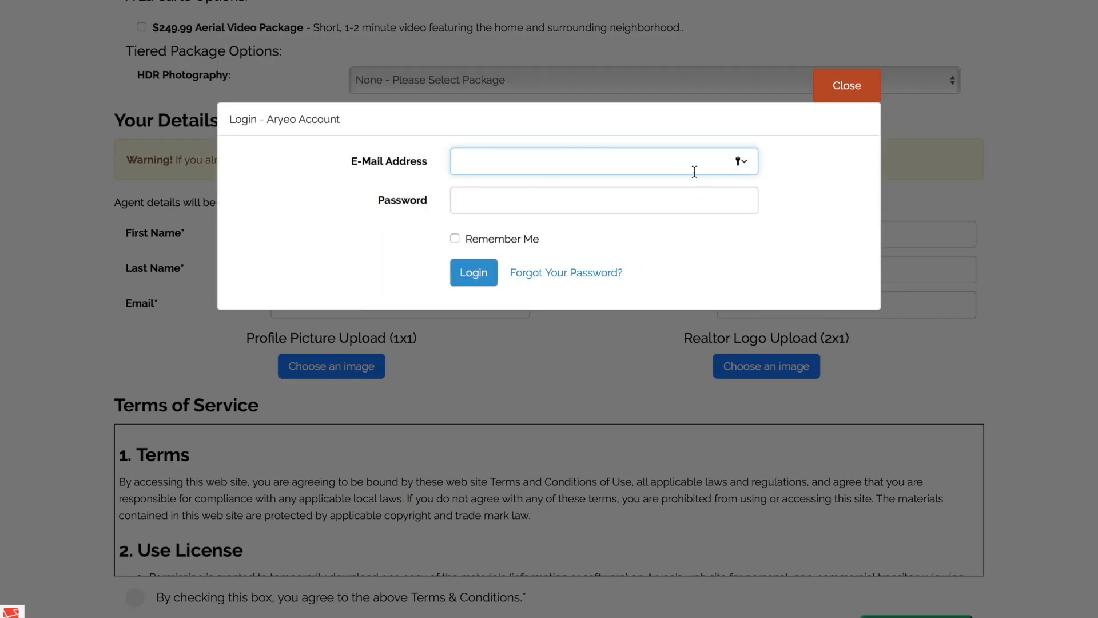
pyautogui.click(850, 87)
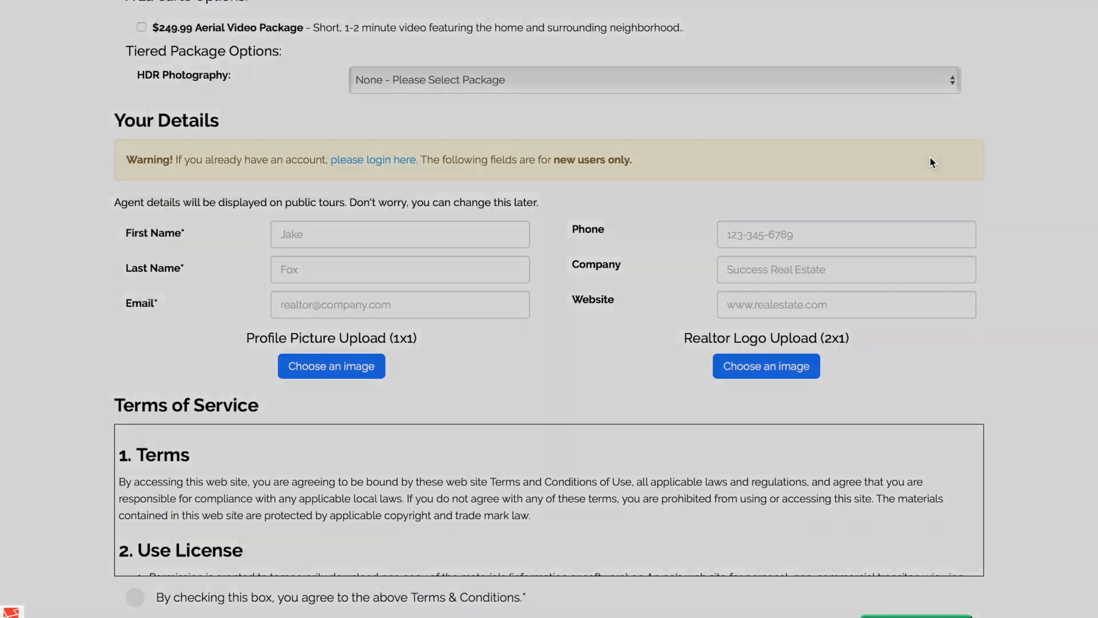
# Look through the Terms of Service at the end of the order form and return to the company order form settings.
pyautogui.scroll(-3, 1021, 279)
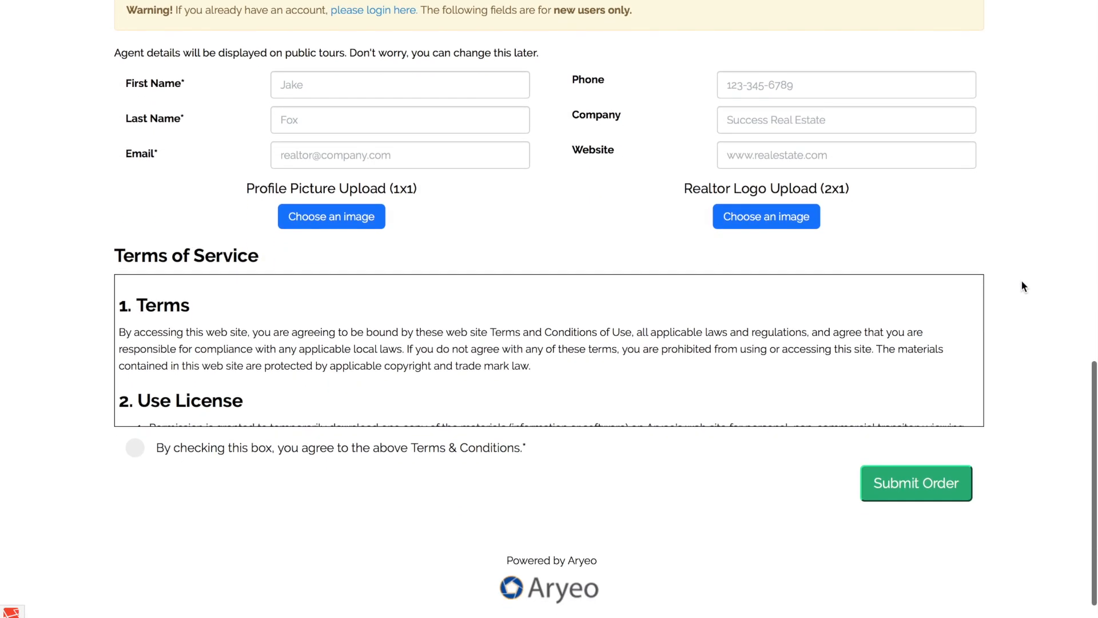
pyautogui.scroll(-1, 1012, 307)
pyautogui.scroll(-2, 816, 325)
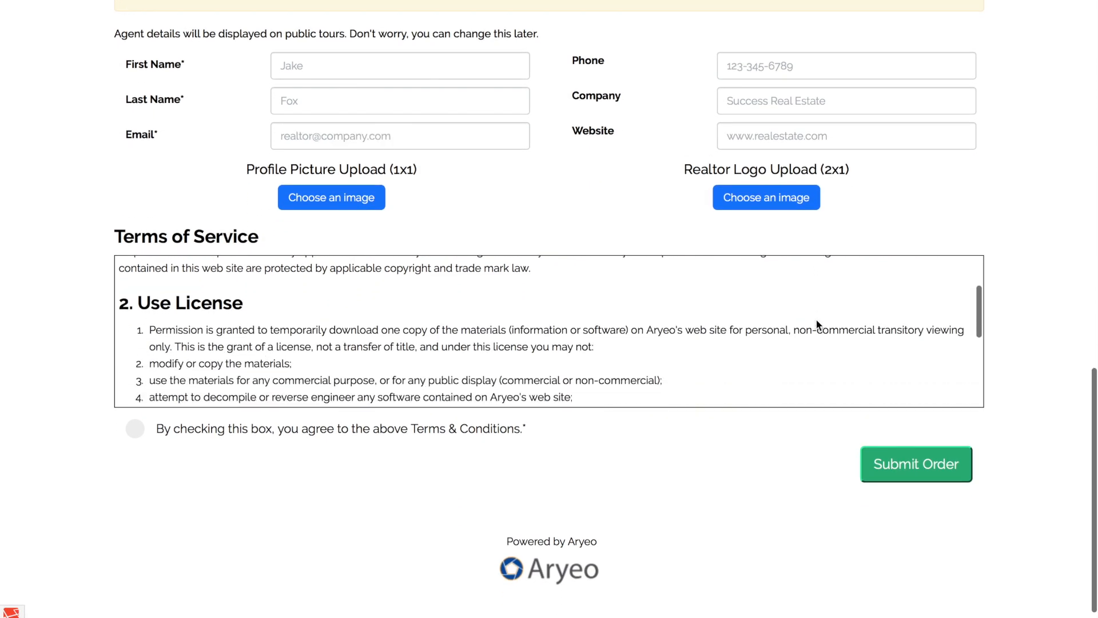
pyautogui.scroll(-5, 817, 324)
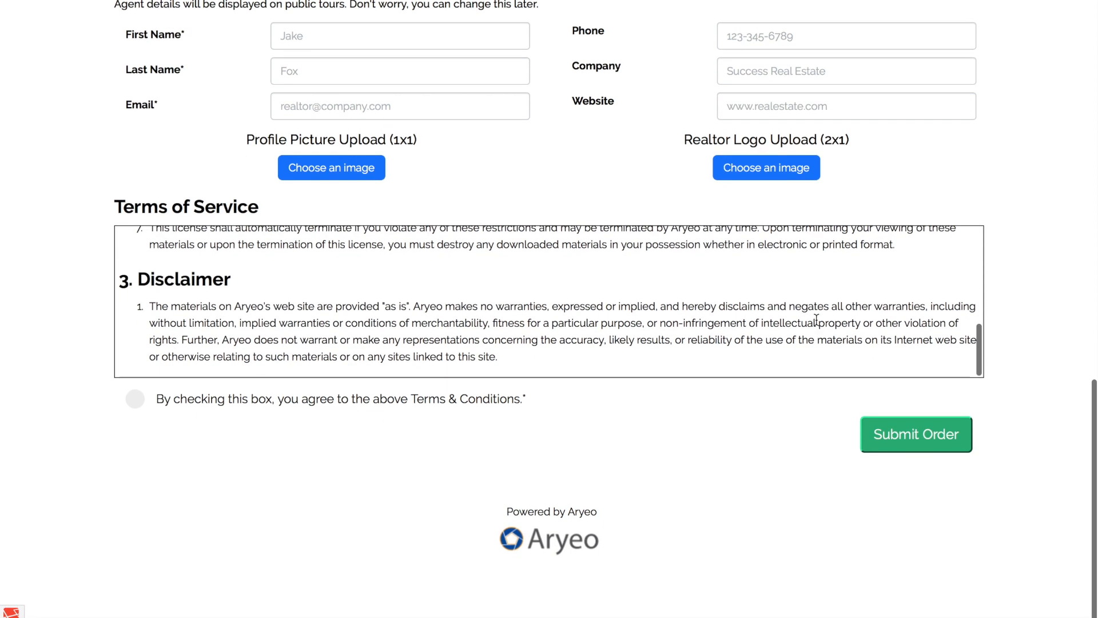
pyautogui.scroll(20, 1062, 162)
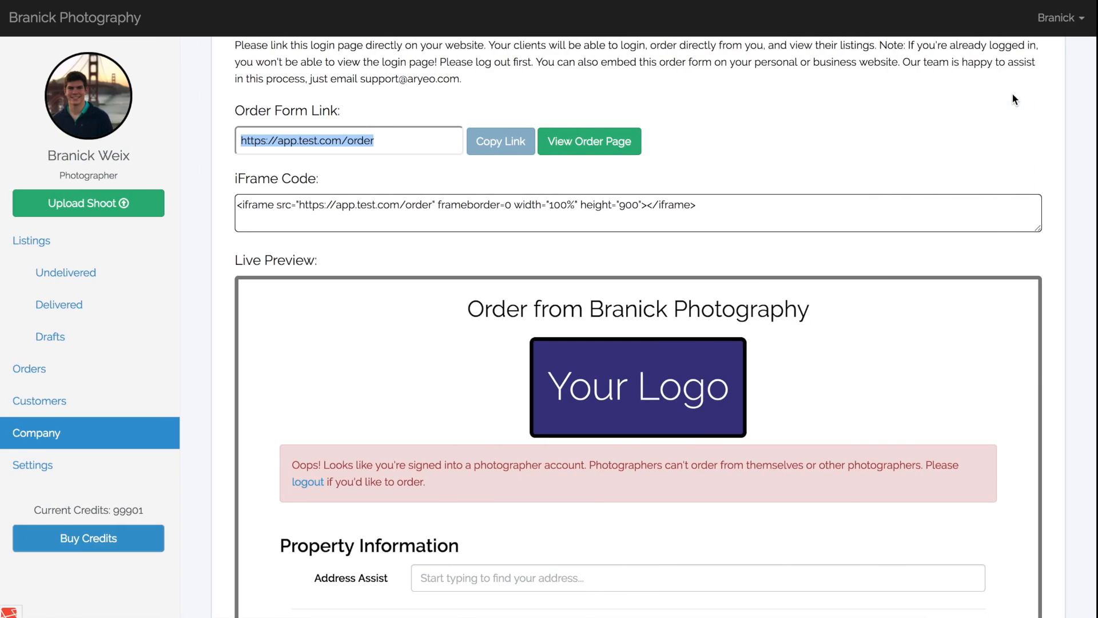
pyautogui.scroll(3, 1058, 140)
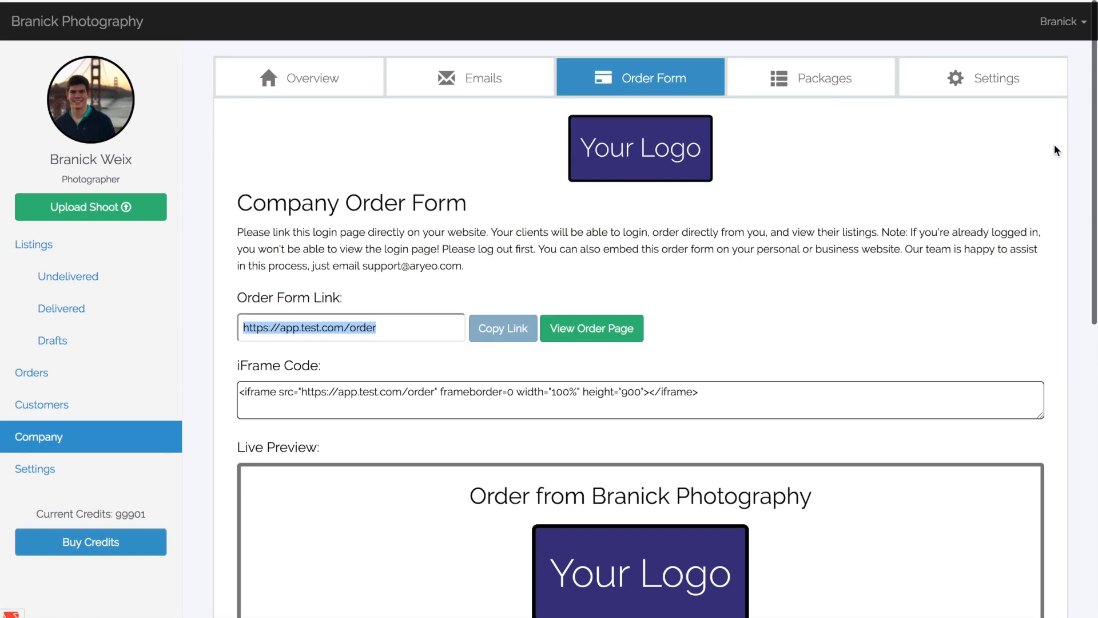
# Add the company overview "We are based out of Boston, MA. We have been photographing homes for over a decade!".
pyautogui.click(361, 88)
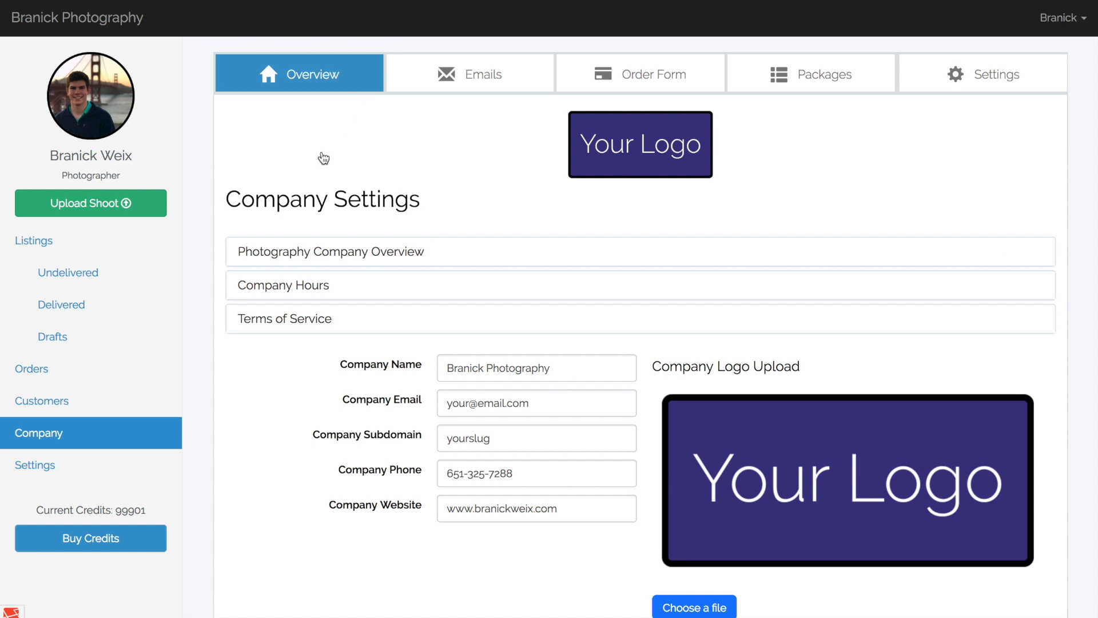
pyautogui.scroll(-2, 218, 245)
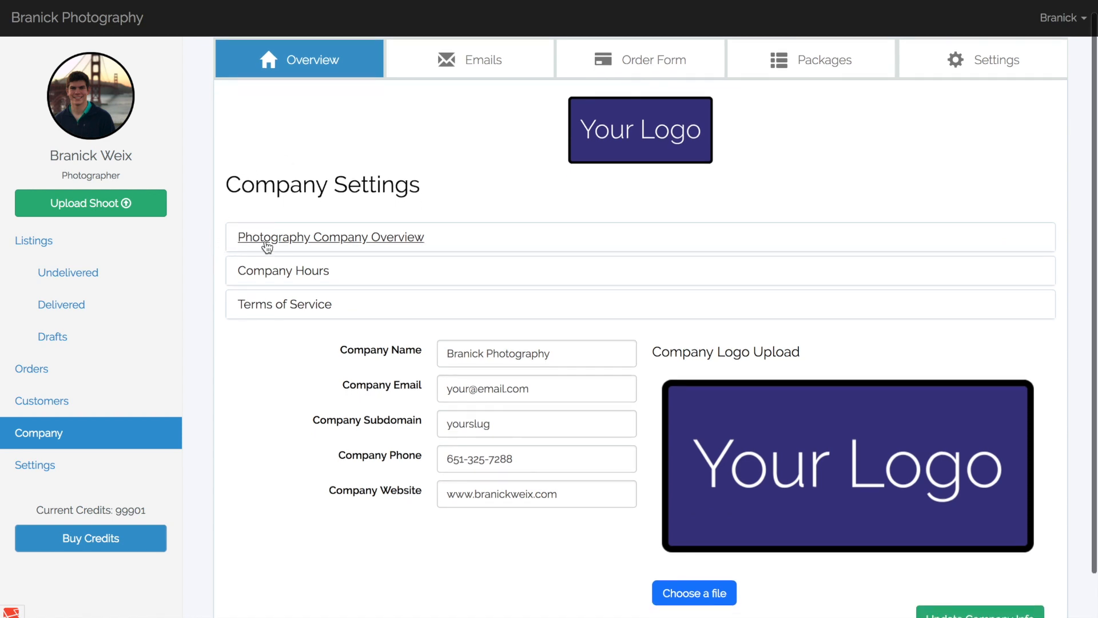
pyautogui.click(265, 240)
pyautogui.click(260, 313)
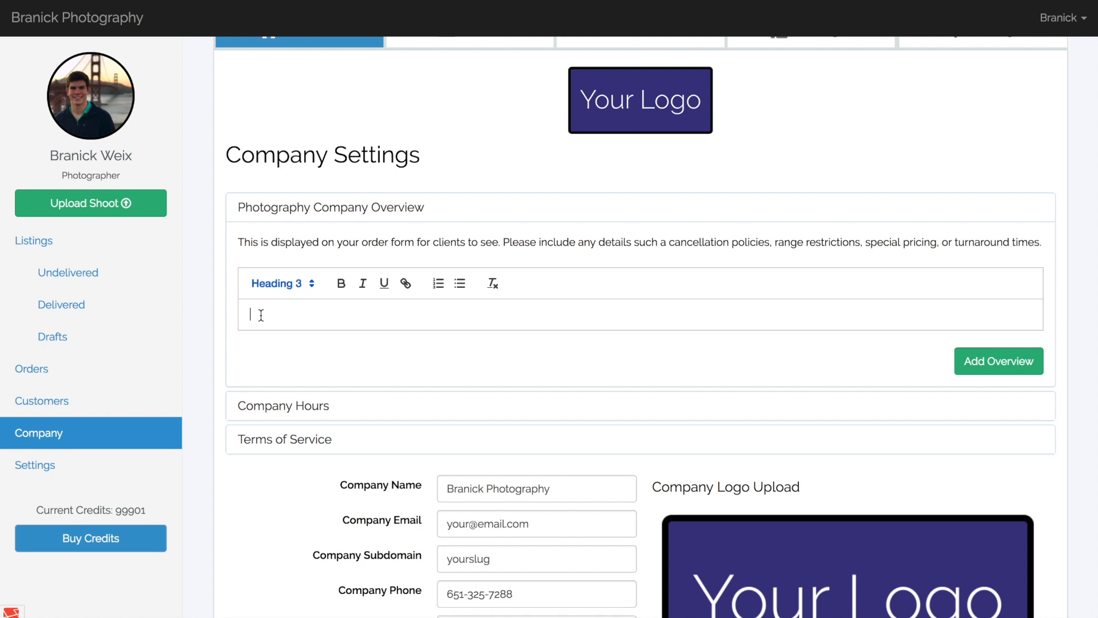
pyautogui.write('We are based out o')
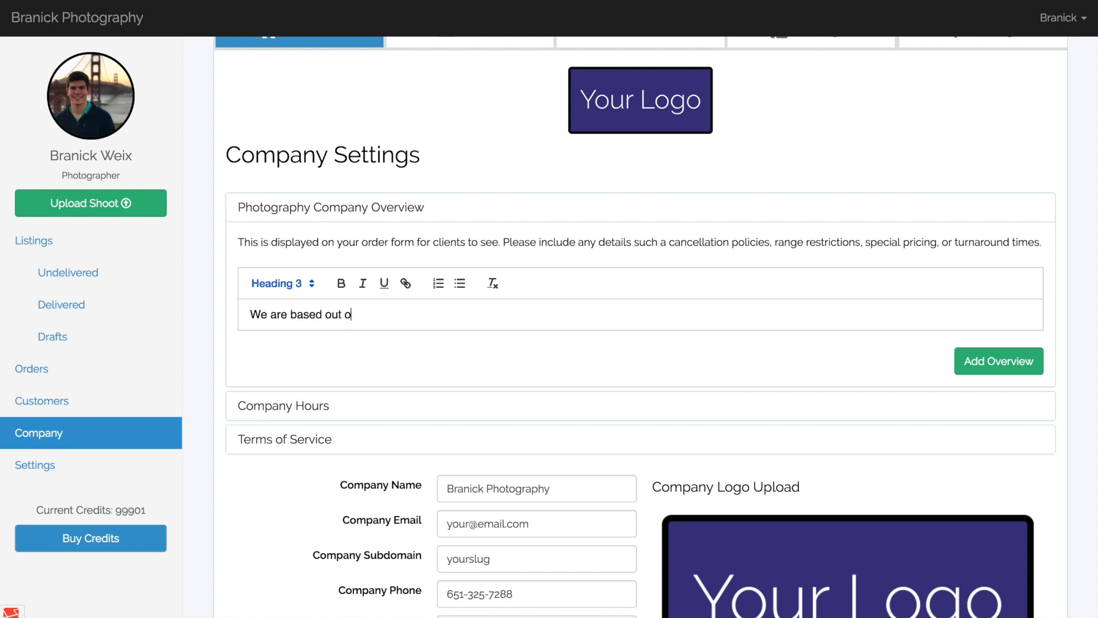
pyautogui.write('f Boston, MA')
pyautogui.write('. We')
pyautogui.write(' have been ')
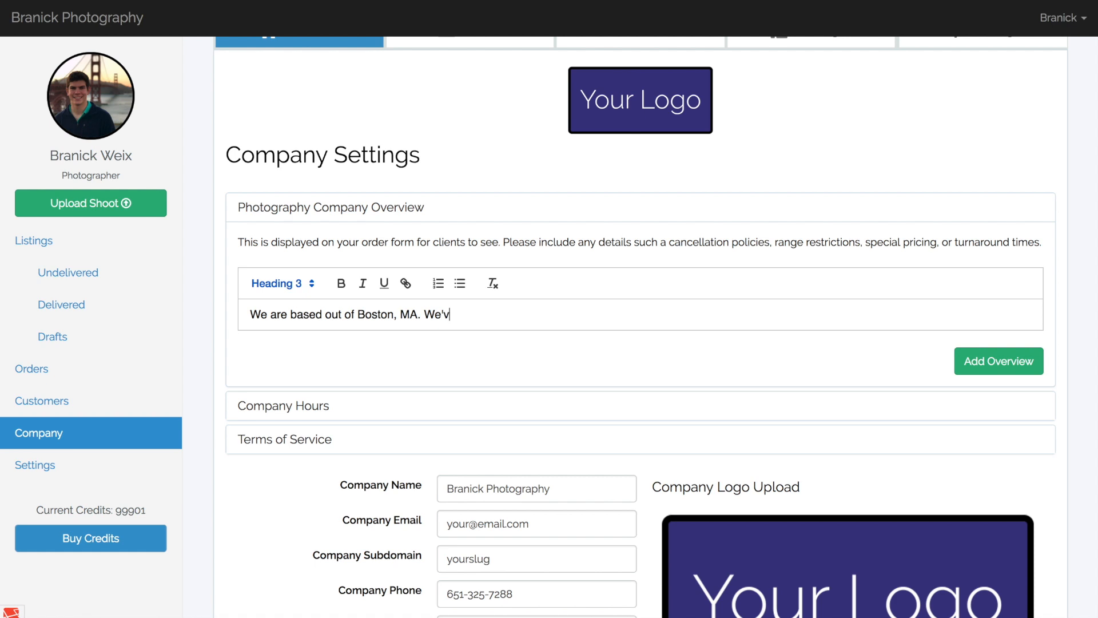
pyautogui.write('photographing homes for ovey')
pyautogui.press('BackSpace')
pyautogui.write('r a')
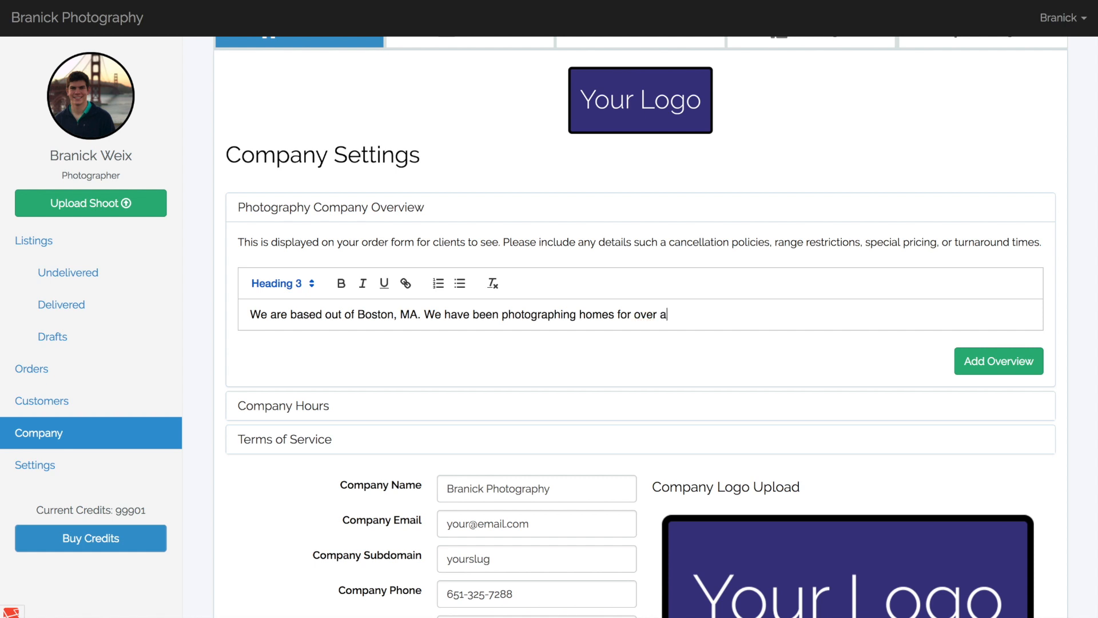
pyautogui.write(' decade!')
pyautogui.click(986, 359)
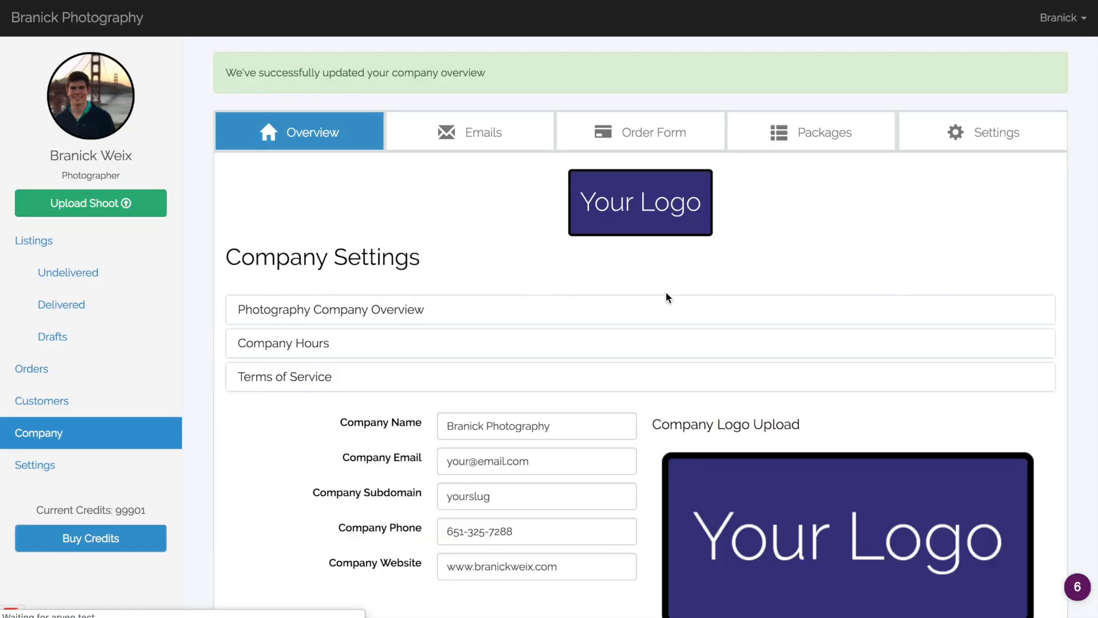
# Enter the company hours note "This Holiday weekend we will be unavailable from the 24th - 26th.".
pyautogui.click(311, 344)
pyautogui.scroll(-3, 314, 346)
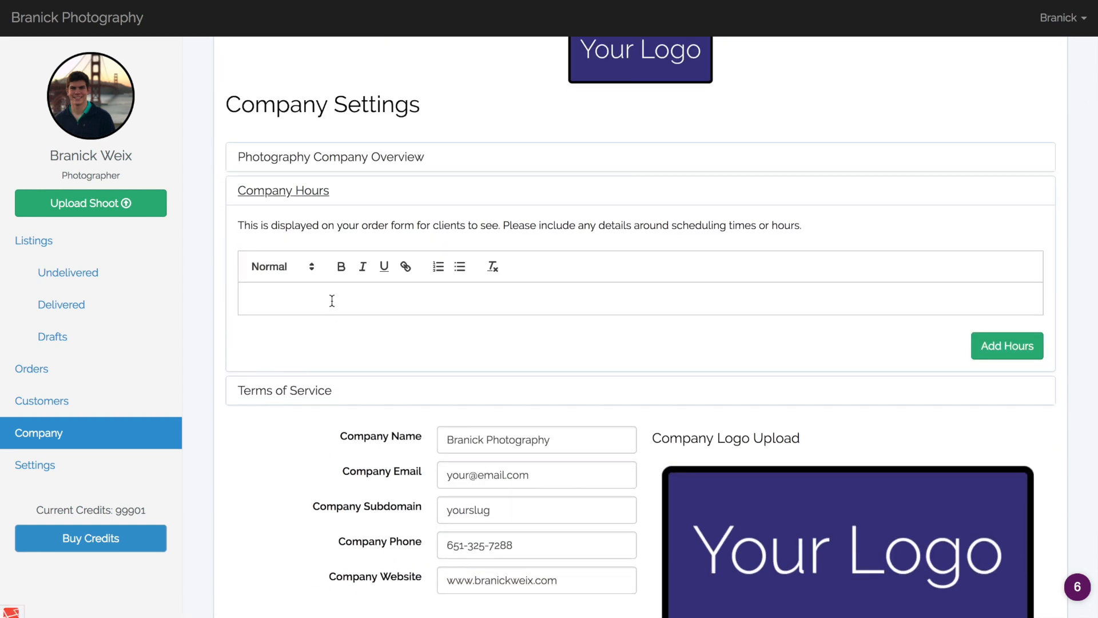
pyautogui.click(331, 300)
pyautogui.write('This Holiday weekend we will be unavailable from the 24-t')
pyautogui.press('BackSpace')
pyautogui.press('BackSpace')
pyautogui.write('th - 26th.')
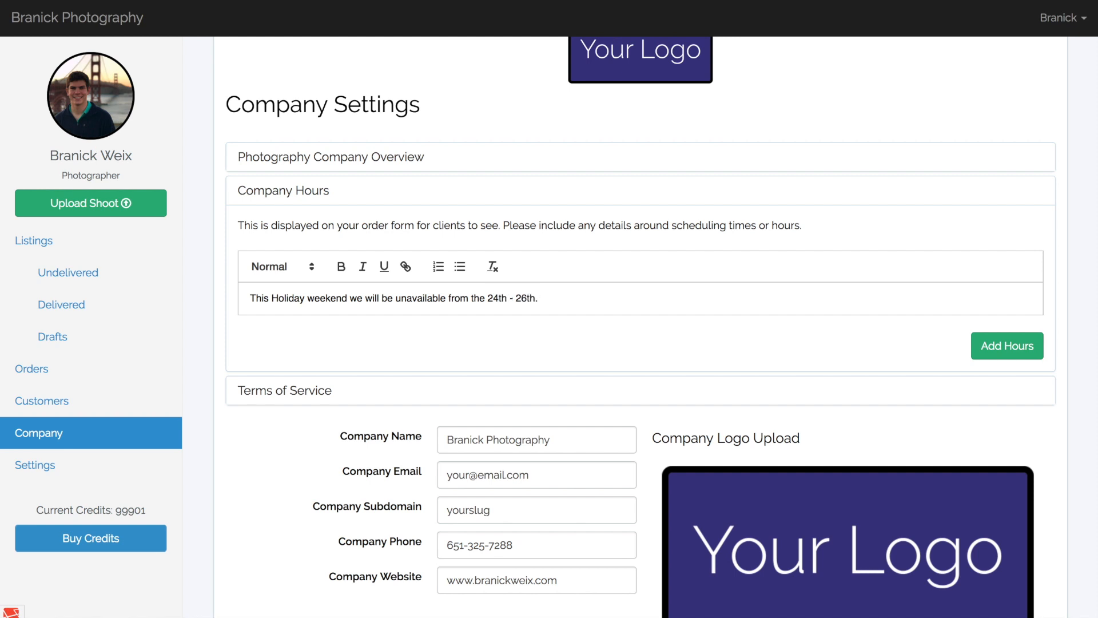
pyautogui.write(' PLease')
# Append "Please call with questions." to the company hours note and add the hours to the order form.
pyautogui.press('BackSpace')
pyautogui.press('BackSpace')
pyautogui.press('BackSpace')
pyautogui.press('BackSpace')
pyautogui.write('call with questions.')
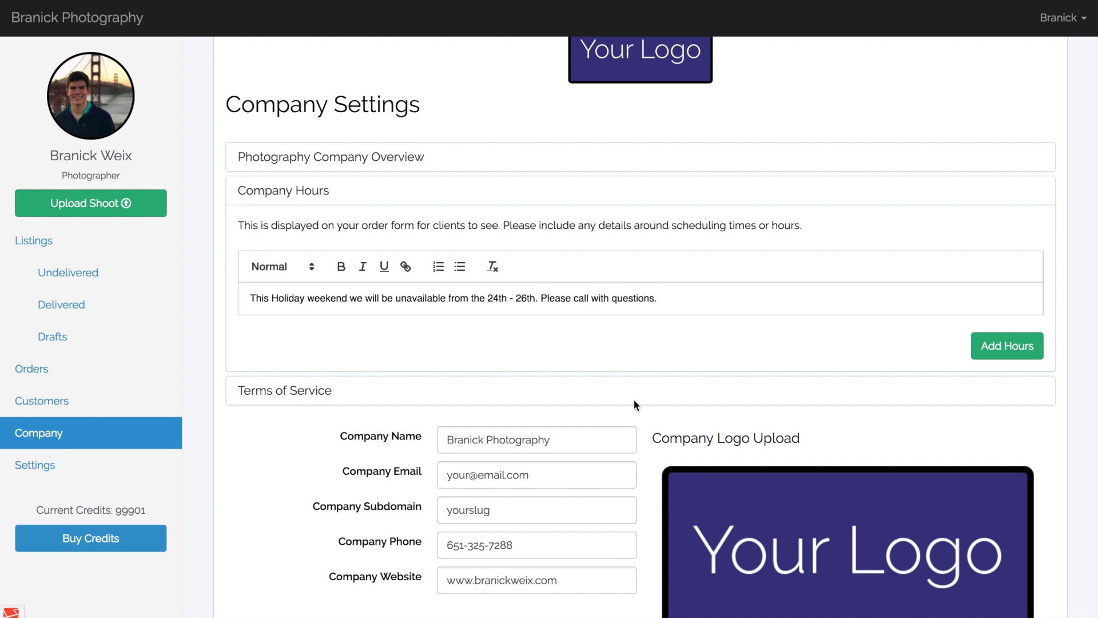
pyautogui.click(1016, 348)
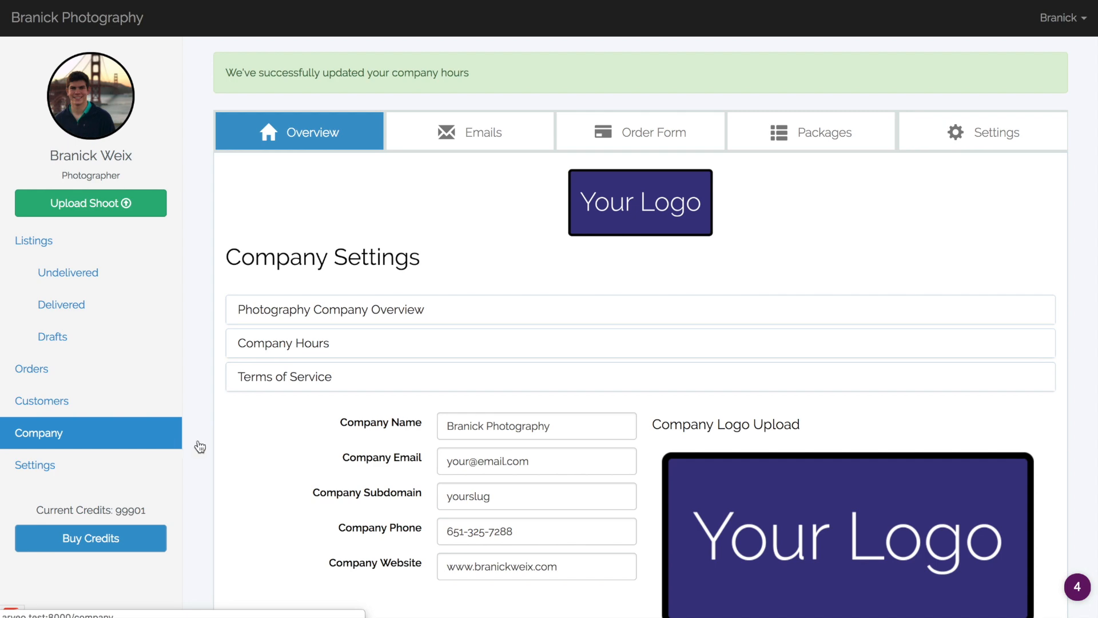
# Expand the company's Terms of Service, read through the text and collapse the section again.
pyautogui.scroll(-2, 221, 444)
pyautogui.click(280, 307)
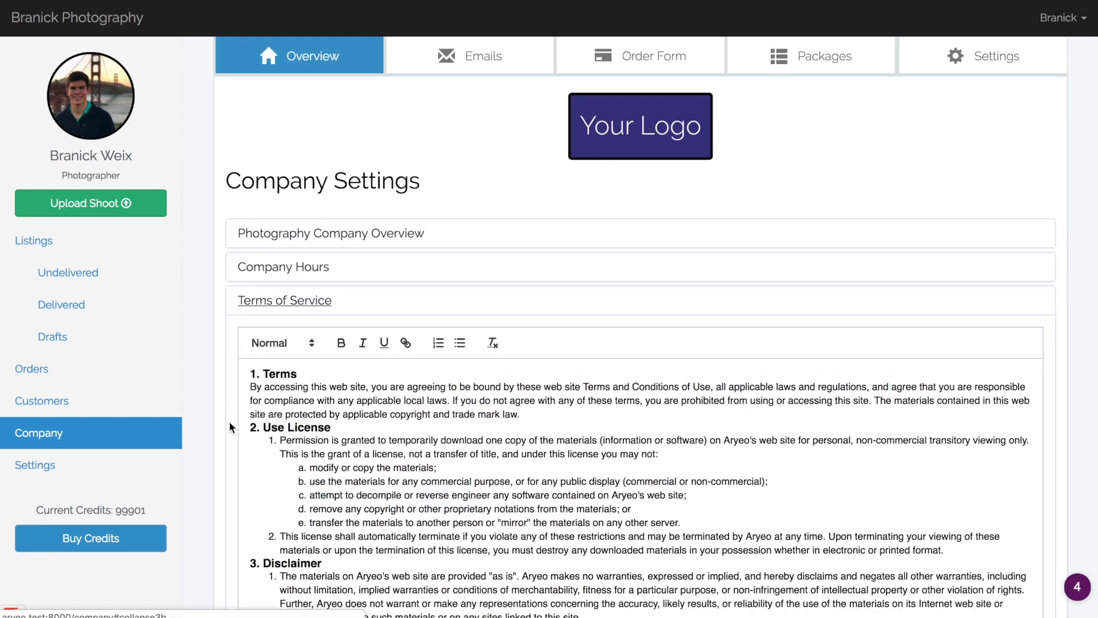
pyautogui.scroll(-5, 231, 449)
pyautogui.scroll(2, 287, 360)
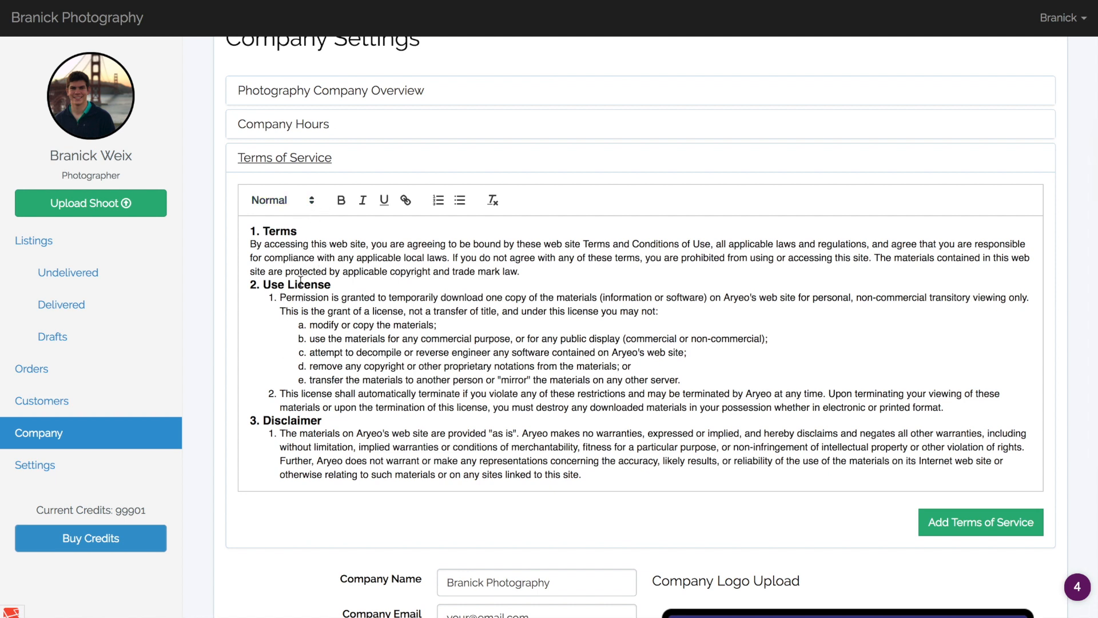
pyautogui.click(316, 164)
pyautogui.scroll(4, 314, 302)
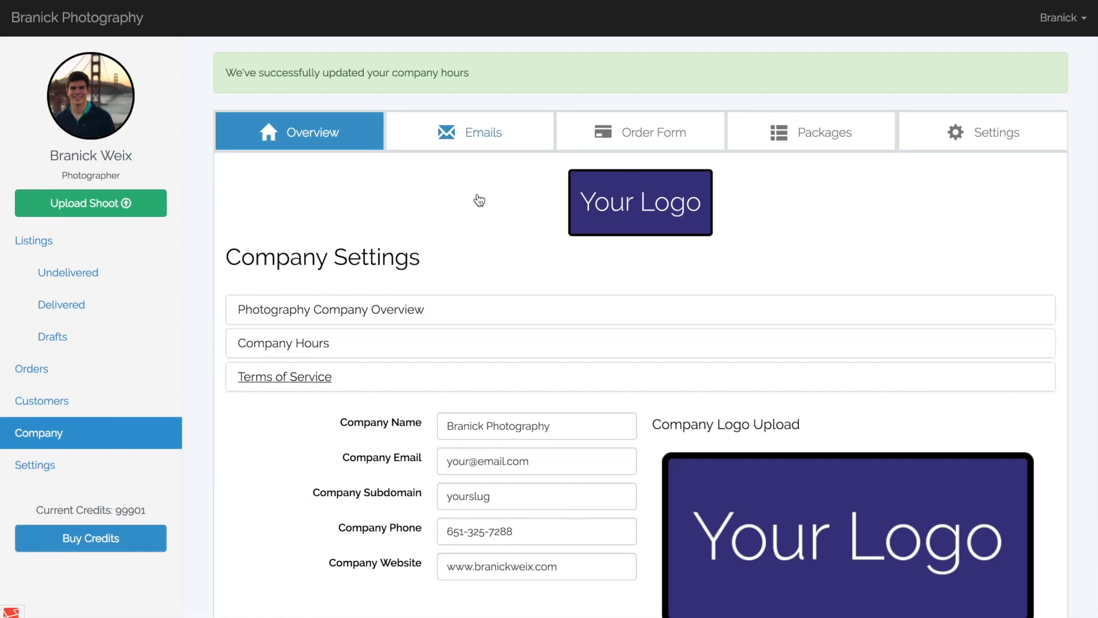
# Fill in a new single package titled "Aerial and Exterior Views Only" priced at $199, and close the form without creating it.
pyautogui.click(792, 137)
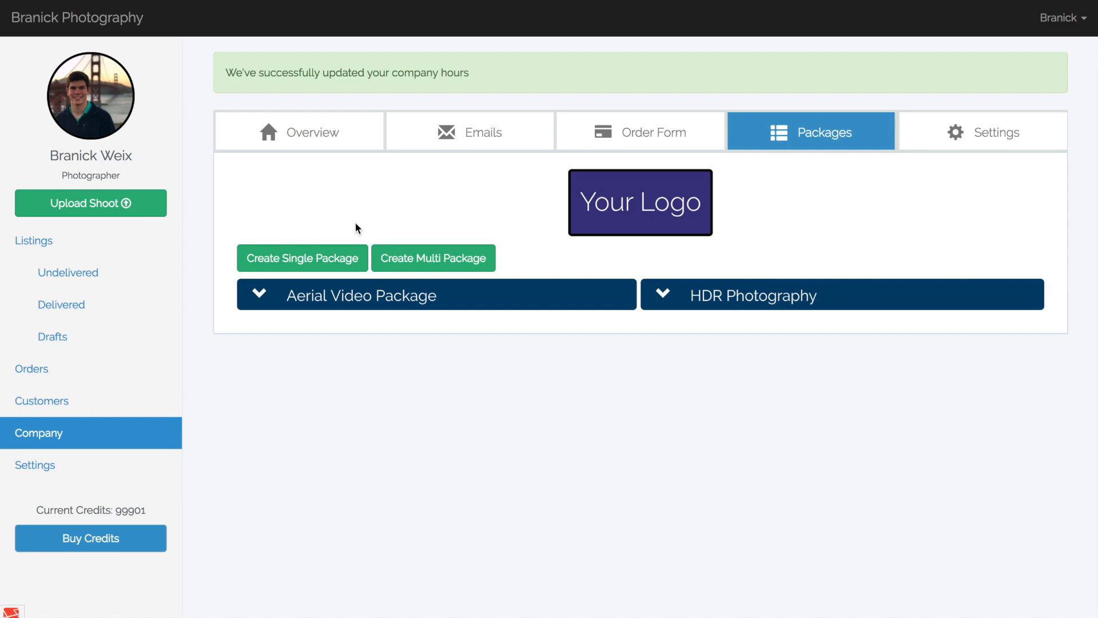
pyautogui.click(336, 259)
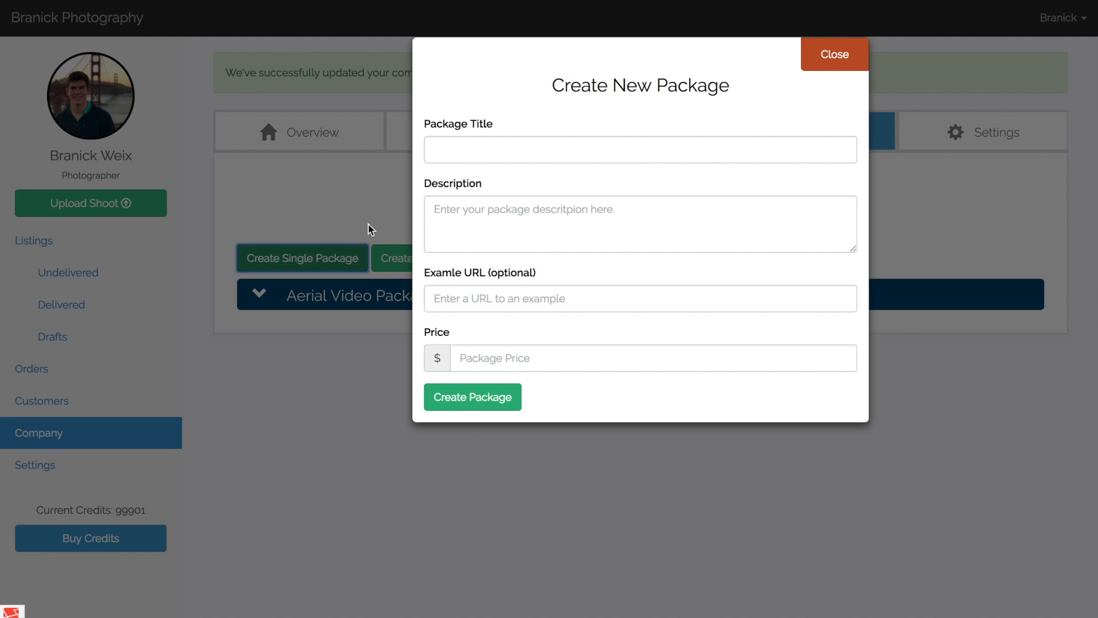
pyautogui.click(549, 148)
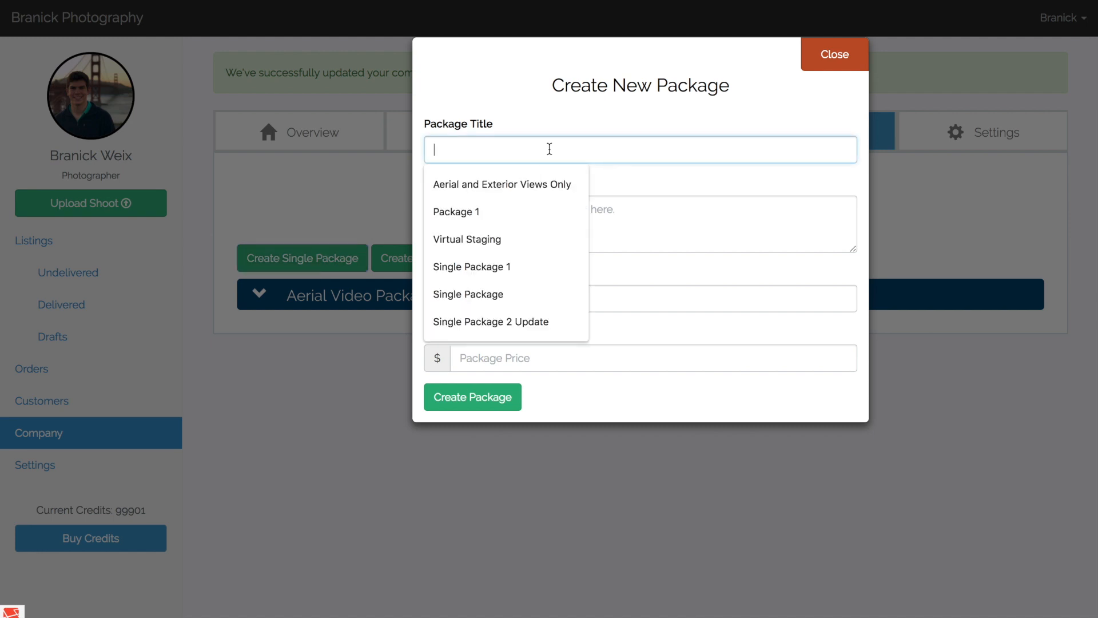
pyautogui.click(554, 181)
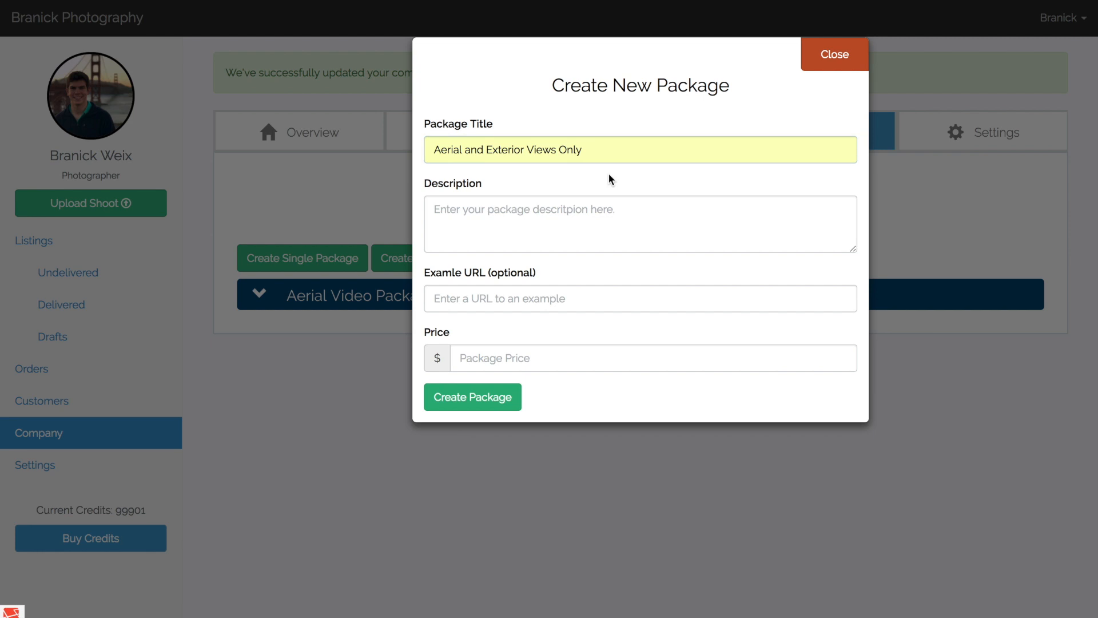
pyautogui.click(529, 358)
pyautogui.write('199')
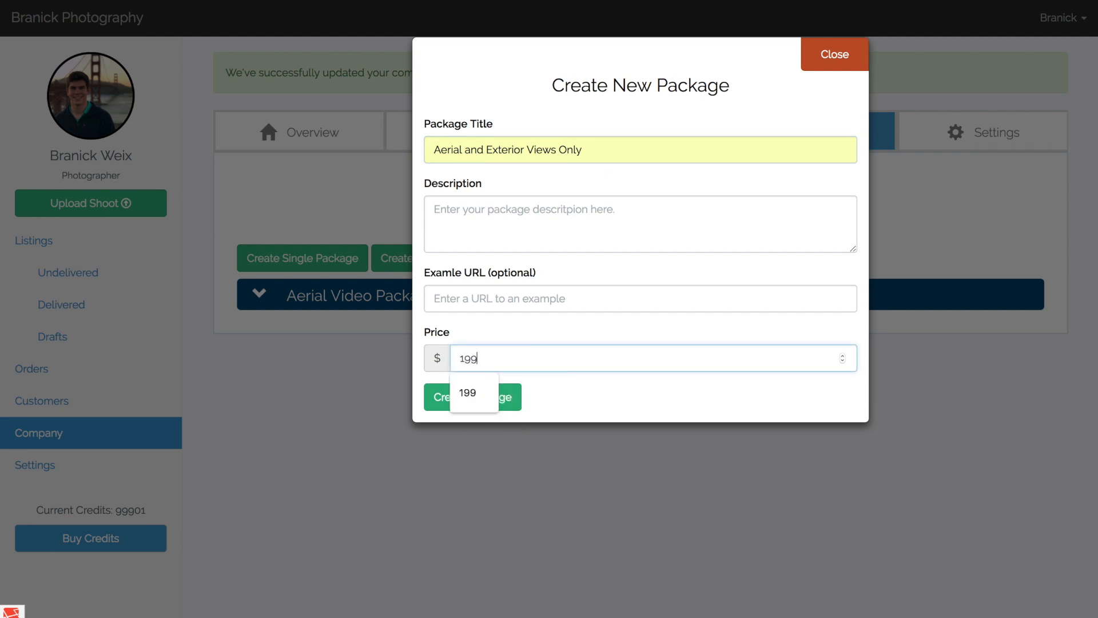
pyautogui.click(603, 275)
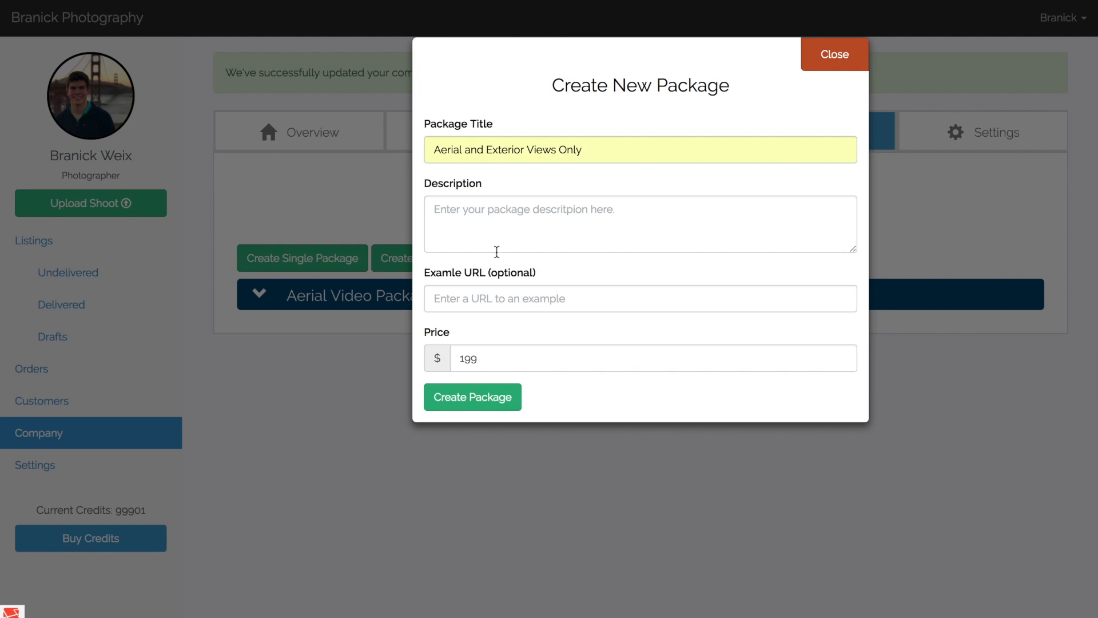
pyautogui.click(815, 64)
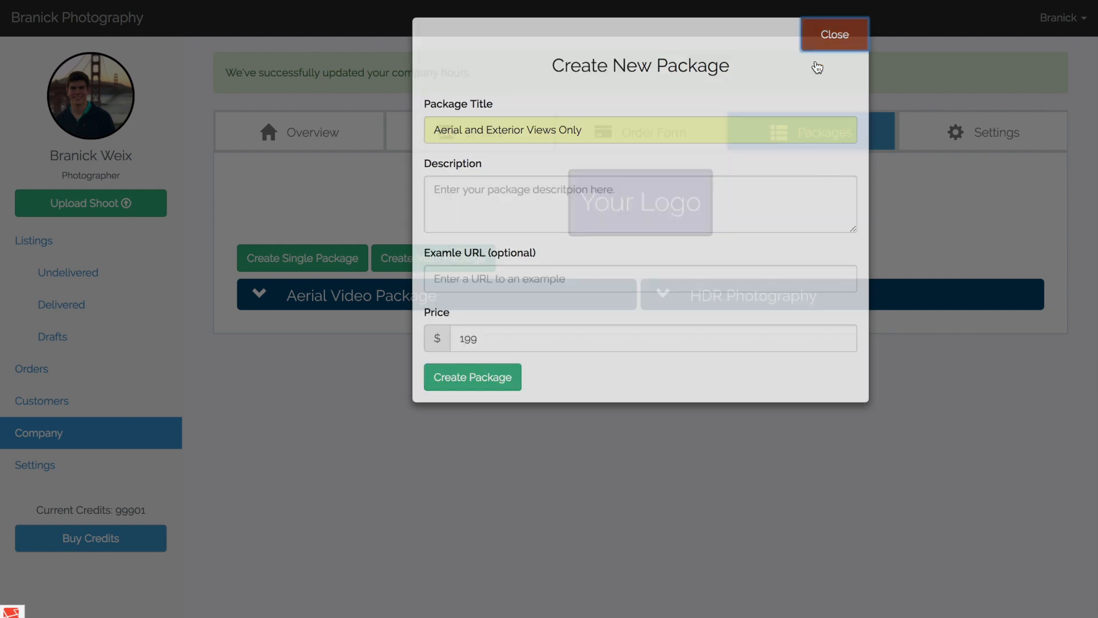
# Examine the description and price of the existing Aerial Video Package and collapse it again.
pyautogui.click(363, 298)
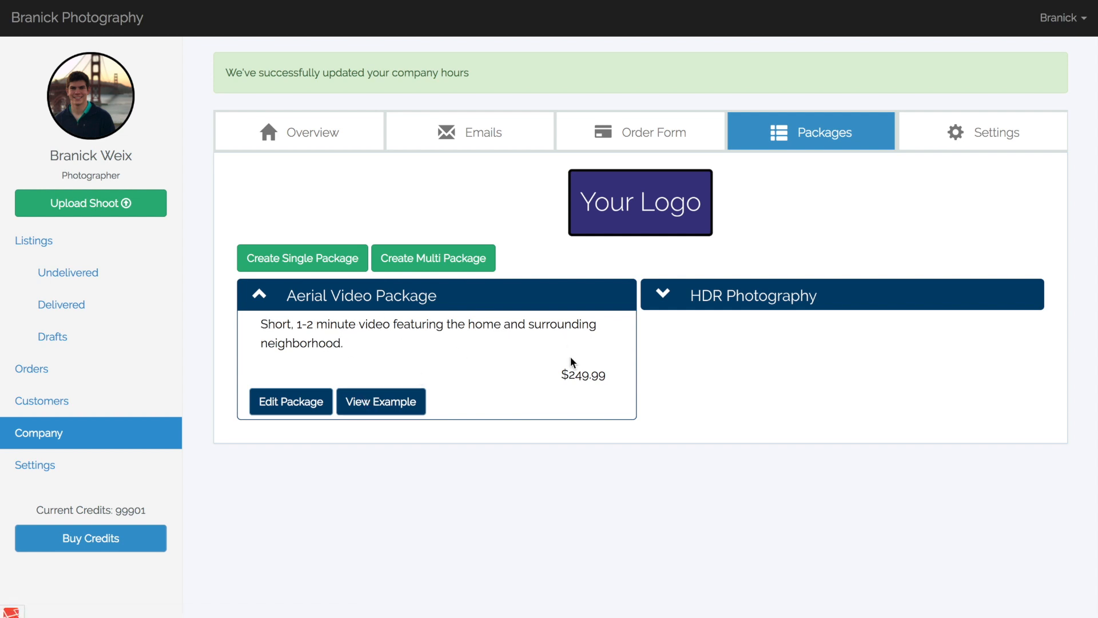
pyautogui.moveTo(562, 374); pyautogui.dragTo(611, 380)
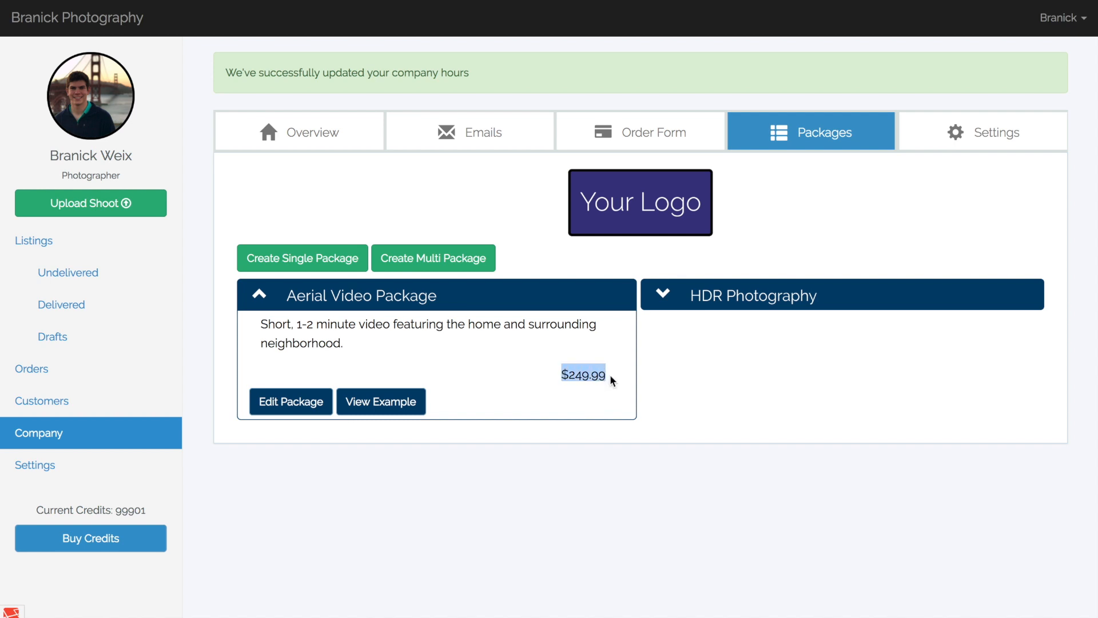
pyautogui.click(481, 296)
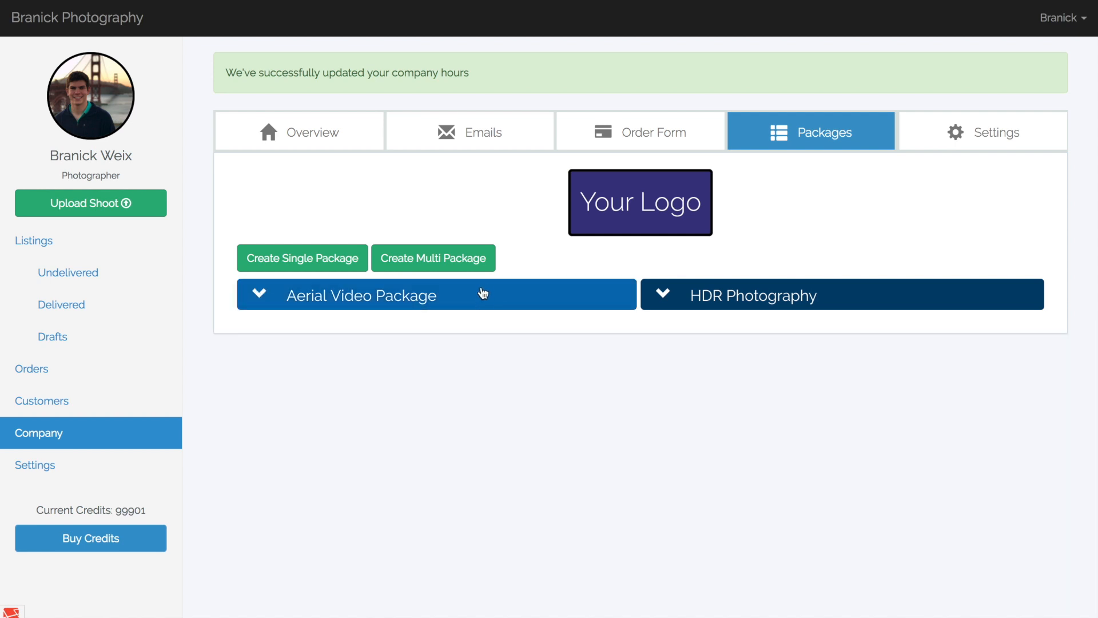
# Start a multi-package titled "HDR Photography" with the description "We shoot great pictures....".
pyautogui.click(485, 263)
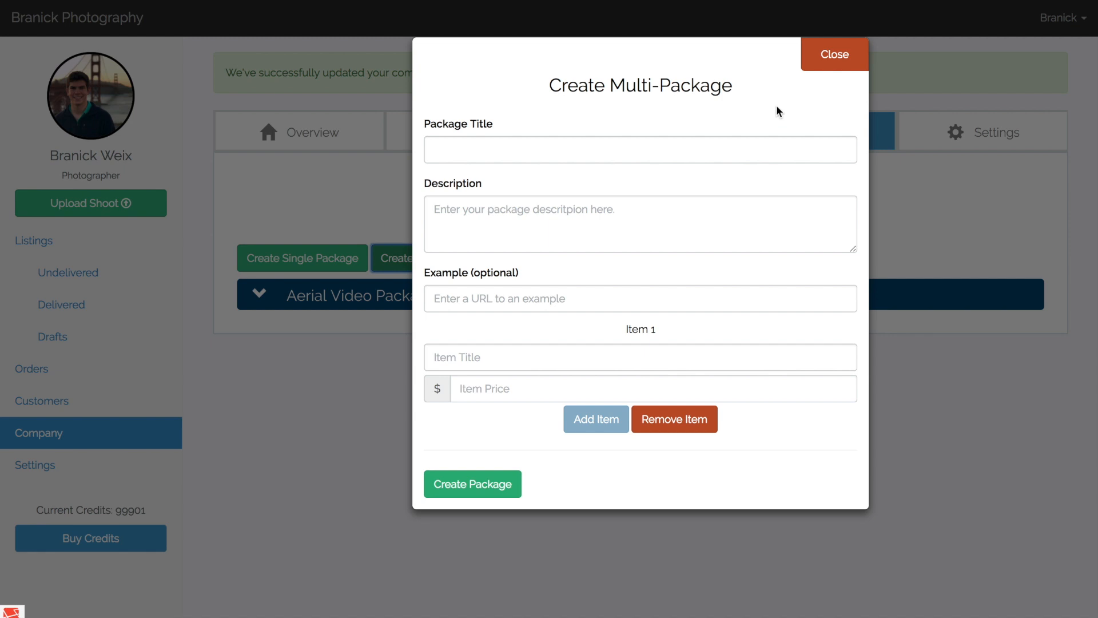
pyautogui.click(747, 145)
pyautogui.write('HDR ')
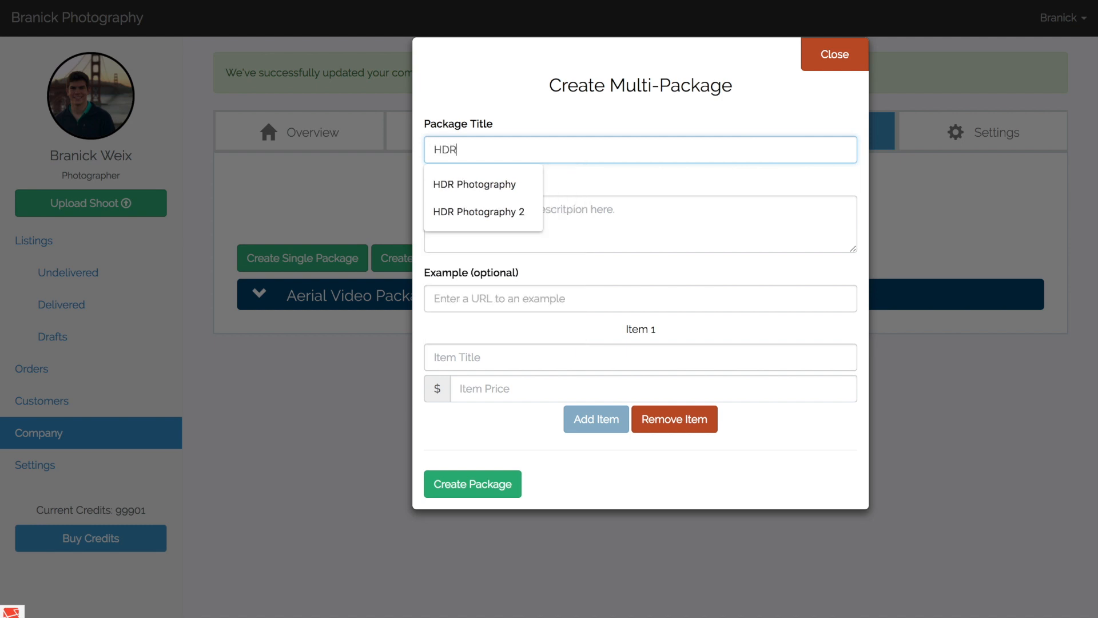
pyautogui.write('Photography')
pyautogui.press('Tab')
pyautogui.write('We shoot frea')
pyautogui.press('BackSpace')
pyautogui.press('BackSpace')
pyautogui.write('great pictures....')
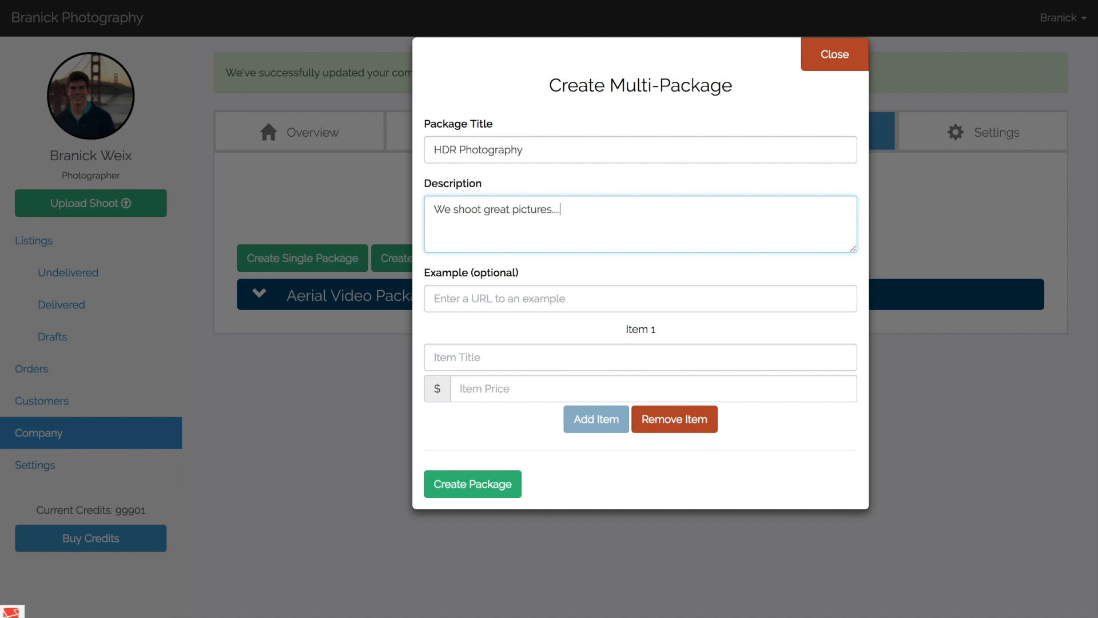
pyautogui.press('Tab')
pyautogui.press('Tab')
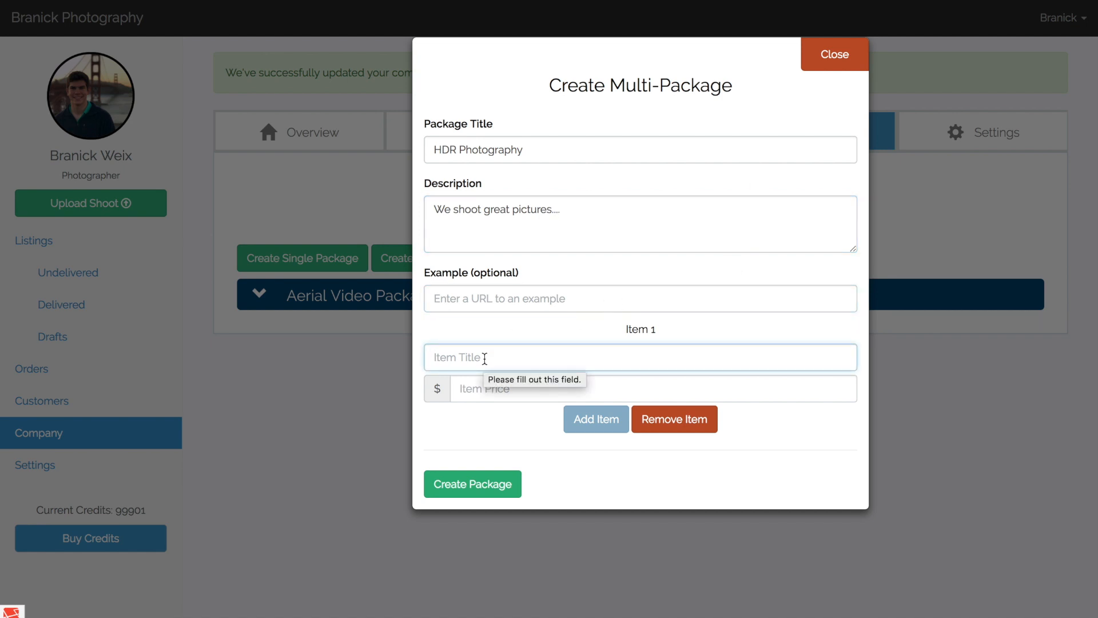
# Fill in the package's first item as "0-1000 sq. ft." with a price of $199.
pyautogui.write('0-11')
pyautogui.press('BackSpace')
pyautogui.write('0')
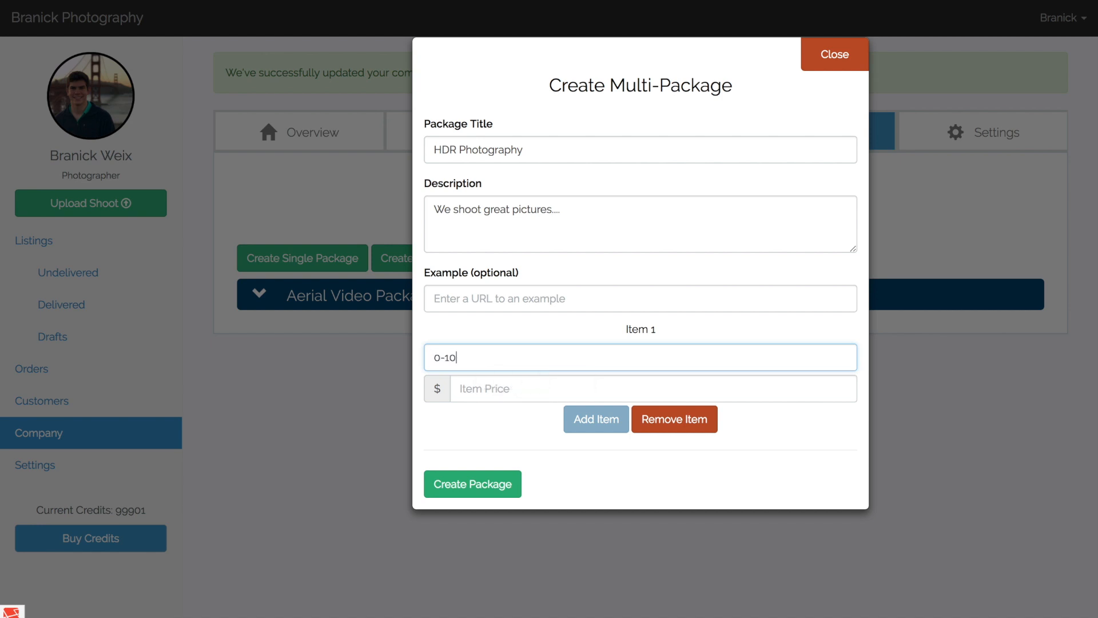
pyautogui.write('00 sq. ft.')
pyautogui.press('Tab')
pyautogui.write('199')
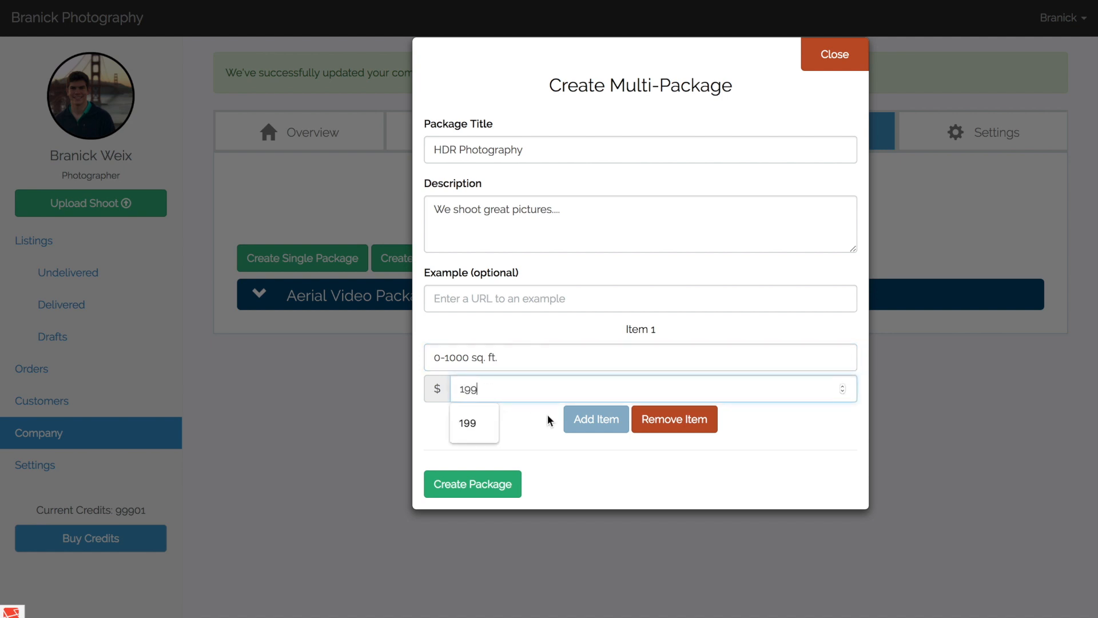
# Add a second item titled "1000-2000 sq. ft." with a price of $299.
pyautogui.click(569, 419)
pyautogui.write('1000')
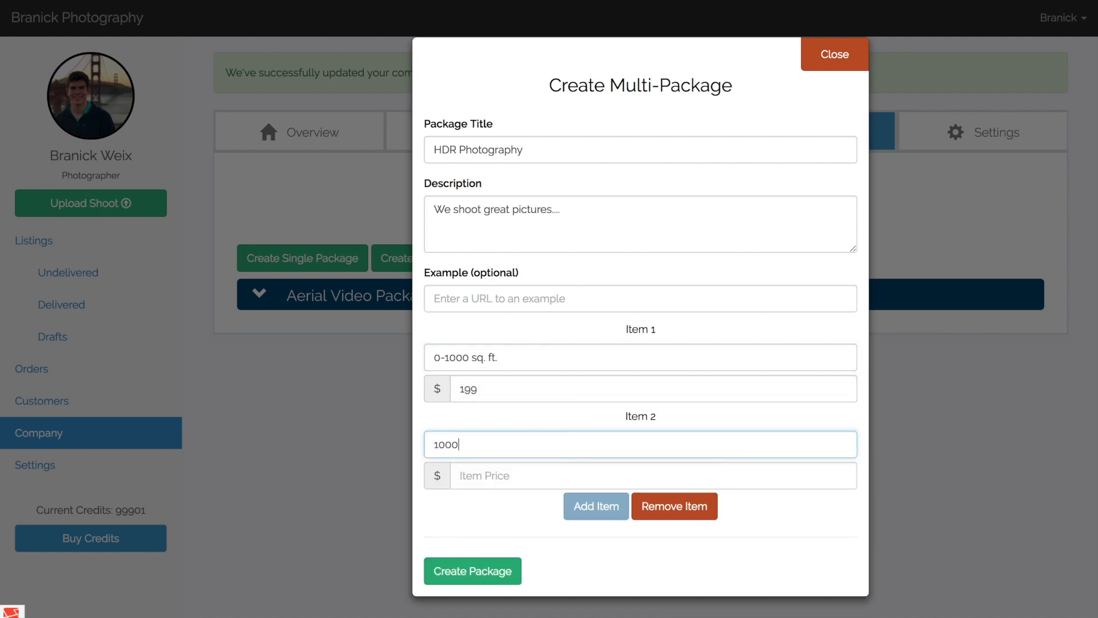
pyautogui.write('-2000 sq. ft.')
pyautogui.press('Tab')
pyautogui.write('299')
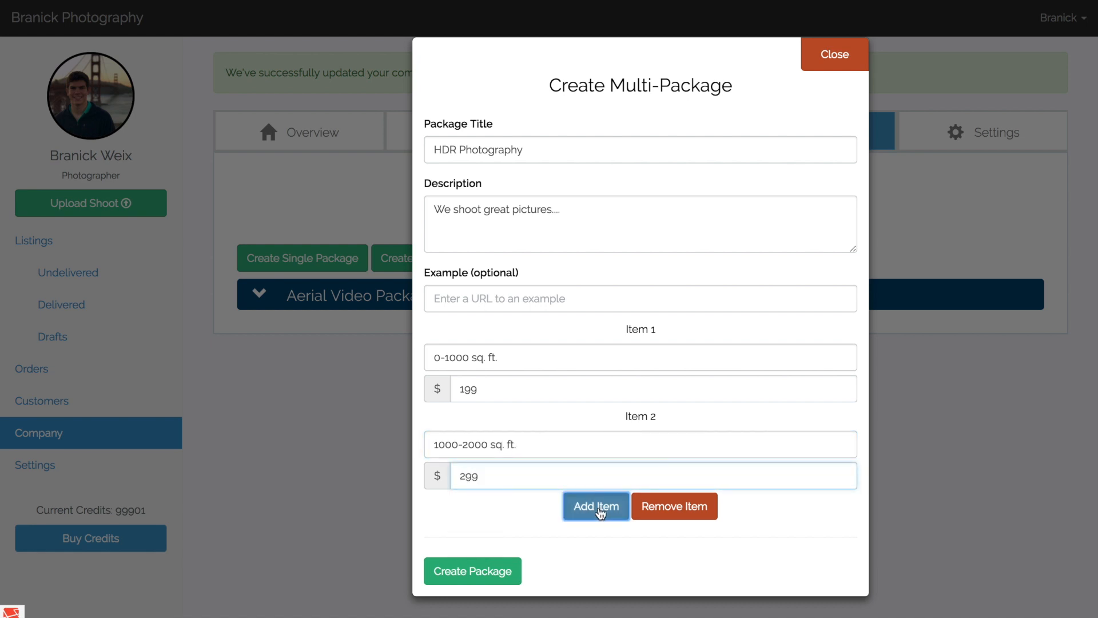
# Add a third item titled "2000+ sq. ft." with a price of $399.
pyautogui.click(600, 512)
pyautogui.write('3')
pyautogui.press('BackSpace')
pyautogui.write('2000+ sq. ft.')
pyautogui.press('Tab')
pyautogui.write('399')
pyautogui.scroll(-2, 784, 590)
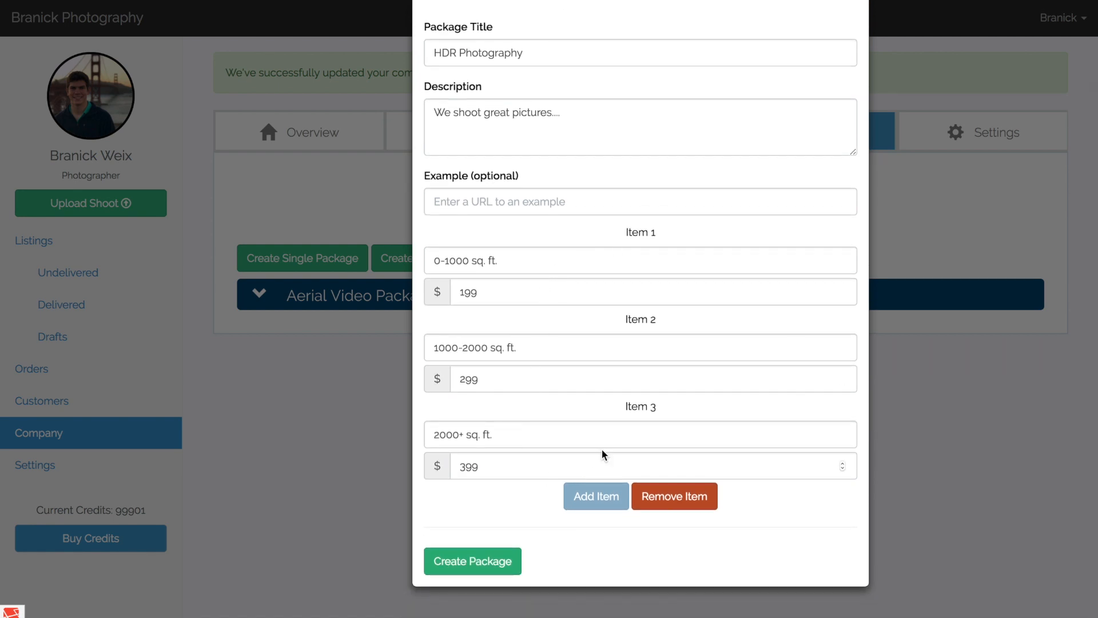
pyautogui.scroll(1, 624, 368)
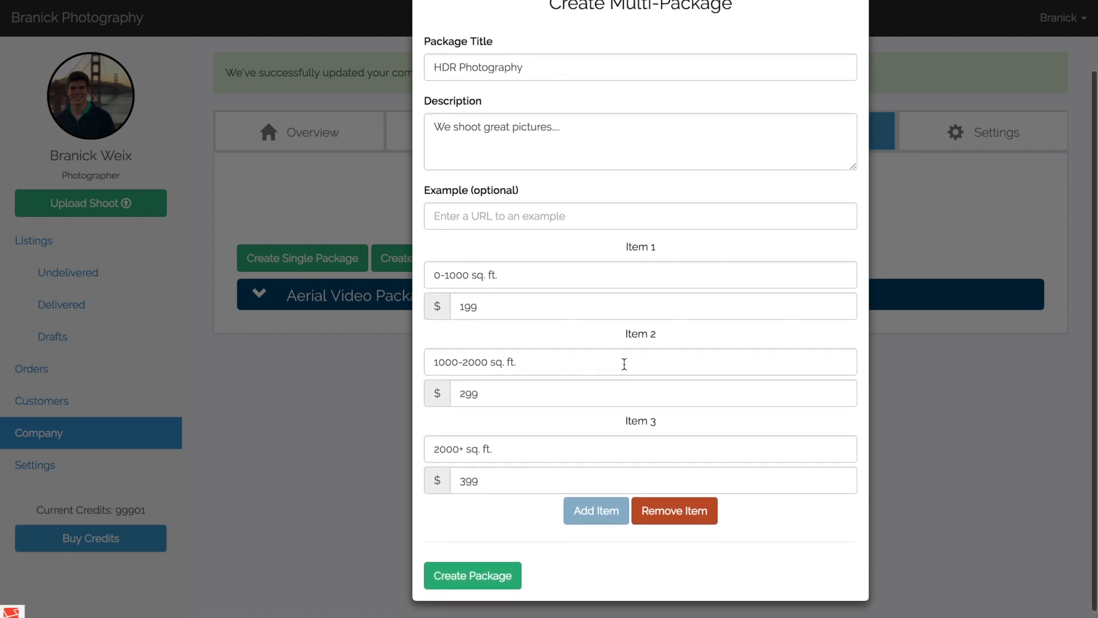
# Retitle the first item "15 Pictures" and the second item "25 Pictures".
pyautogui.tripleClick(589, 280)
pyautogui.write('15 Pictures')
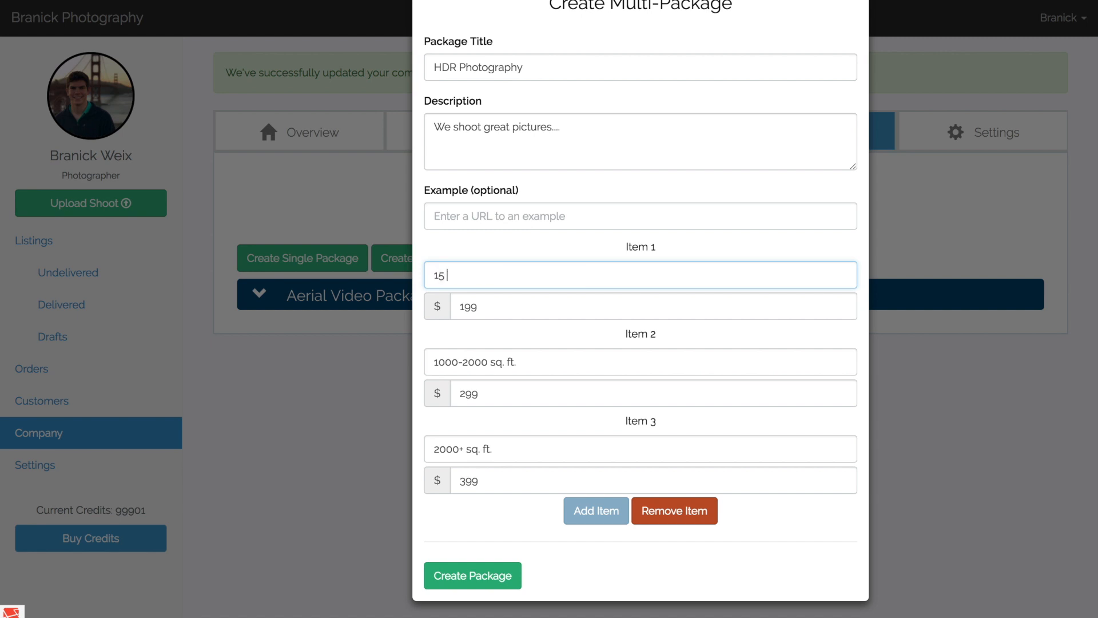
pyautogui.press('Tab')
pyautogui.press('Tab')
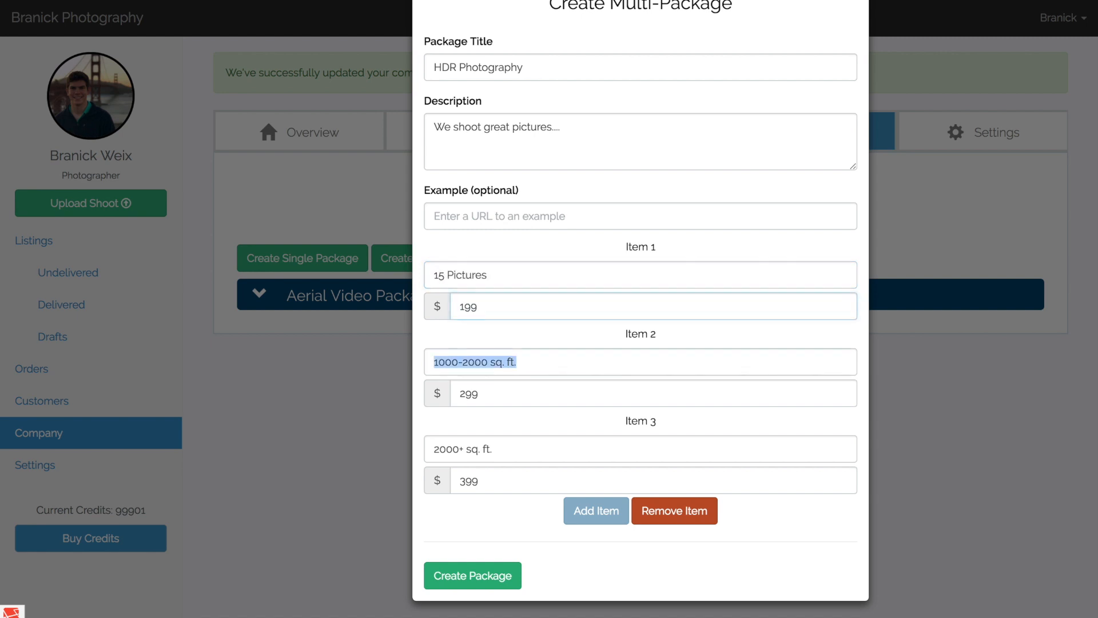
pyautogui.write('225 ')
pyautogui.write(' Pictures')
pyautogui.press('Tab')
pyautogui.press('Tab')
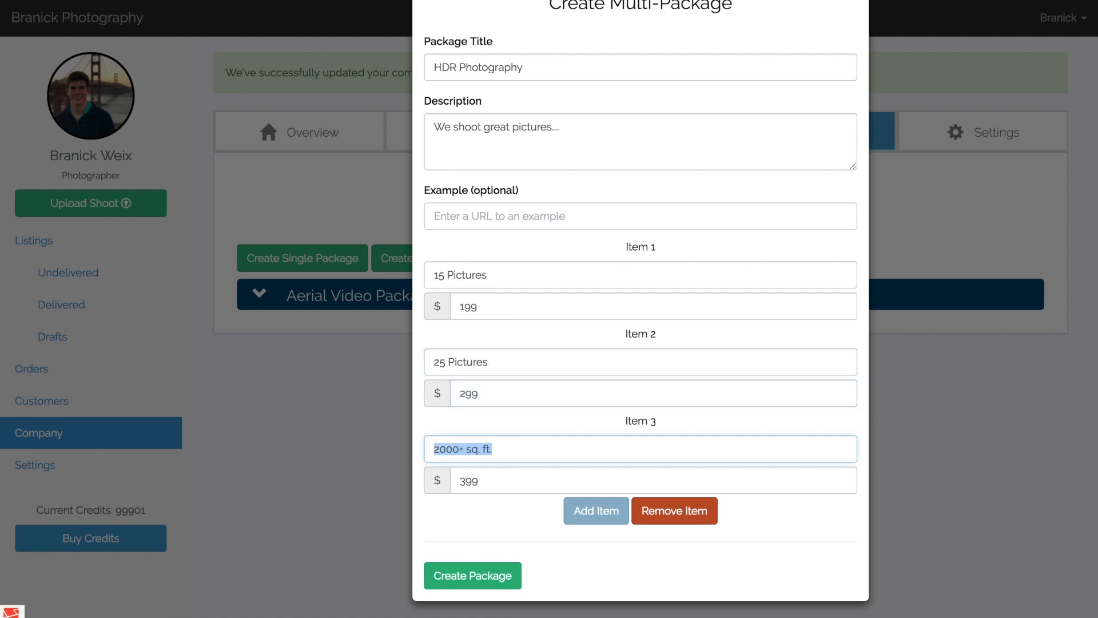
# Retitle the third item "30 Picture + Video" and close the multi-package form without creating the package.
pyautogui.write('30 Picture + Video')
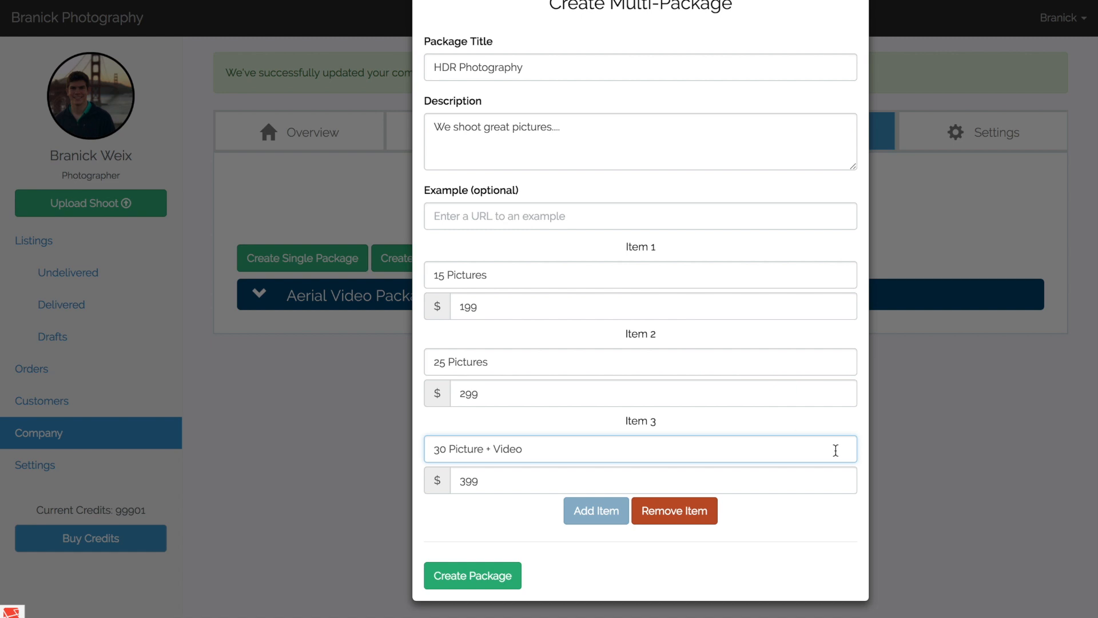
pyautogui.click(849, 504)
pyautogui.scroll(3, 849, 504)
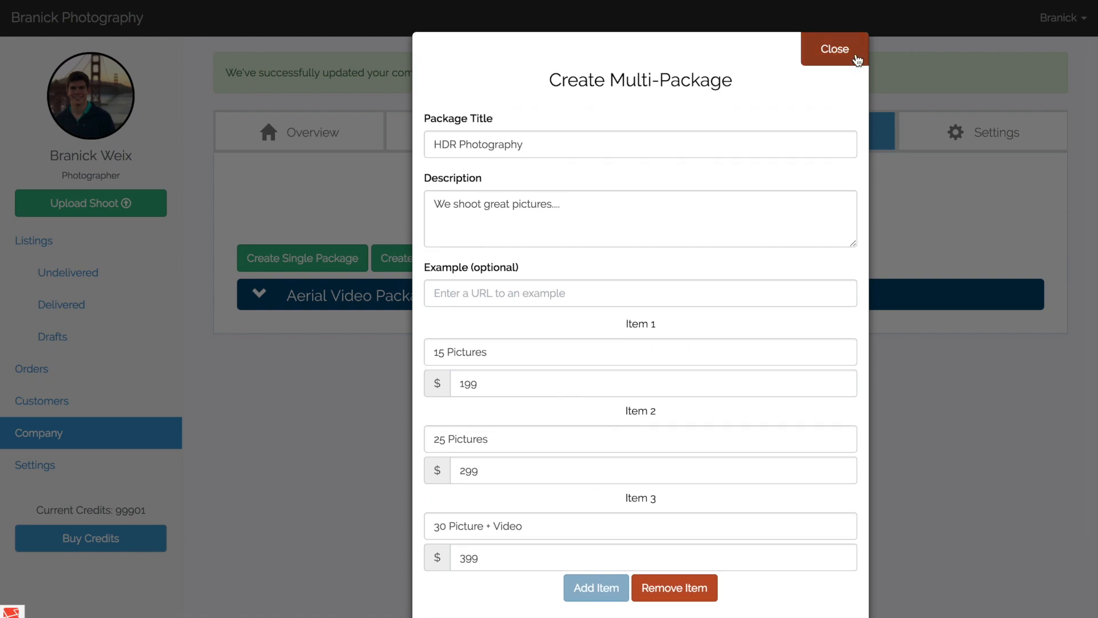
pyautogui.click(857, 60)
# Review the HDR Photography package's price tiers and try out both package choices on the client order form.
pyautogui.click(768, 295)
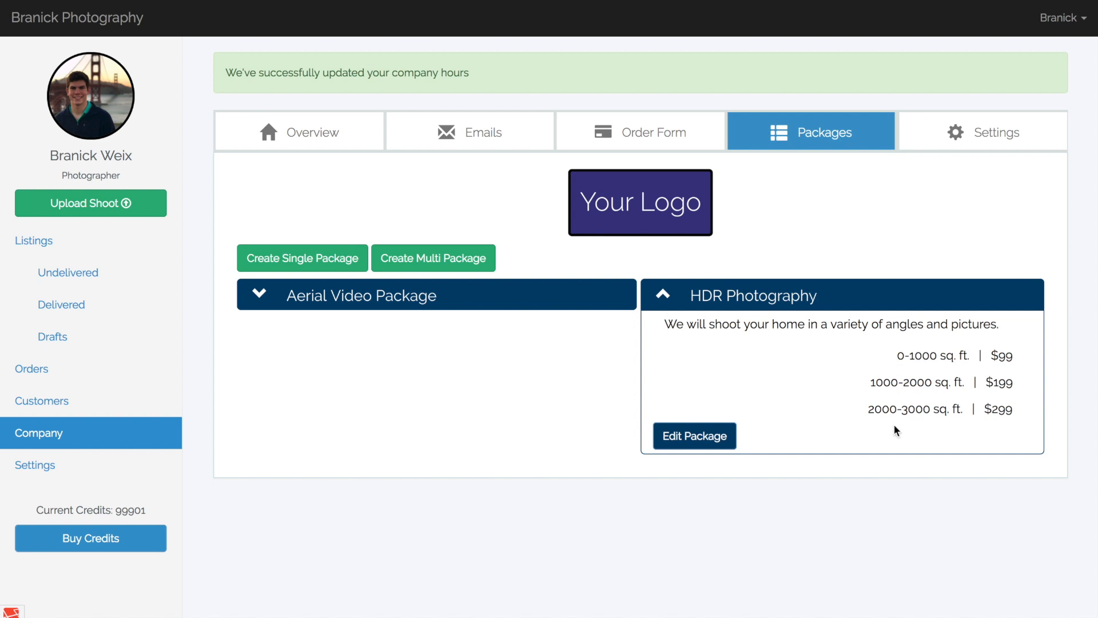
pyautogui.click(772, 298)
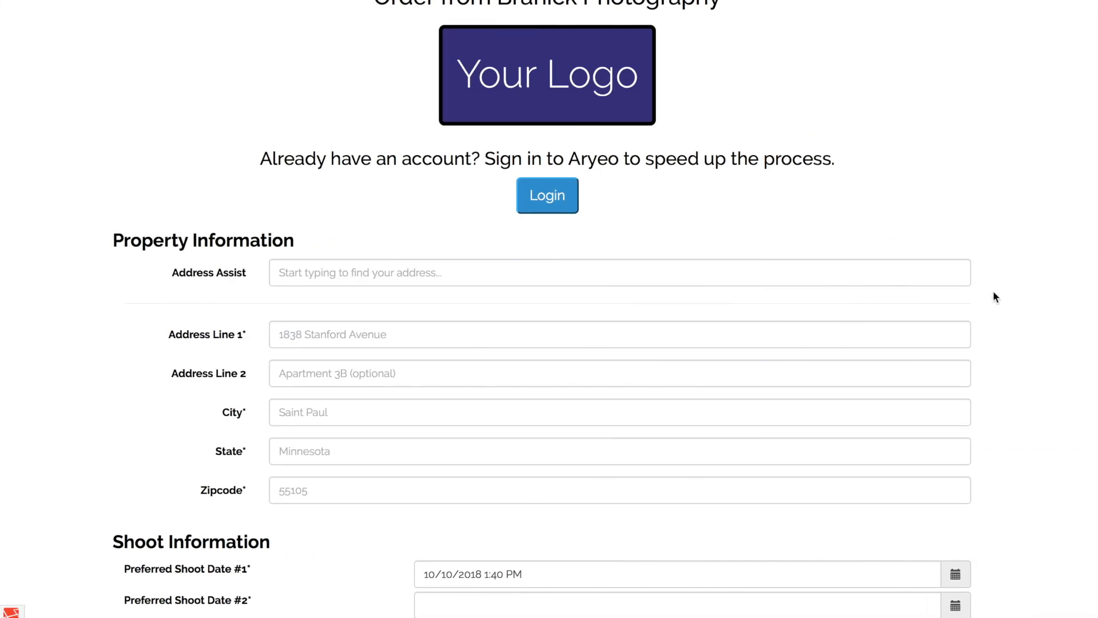
pyautogui.scroll(-13, 993, 291)
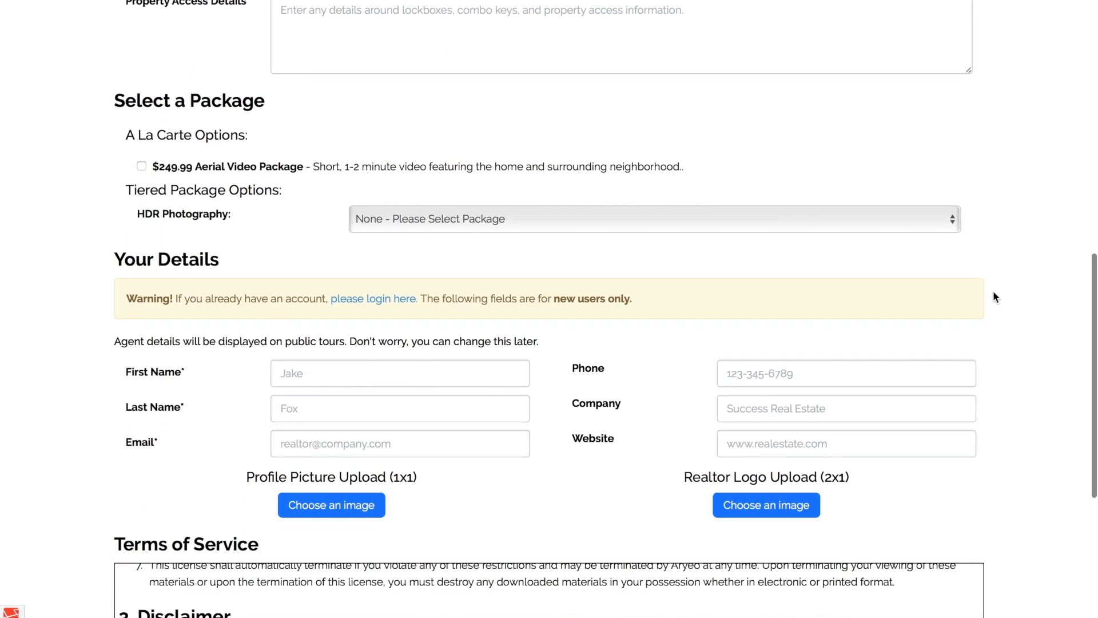
pyautogui.click(240, 168)
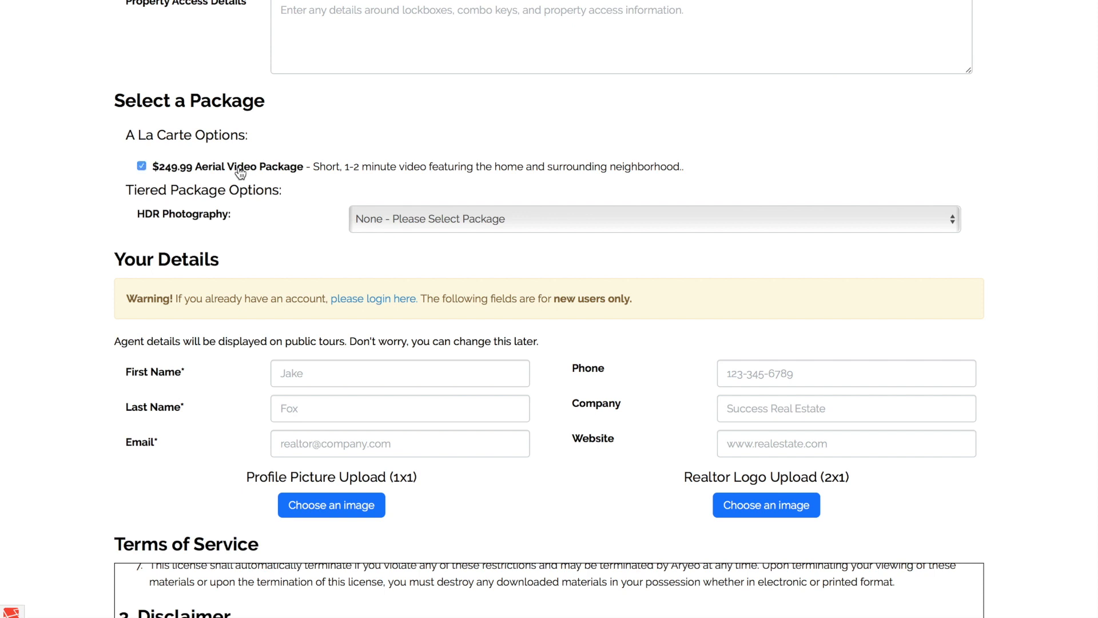
pyautogui.click(392, 218)
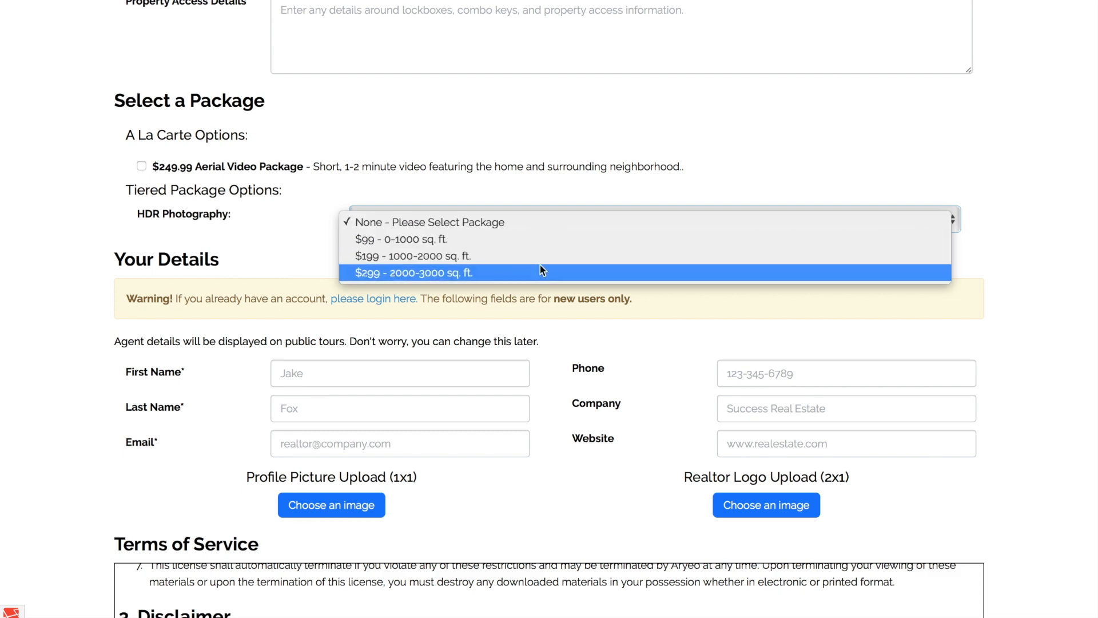
pyautogui.click(324, 216)
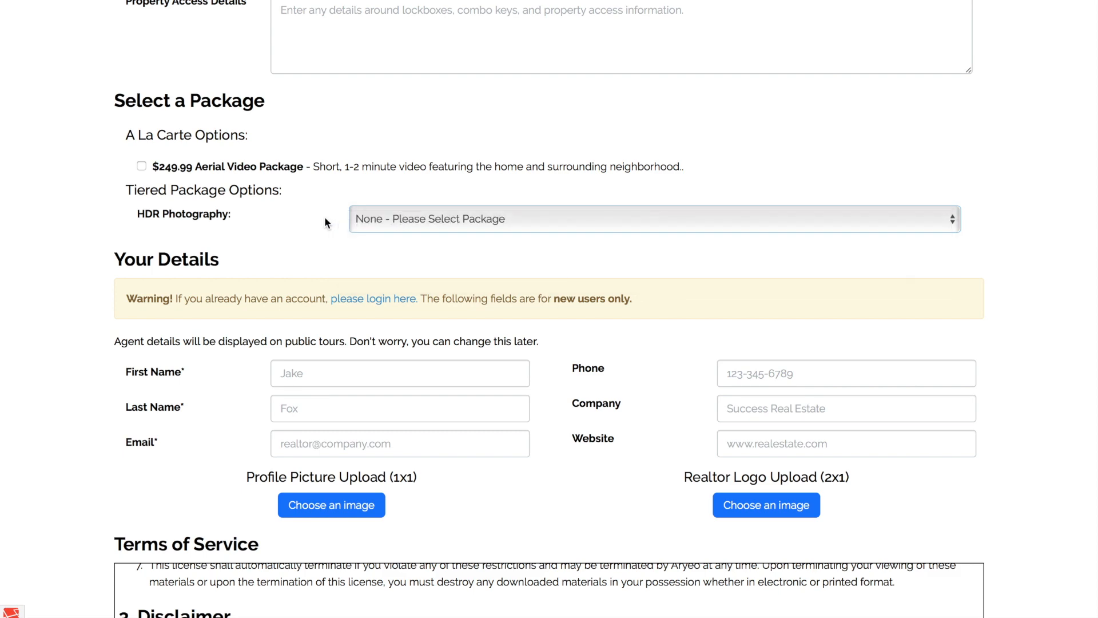
pyautogui.doubleClick(325, 217)
pyautogui.click(331, 197)
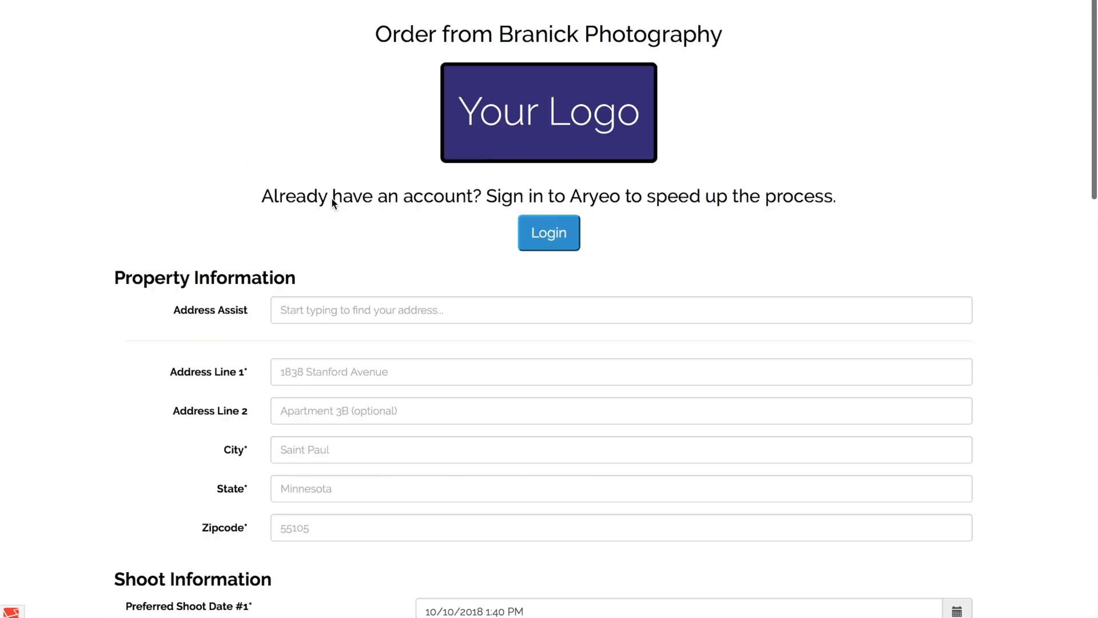
pyautogui.scroll(-1, 155, 113)
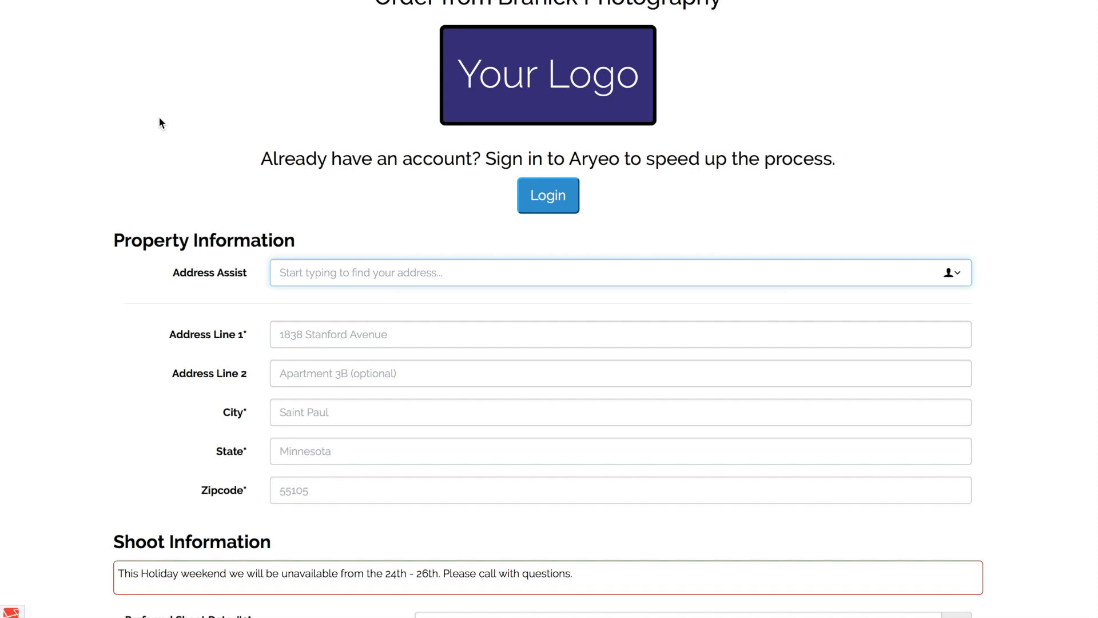
# Fill in the property address by looking up its house number in the address assist and accepting the second suggestion.
pyautogui.write('1838')
pyautogui.press('Down')
pyautogui.press('Down')
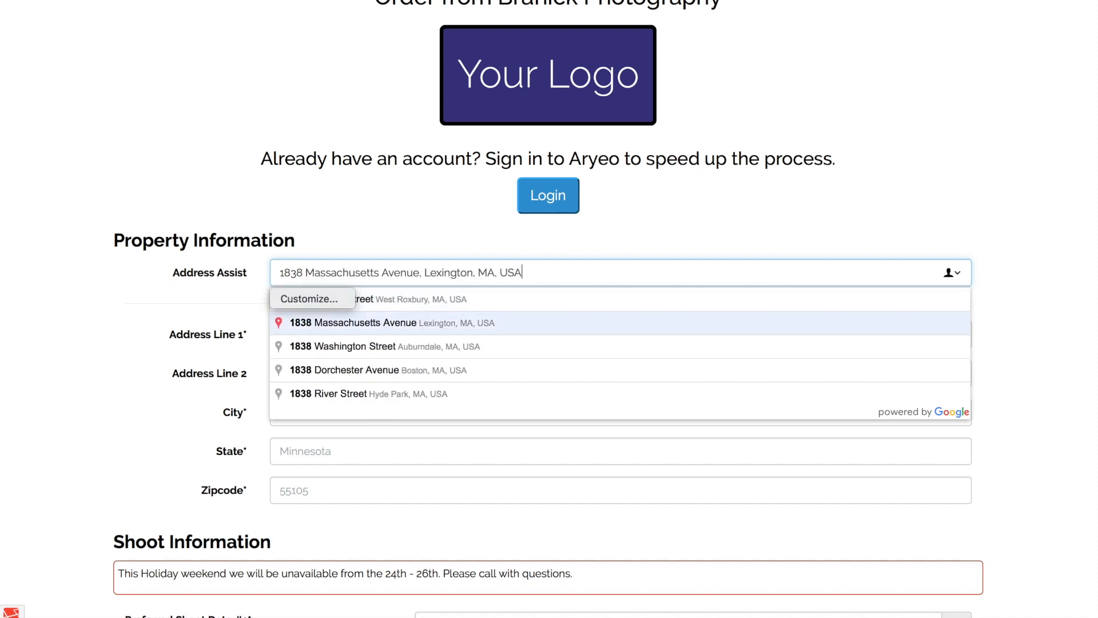
pyautogui.press('Return')
# Set the preferred shoot dates to 10/16/2018 and 10/18/2018 at 1:46 PM, and request scheduling as soon as possible.
pyautogui.scroll(-3, 81, 252)
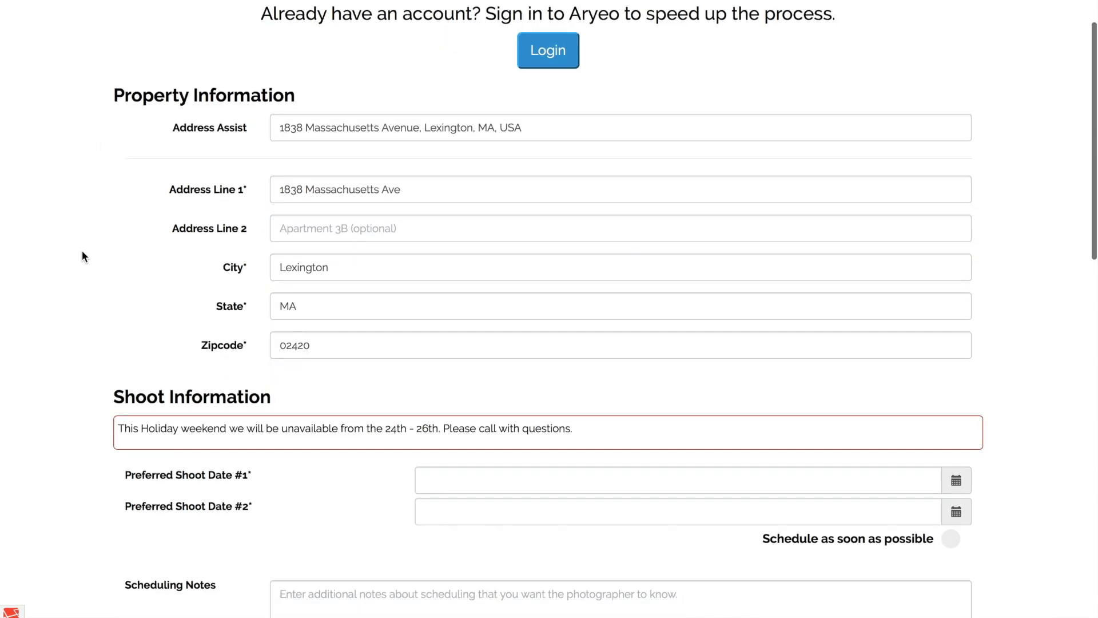
pyautogui.scroll(-3, 81, 251)
pyautogui.scroll(-1, 157, 268)
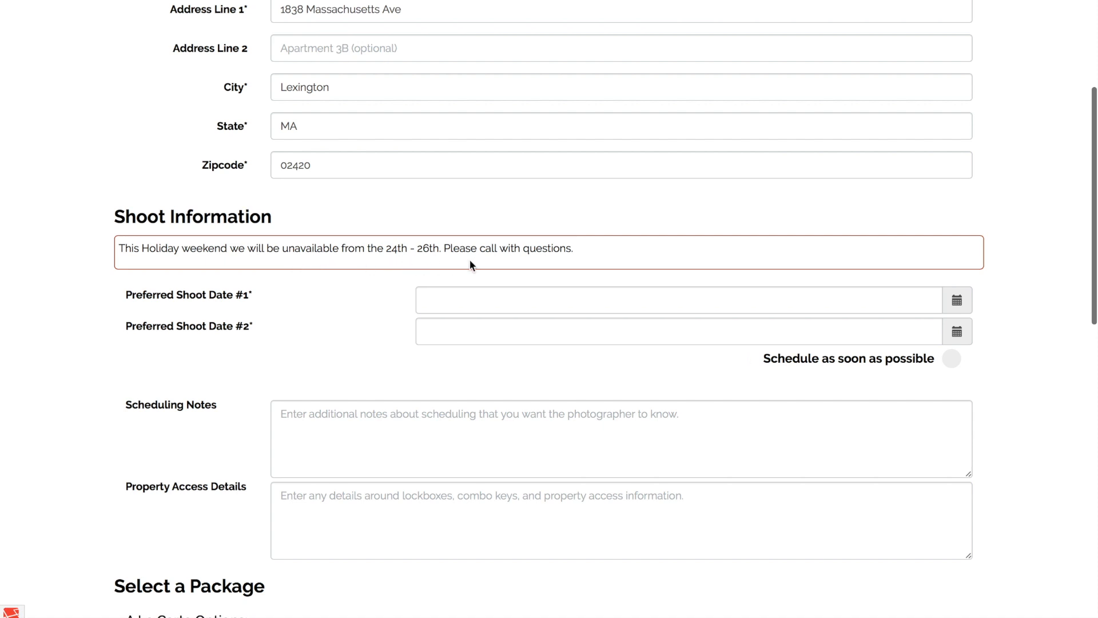
pyautogui.click(956, 300)
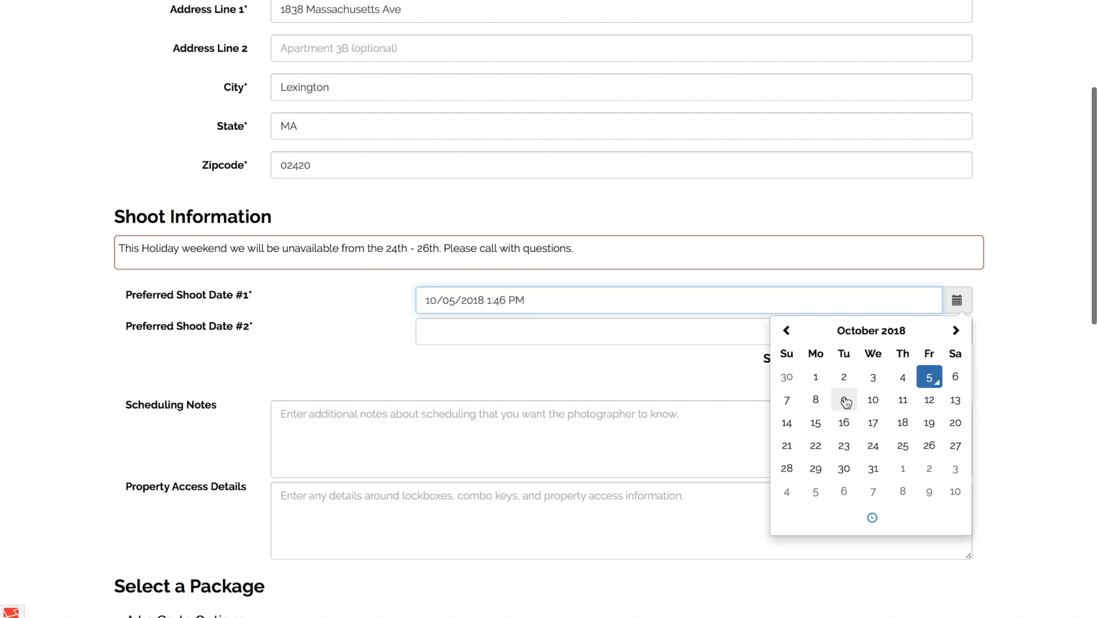
pyautogui.click(846, 422)
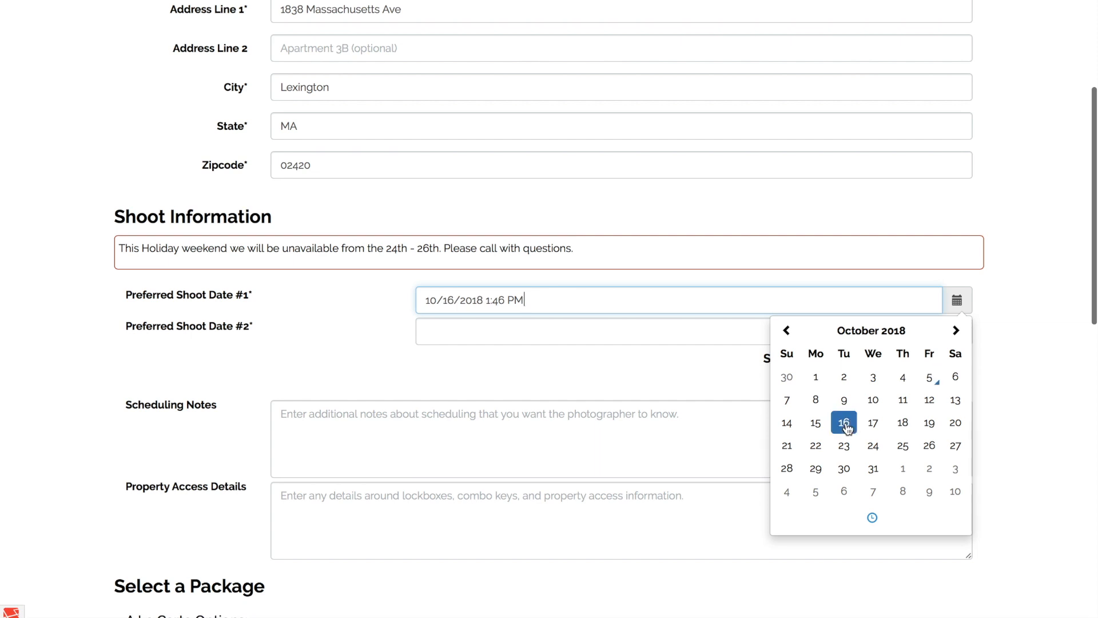
pyautogui.click(1002, 346)
pyautogui.click(956, 332)
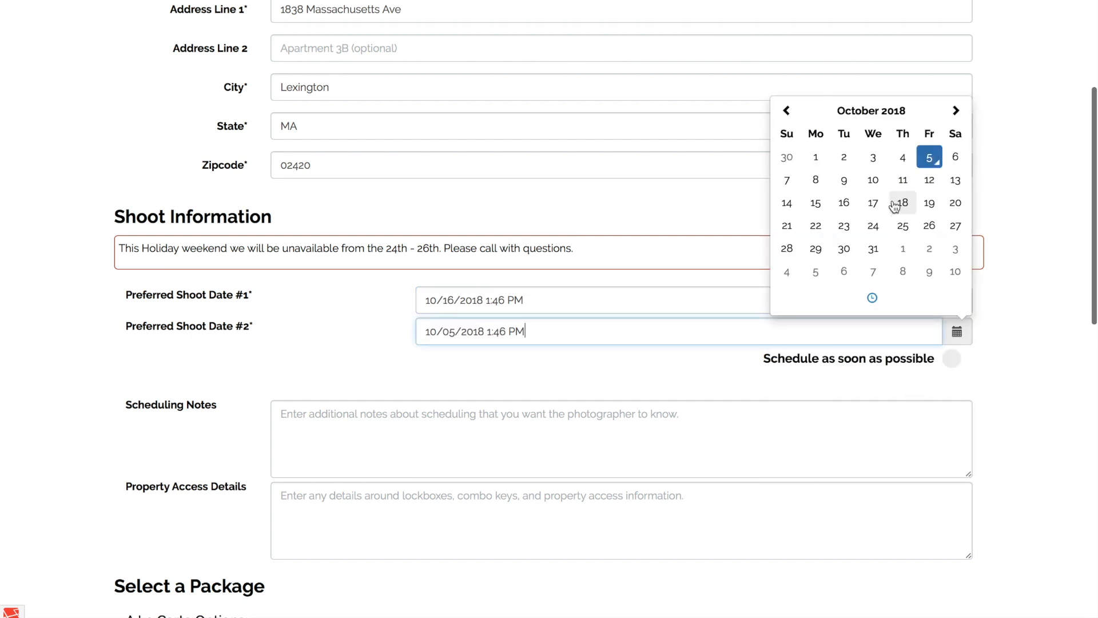
pyautogui.click(1033, 327)
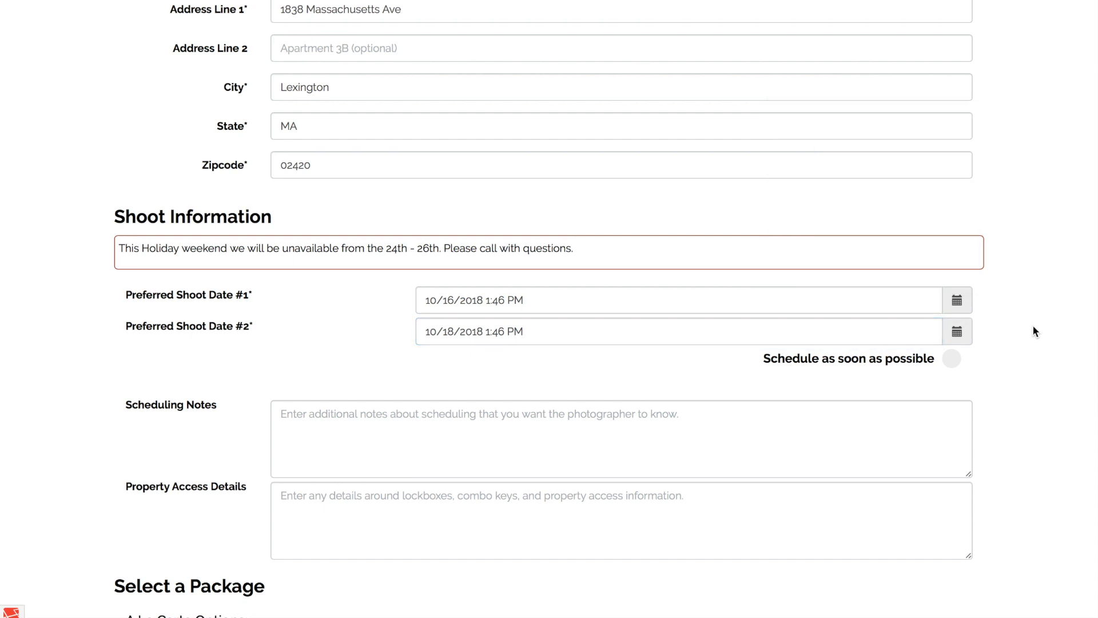
pyautogui.click(927, 366)
# Enter the scheduling note "Please schedule this at a time after 2:30pm.".
pyautogui.scroll(-1, 988, 360)
pyautogui.scroll(-1, 991, 359)
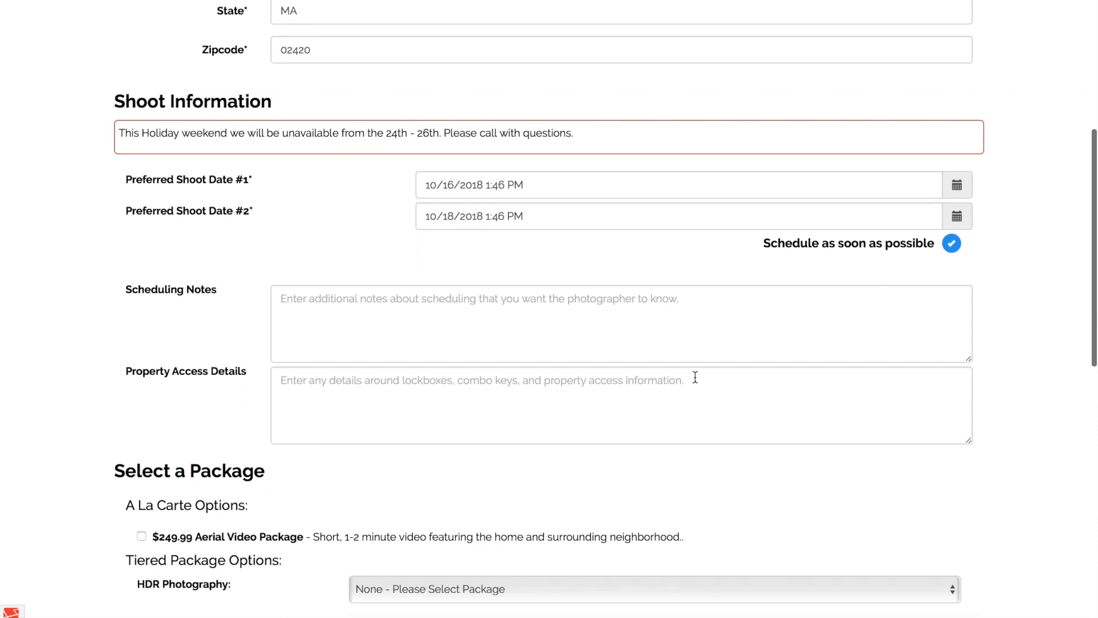
pyautogui.click(688, 343)
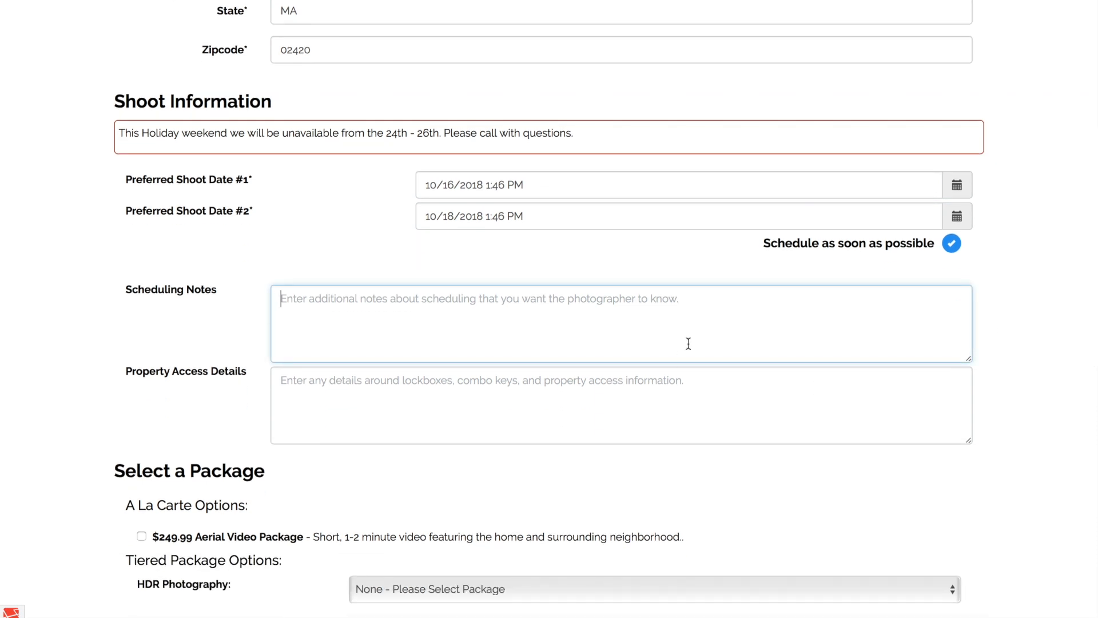
pyautogui.write('Please schedule this ')
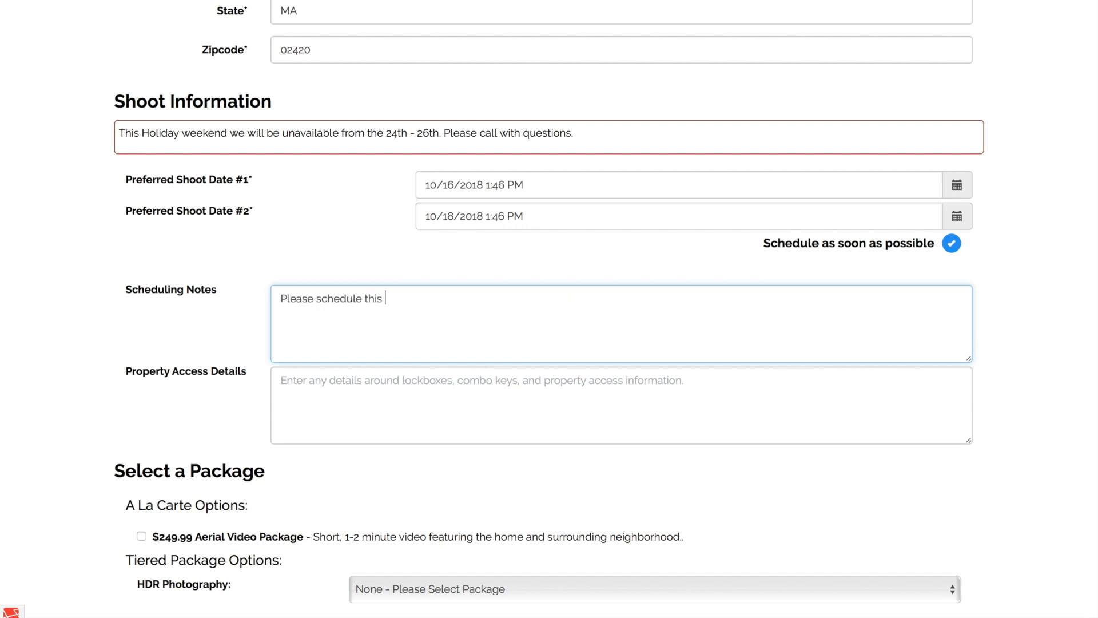
pyautogui.write('at a time after 2:30pm.')
# Enter the lockbox combination in the property access details.
pyautogui.press('Tab')
pyautogui.scroll(-1, 549, 344)
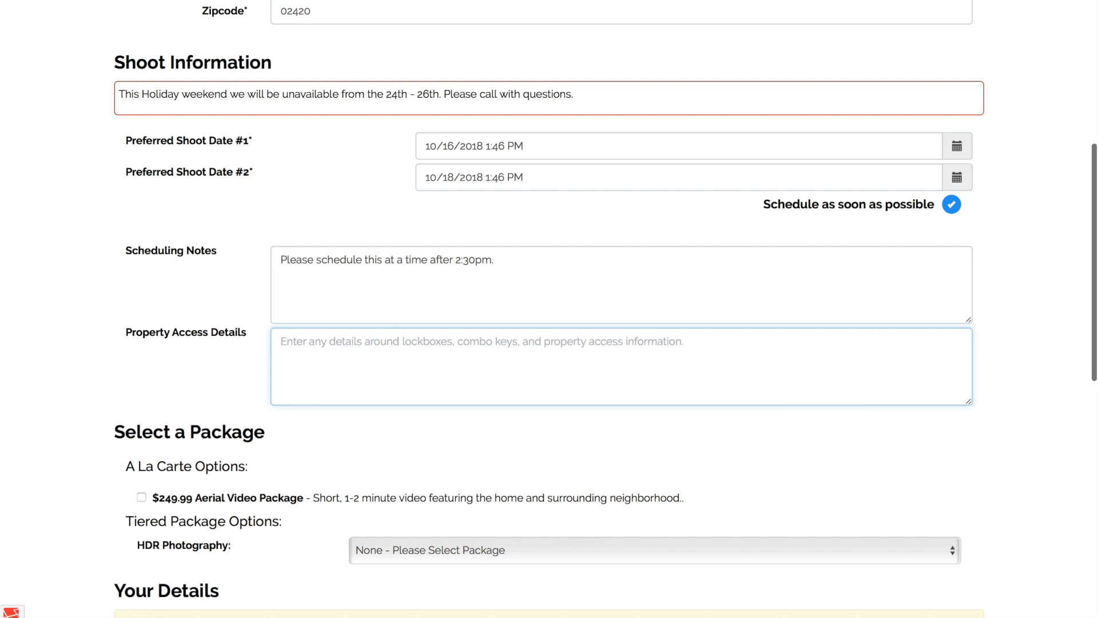
pyautogui.write('L')
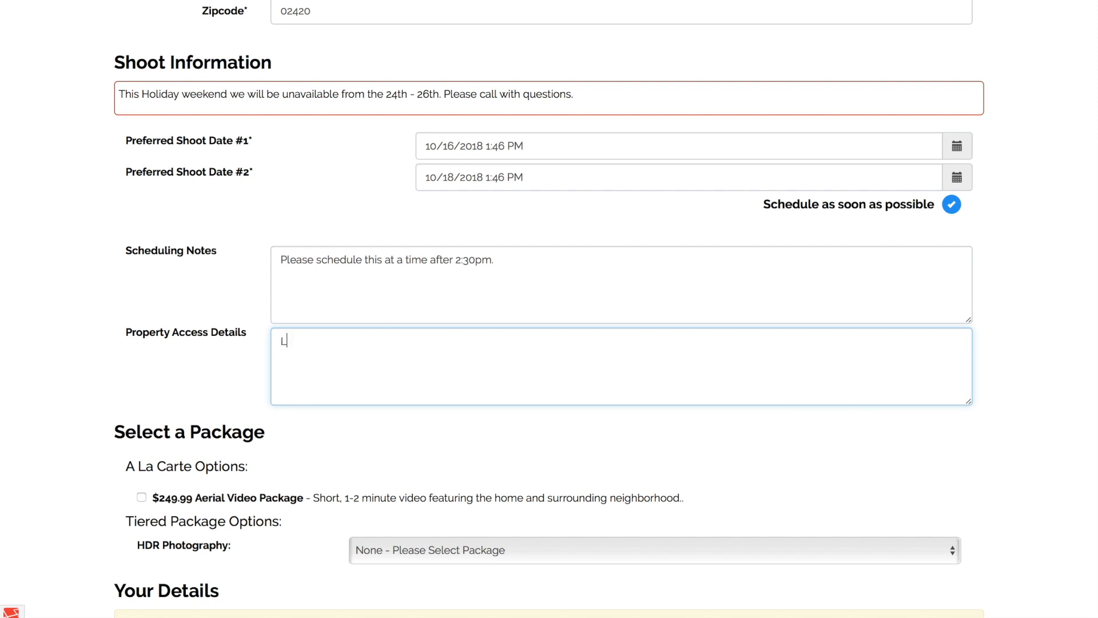
pyautogui.write('ockbox combo is 1234.')
# Choose the $199 HDR Photography tier for 1000-2000 sq. ft. and add the $249.99 Aerial Video Package to the order.
pyautogui.scroll(-3, 441, 412)
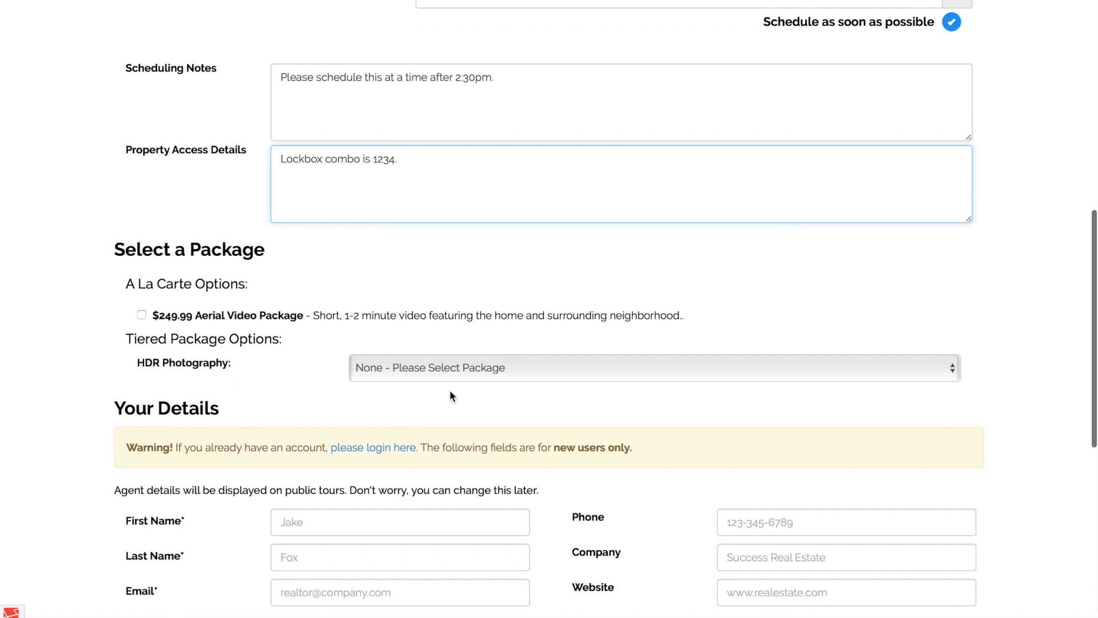
pyautogui.scroll(-1, 451, 384)
pyautogui.click(497, 342)
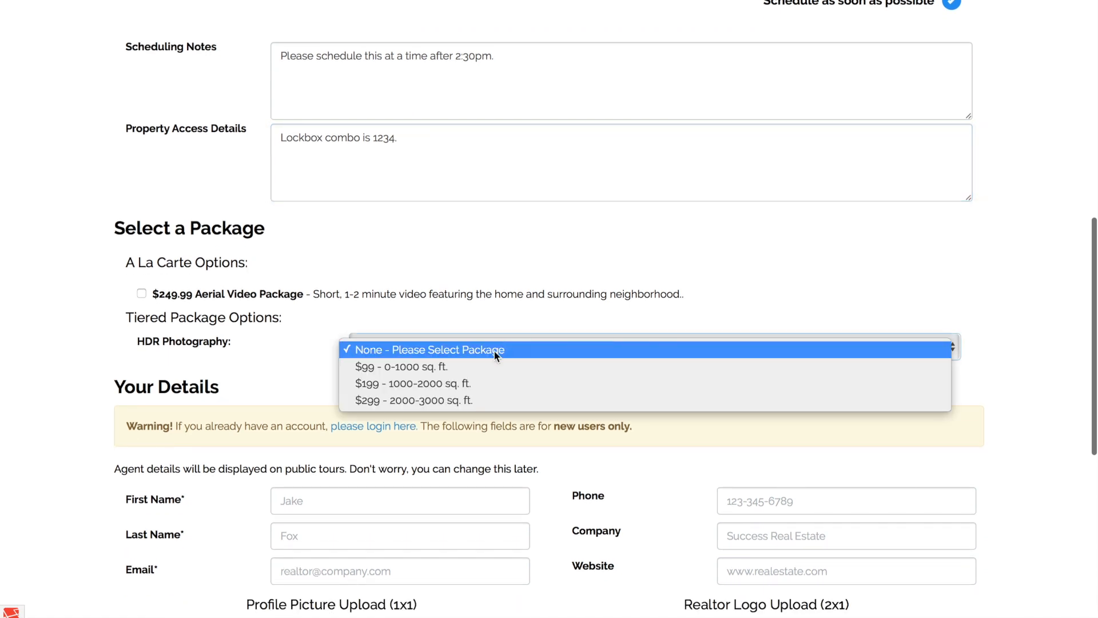
pyautogui.click(489, 385)
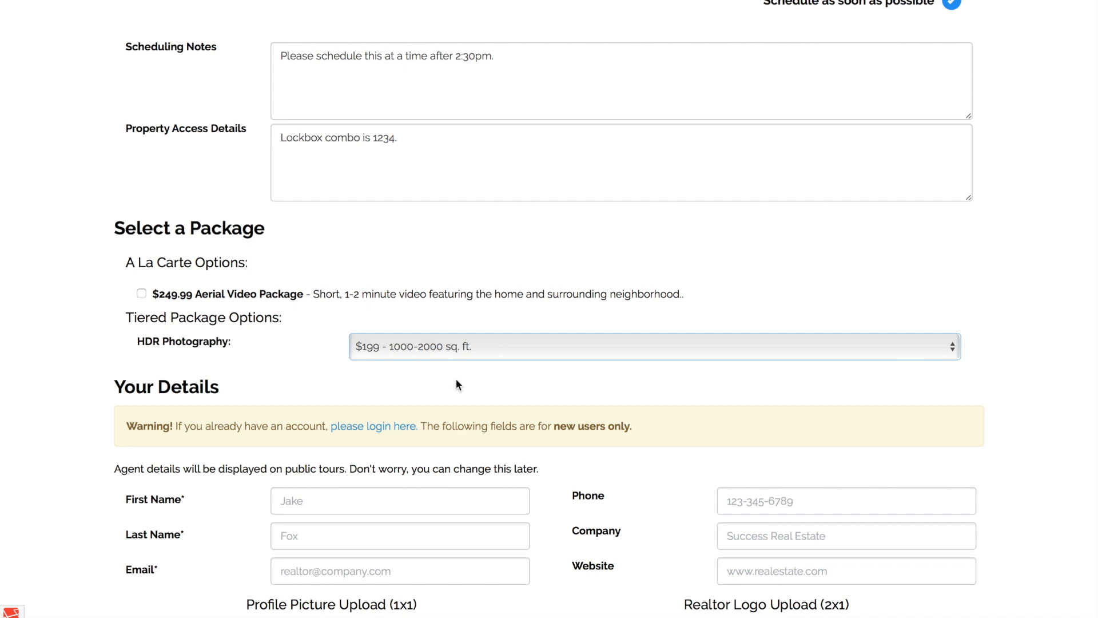
pyautogui.click(279, 295)
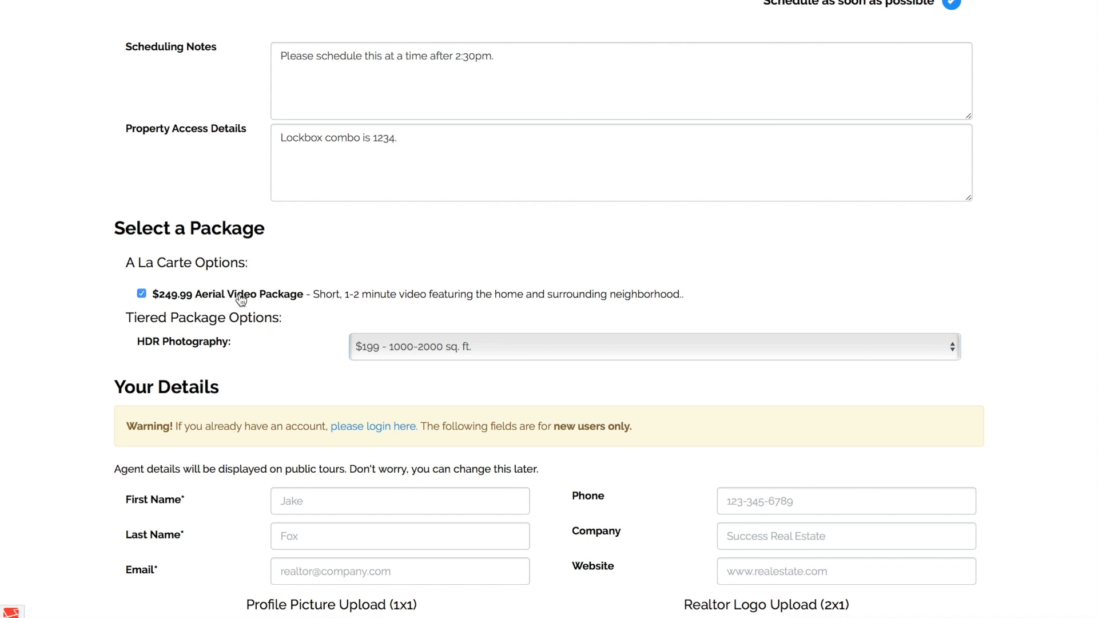
# Fill in the agent's first name, last name and email in the new user details.
pyautogui.scroll(-2, 197, 222)
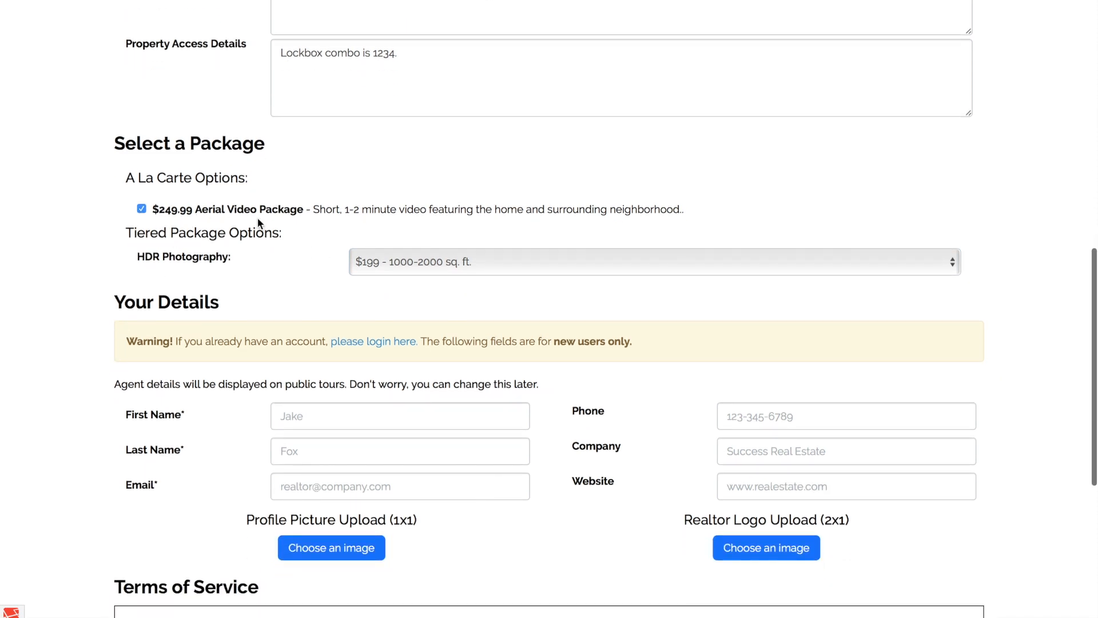
pyautogui.scroll(-2, 90, 319)
pyautogui.scroll(-1, 91, 319)
pyautogui.click(300, 292)
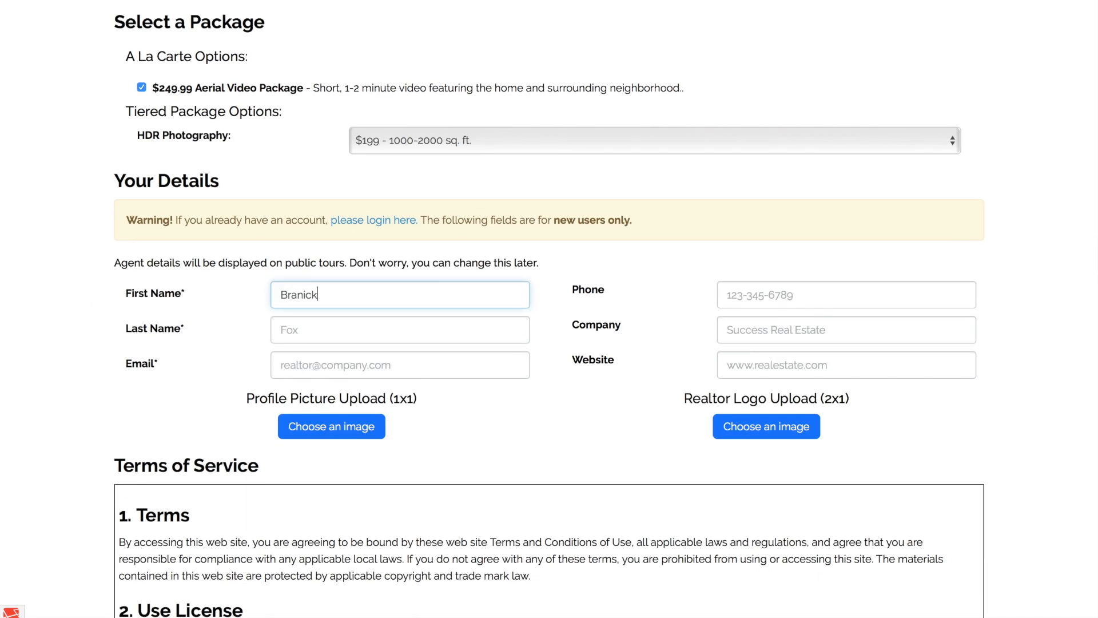
pyautogui.press('Tab')
pyautogui.press('Tab')
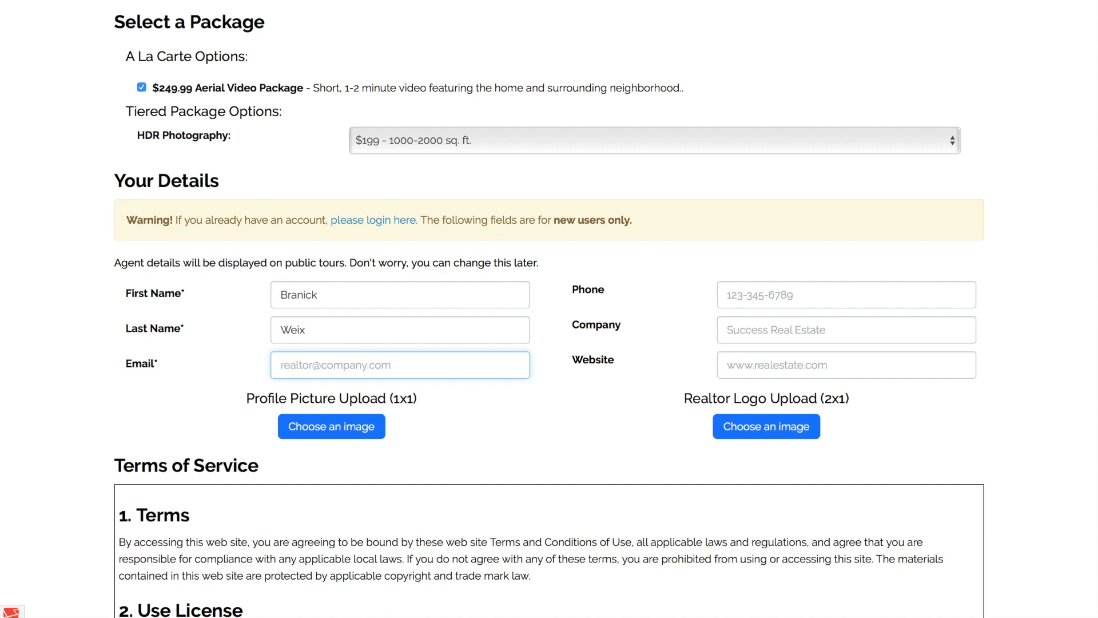
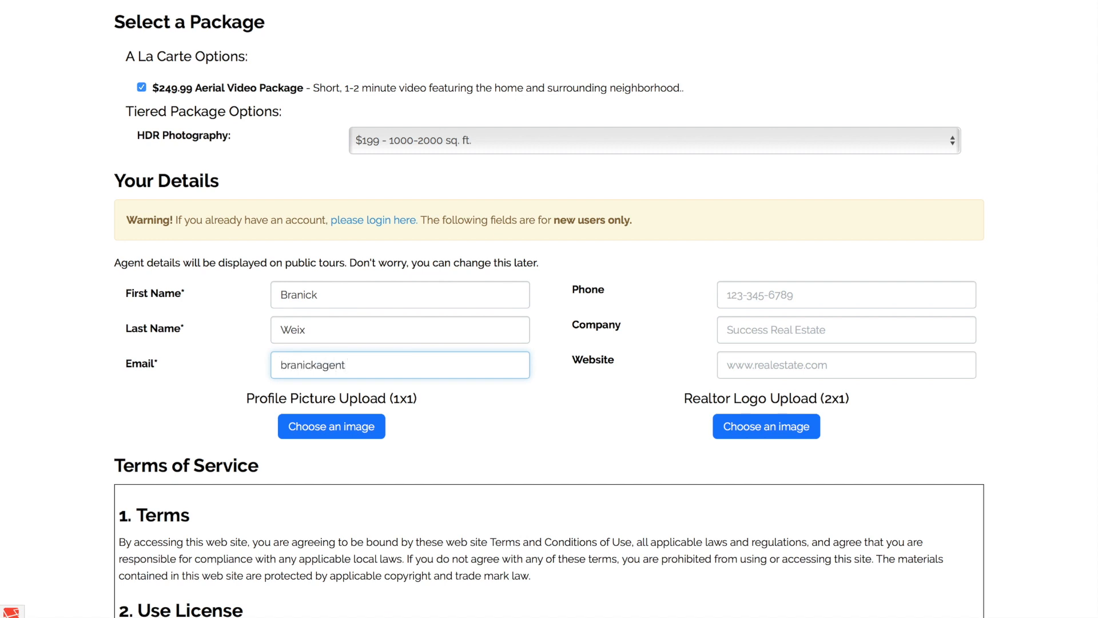
pyautogui.press('Tab')
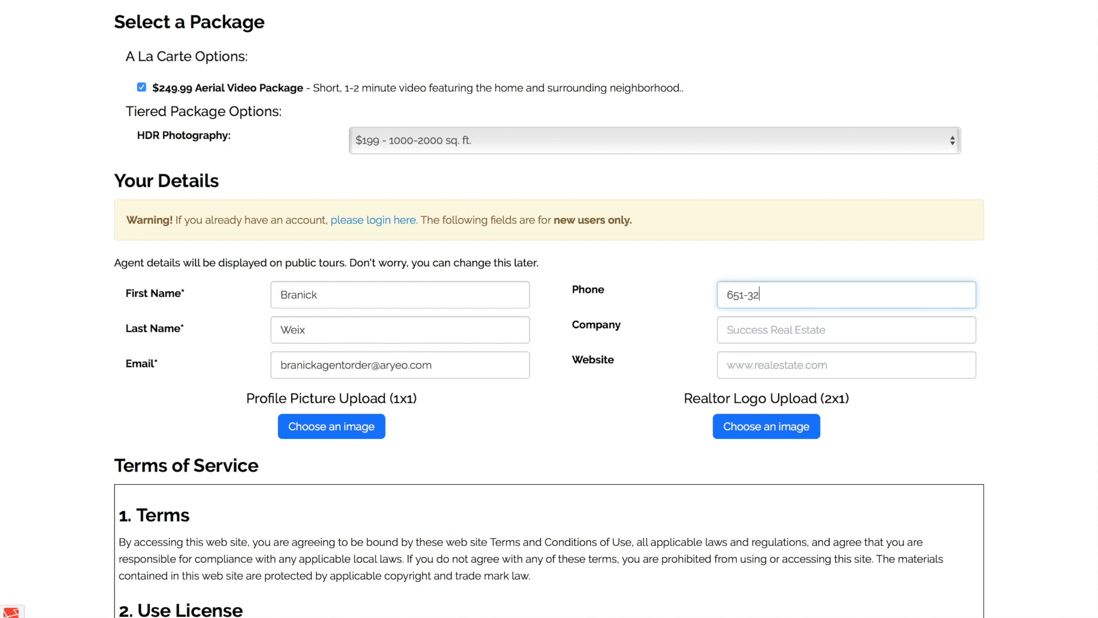
pyautogui.press('Tab')
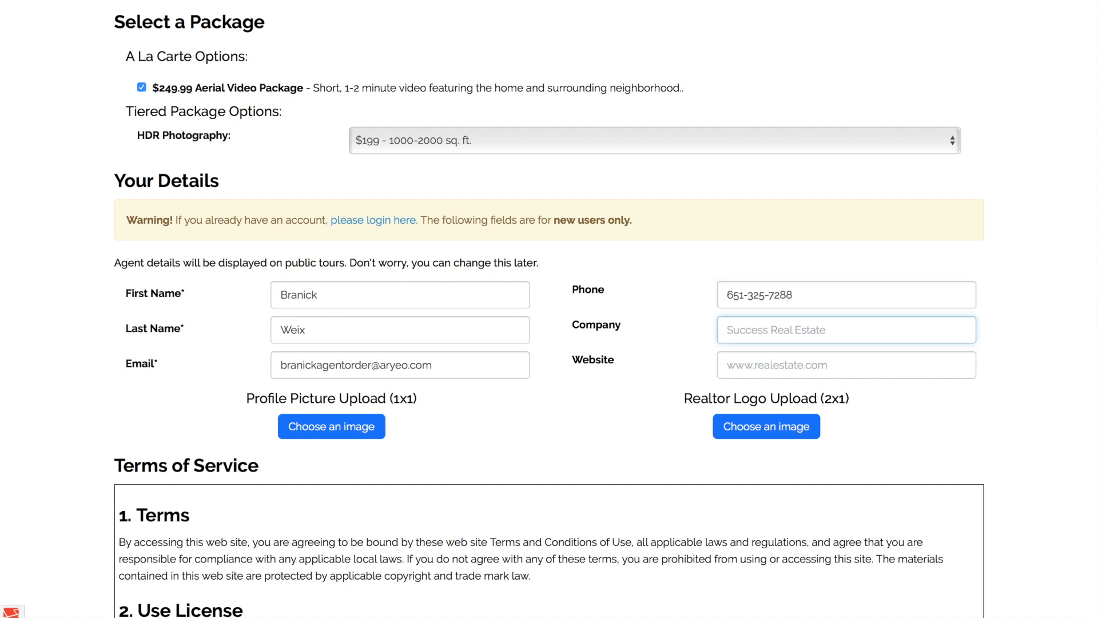
pyautogui.write('Keller Williams Real Estate')
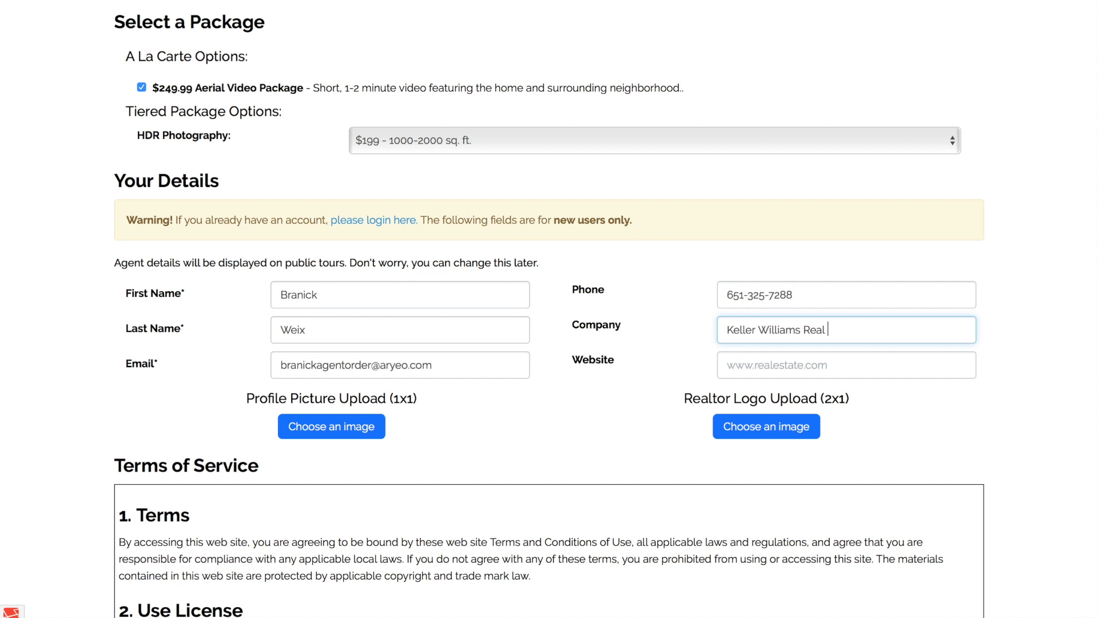
pyautogui.press('Tab')
pyautogui.write('www.')
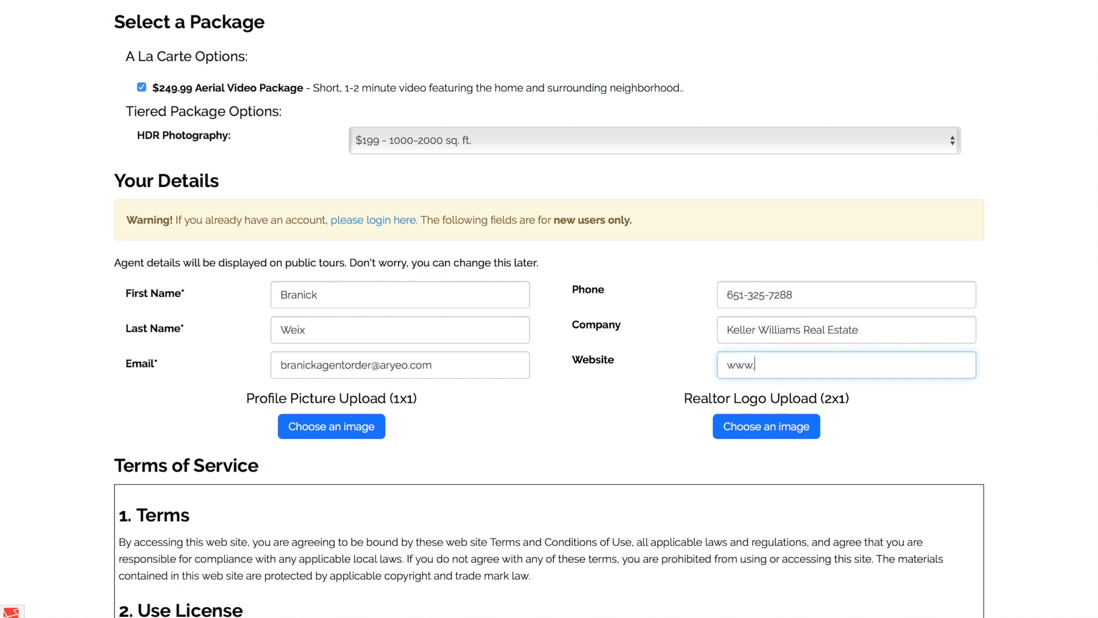
pyautogui.write('kellerwilliams.com')
pyautogui.click(536, 422)
# Accept the terms of service and submit the order.
pyautogui.scroll(-1, 517, 448)
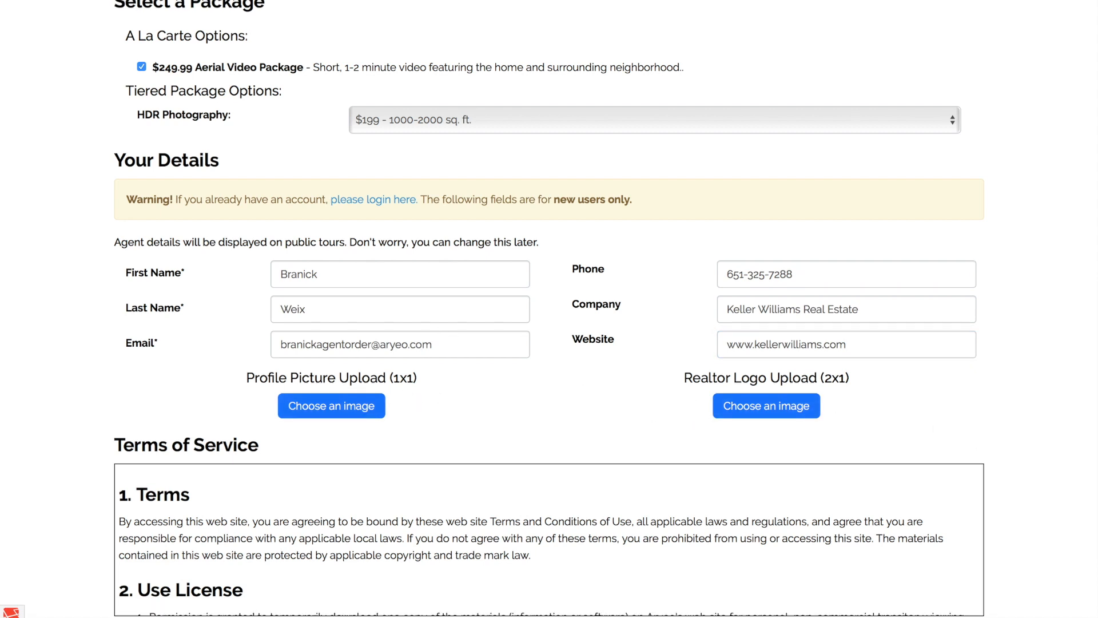
pyautogui.scroll(-4, 1061, 537)
pyautogui.scroll(-8, 577, 353)
pyautogui.scroll(6, 577, 354)
pyautogui.scroll(-2, 576, 353)
pyautogui.click(503, 416)
pyautogui.click(879, 446)
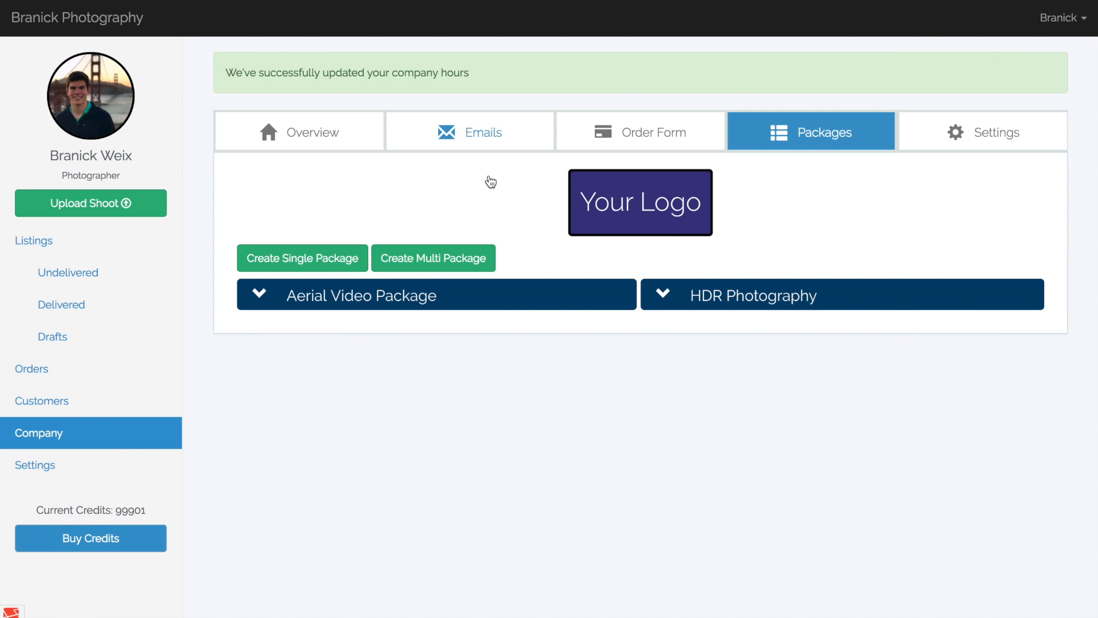
# Open the company's email settings and expand the Order Confirmation Message template for editing.
pyautogui.click(505, 133)
pyautogui.scroll(-3, 1048, 363)
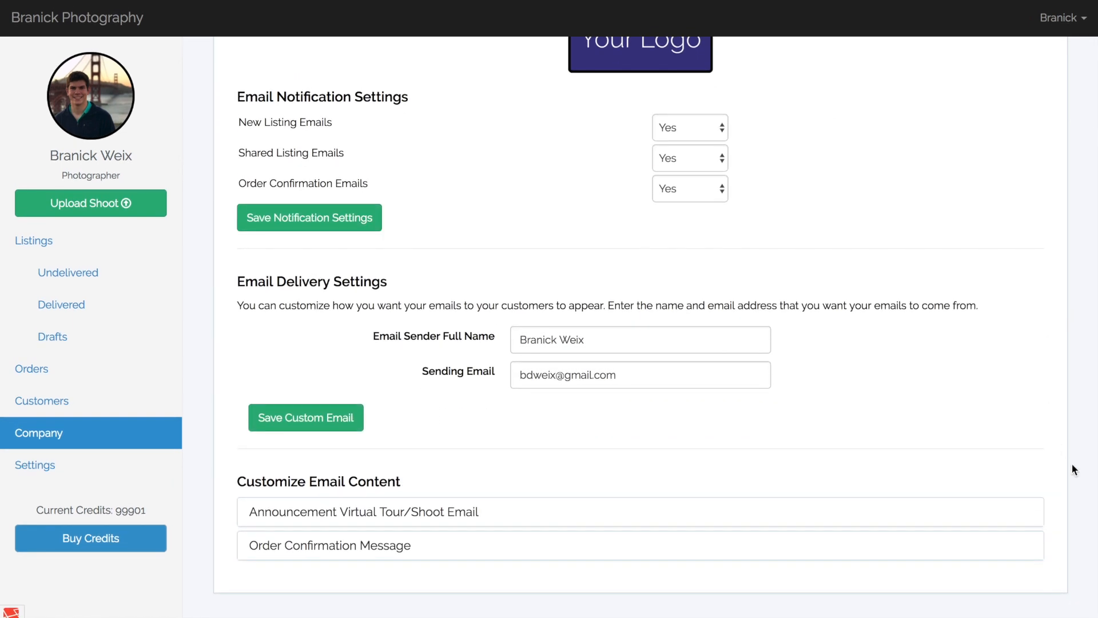
pyautogui.click(407, 546)
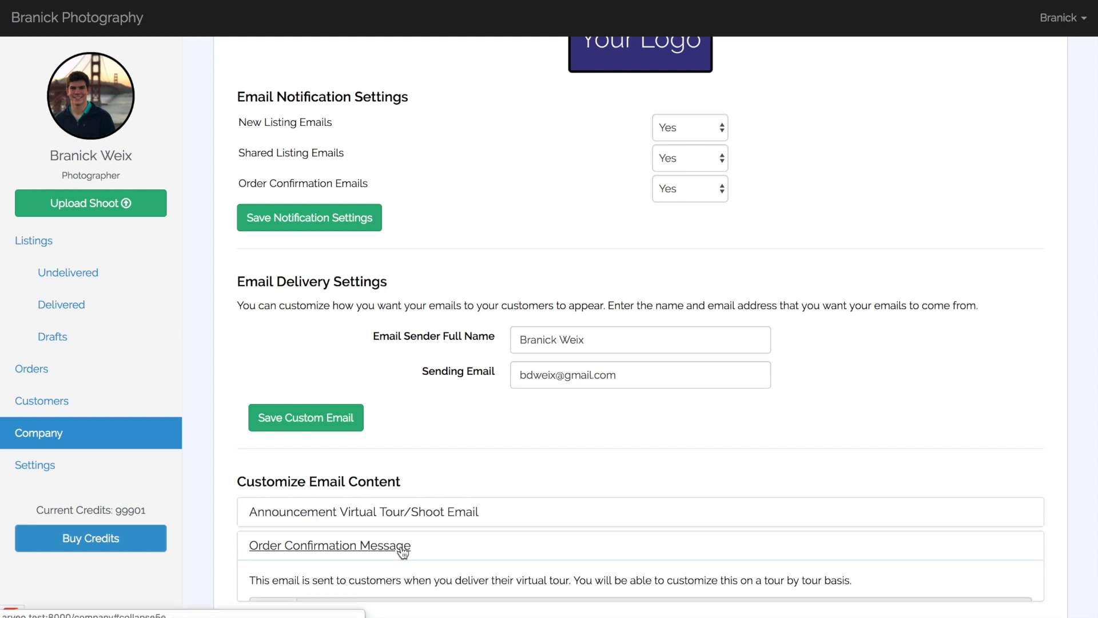
pyautogui.scroll(-4, 1067, 492)
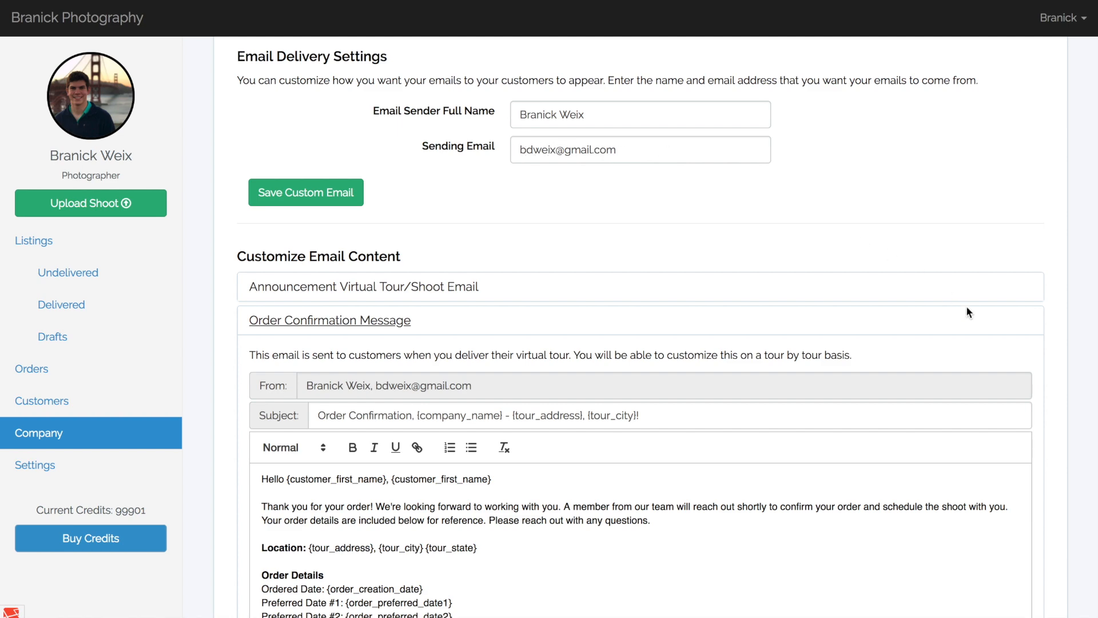
pyautogui.scroll(-4, 1048, 366)
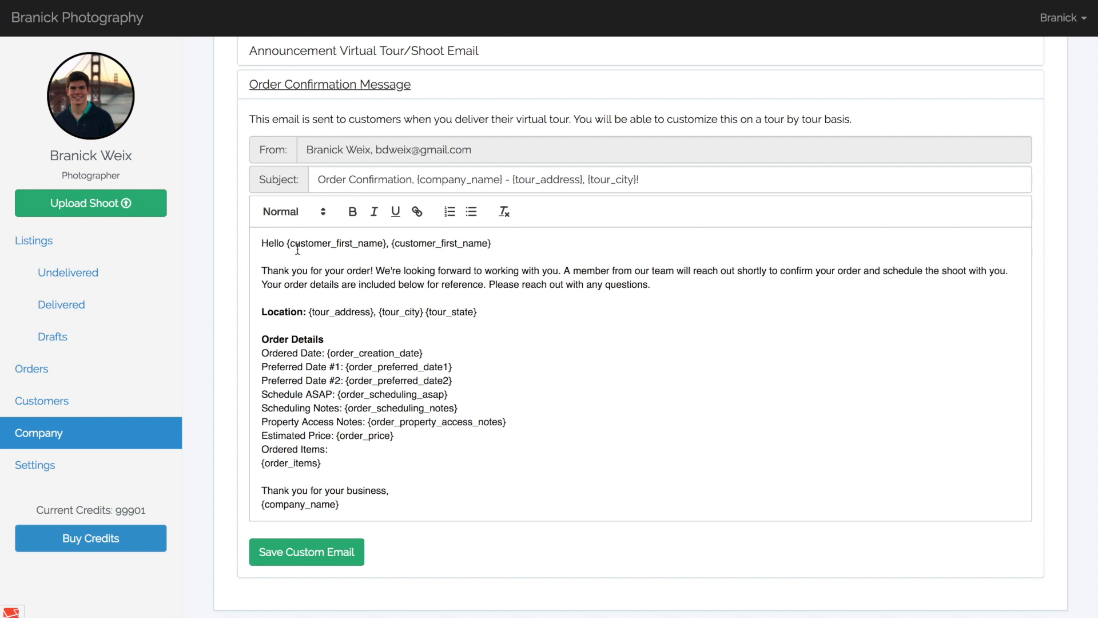
# In the greeting, remove the comma between the two {customer_first_name} placeholders, add one after the second, and collapse the template without saving.
pyautogui.click(390, 246)
pyautogui.press('BackSpace')
pyautogui.click(496, 245)
pyautogui.write(',')
pyautogui.scroll(-1, 558, 416)
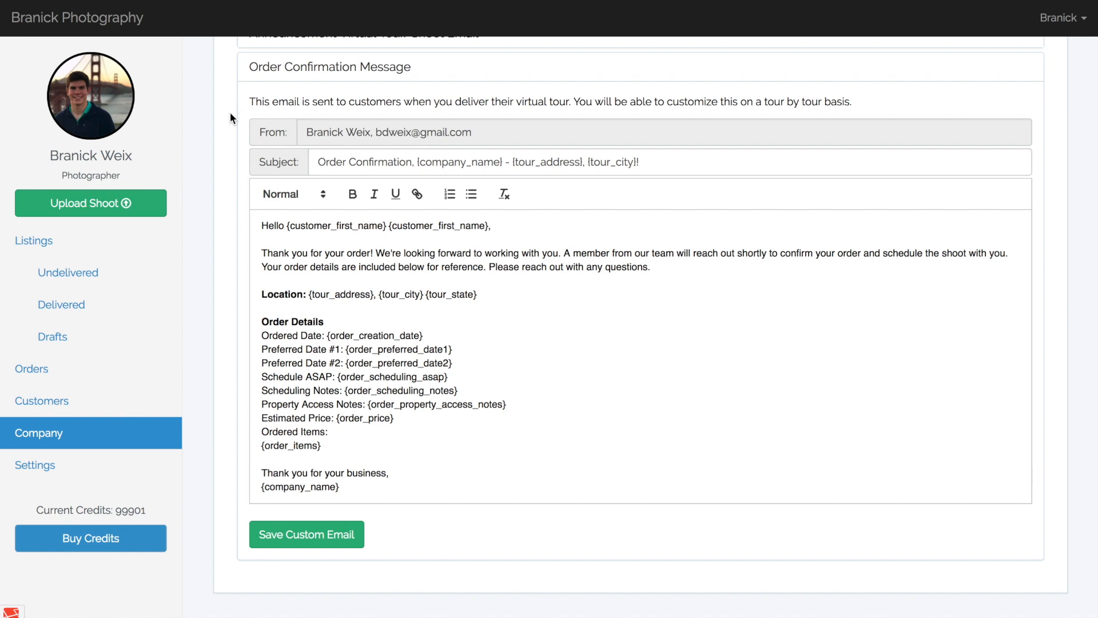
pyautogui.click(312, 67)
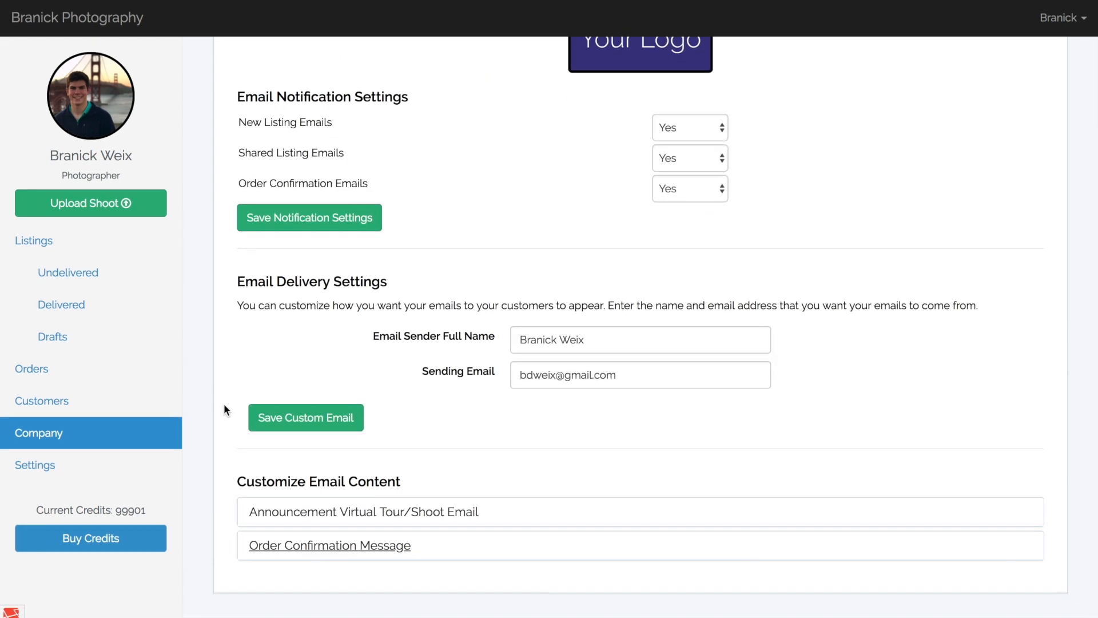
pyautogui.scroll(3, 226, 400)
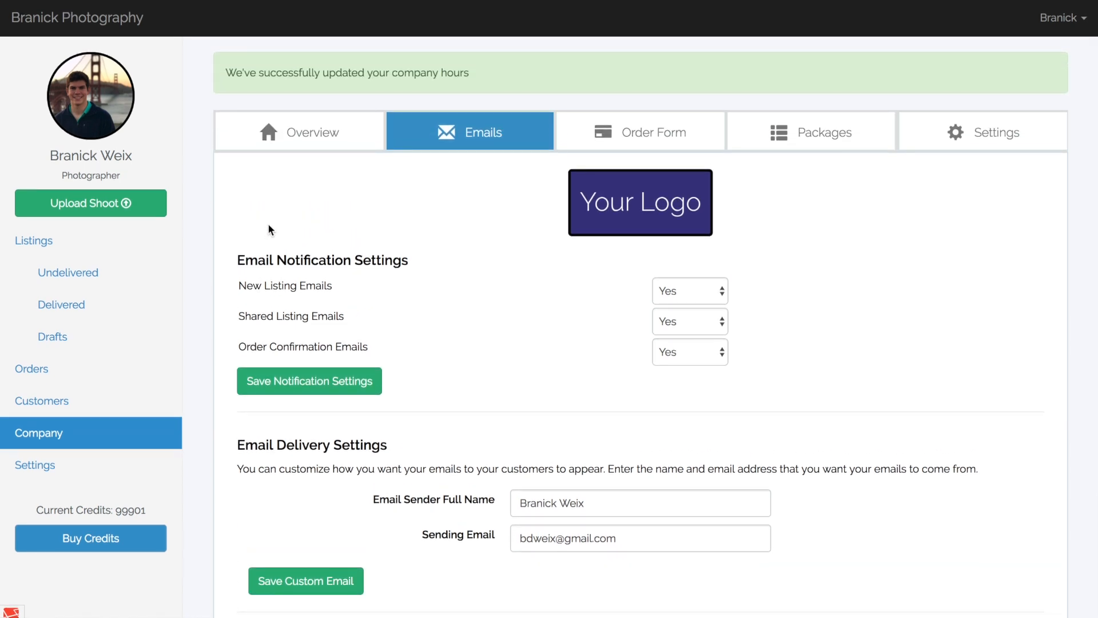
# Open the orders list and try sorting it by date ordered and by customer.
pyautogui.click(137, 379)
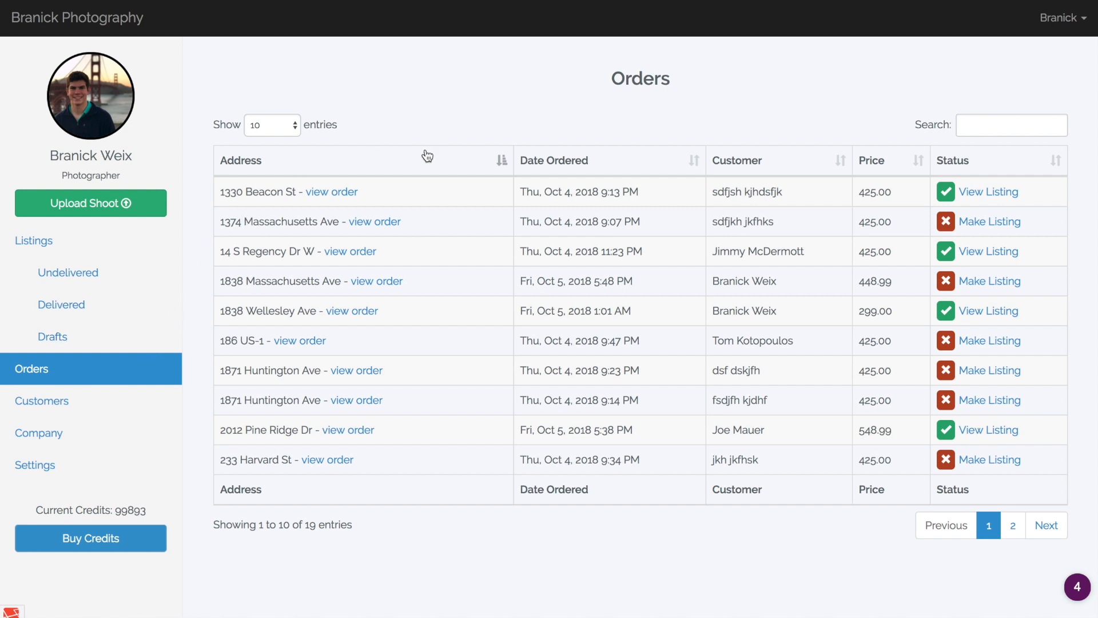
pyautogui.click(692, 162)
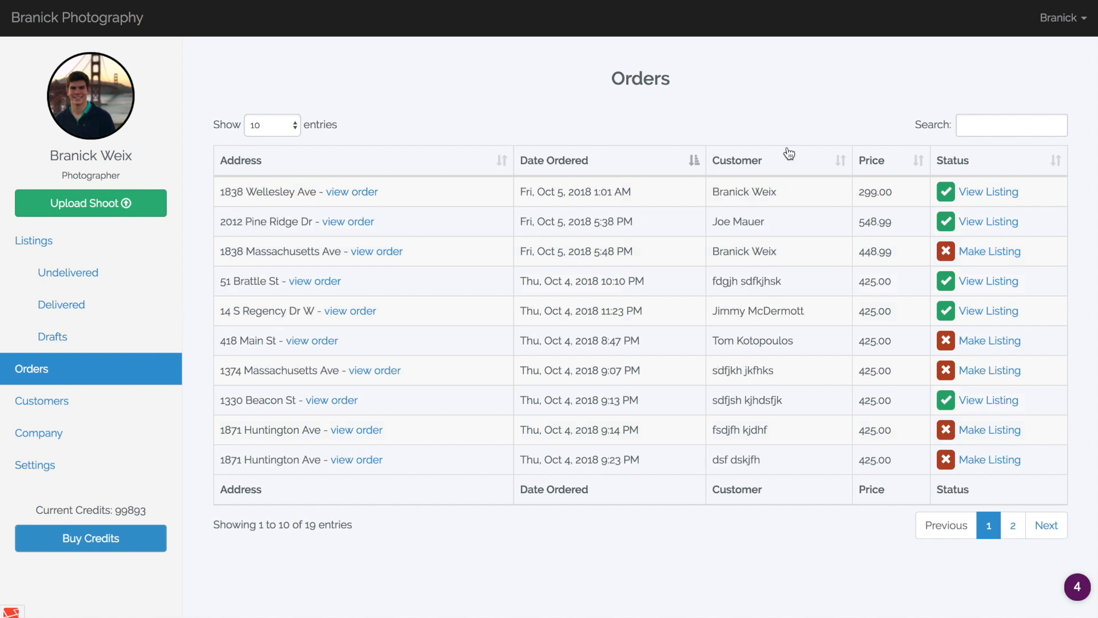
pyautogui.click(844, 162)
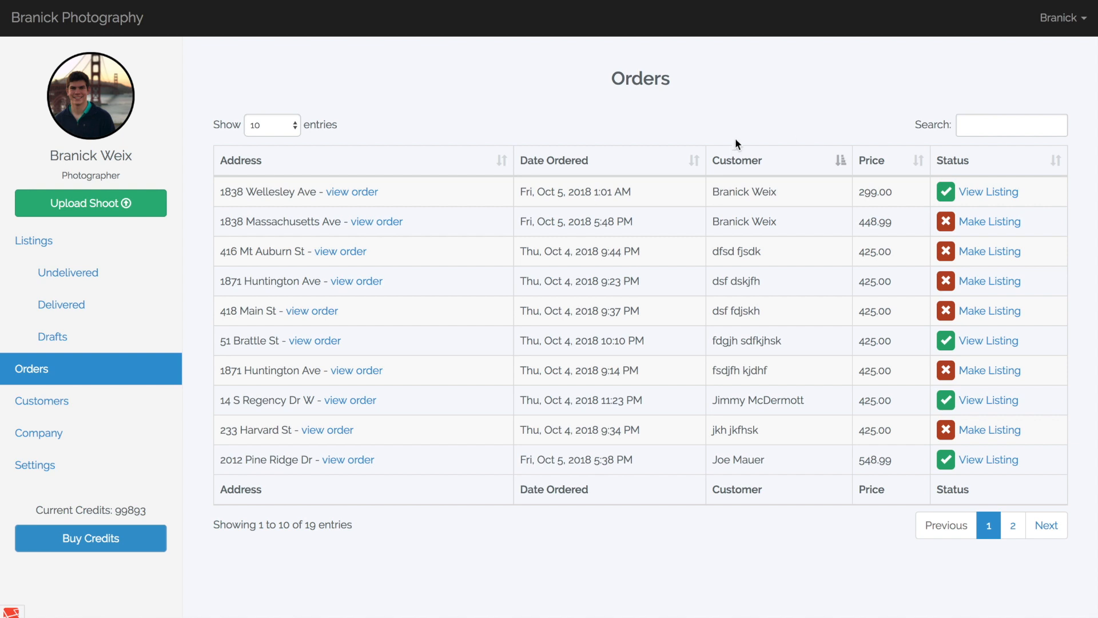
# Sort the orders by date ordered, examine the details of the $299.00 order, and close them.
pyautogui.click(698, 161)
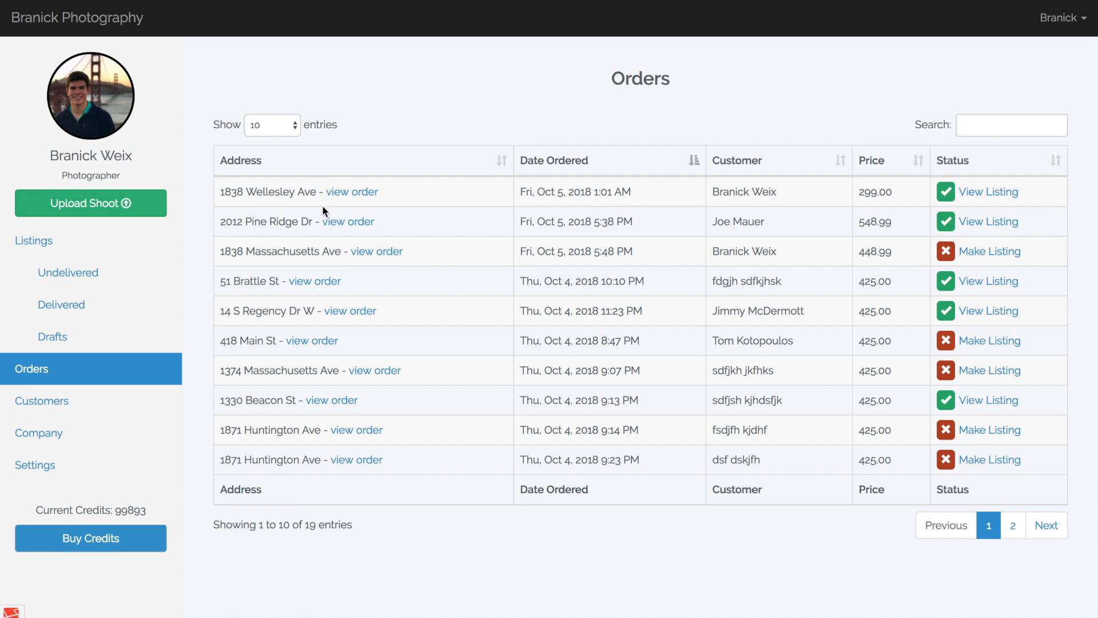
pyautogui.click(351, 193)
pyautogui.scroll(-1, 479, 284)
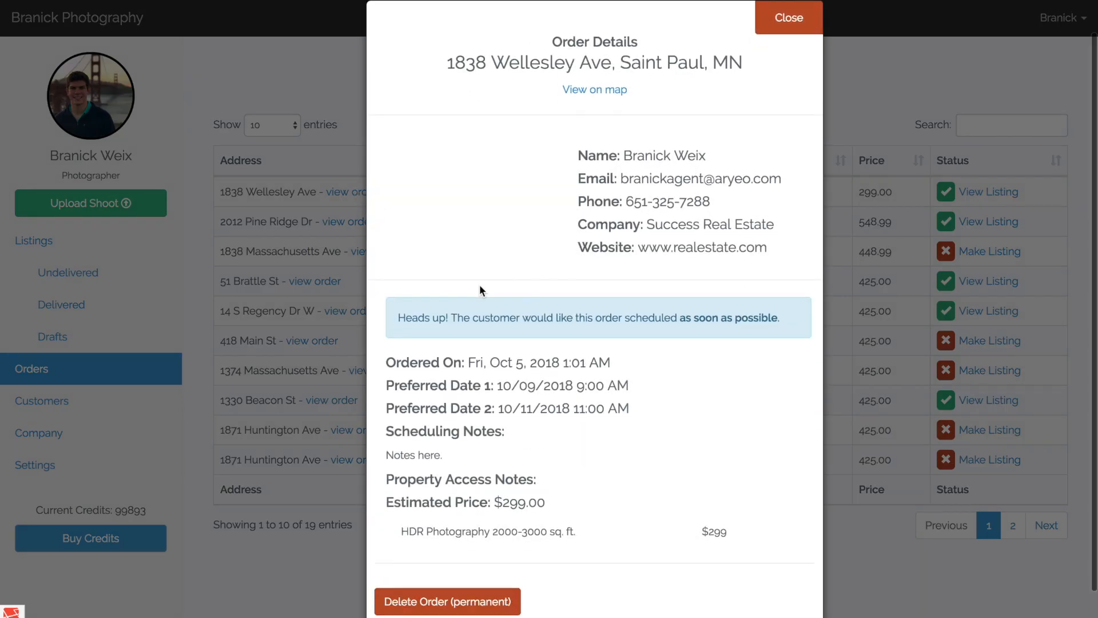
pyautogui.scroll(-1, 479, 283)
pyautogui.scroll(1, 479, 284)
pyautogui.scroll(-1, 479, 284)
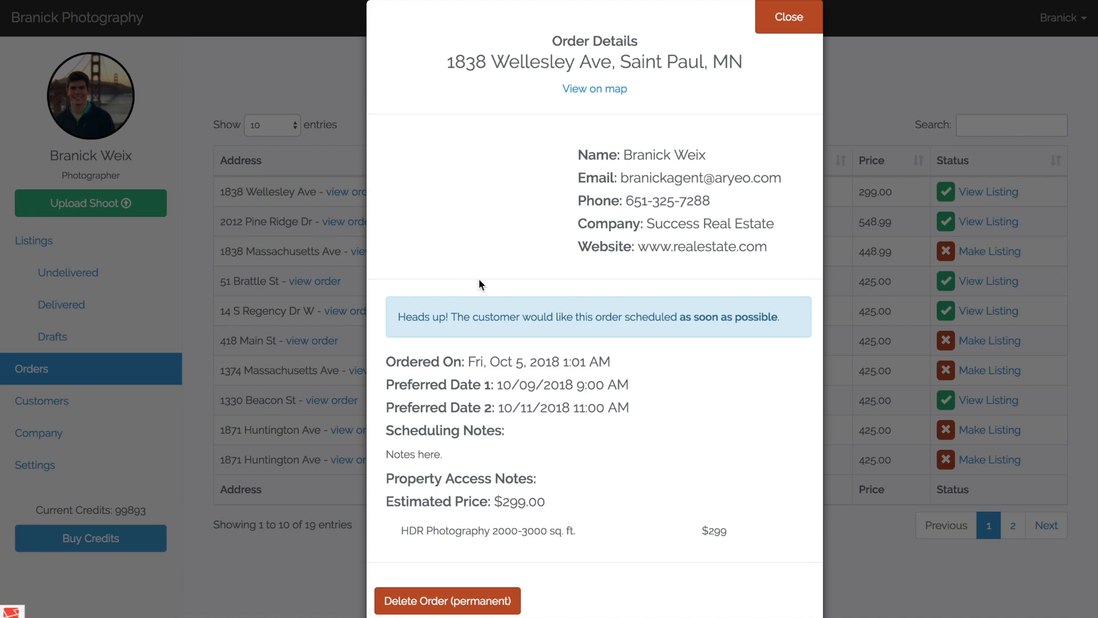
pyautogui.scroll(-1, 479, 279)
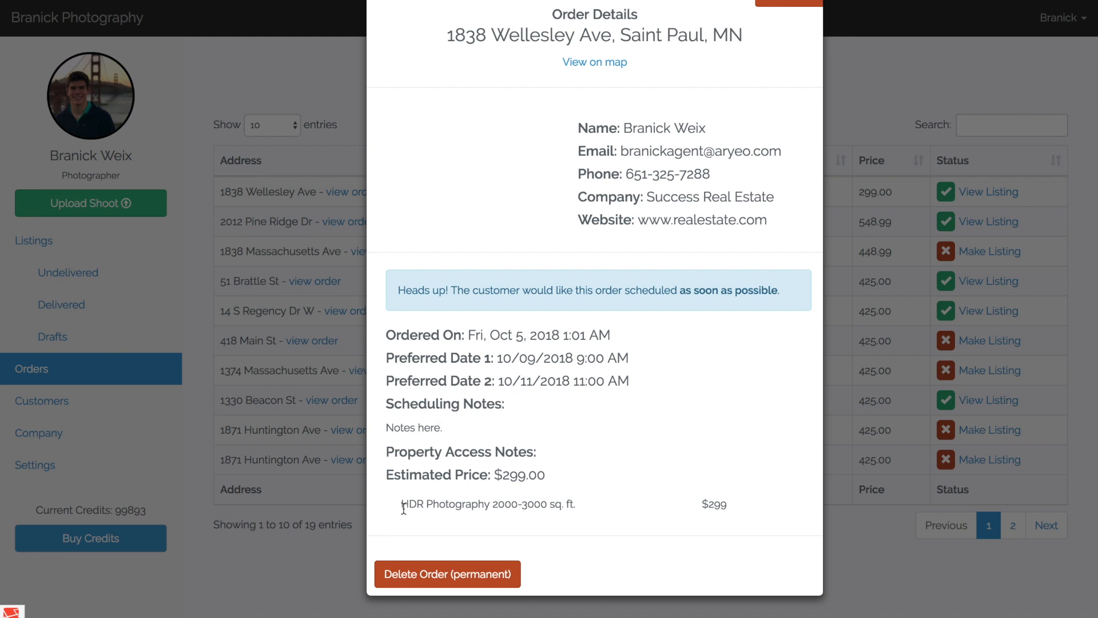
pyautogui.scroll(2, 554, 476)
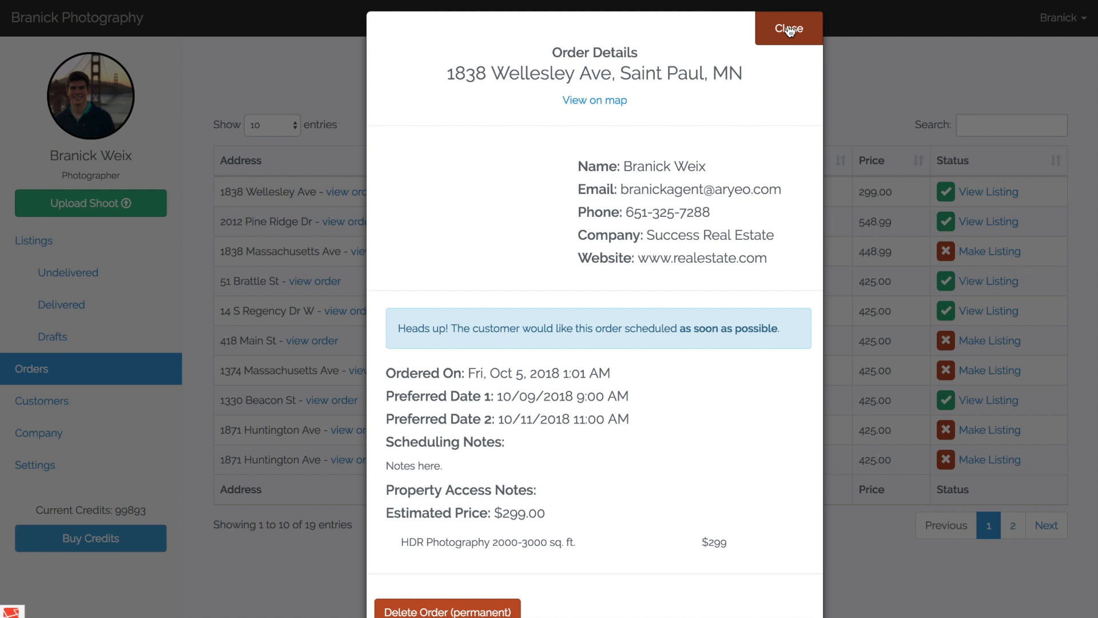
pyautogui.click(790, 29)
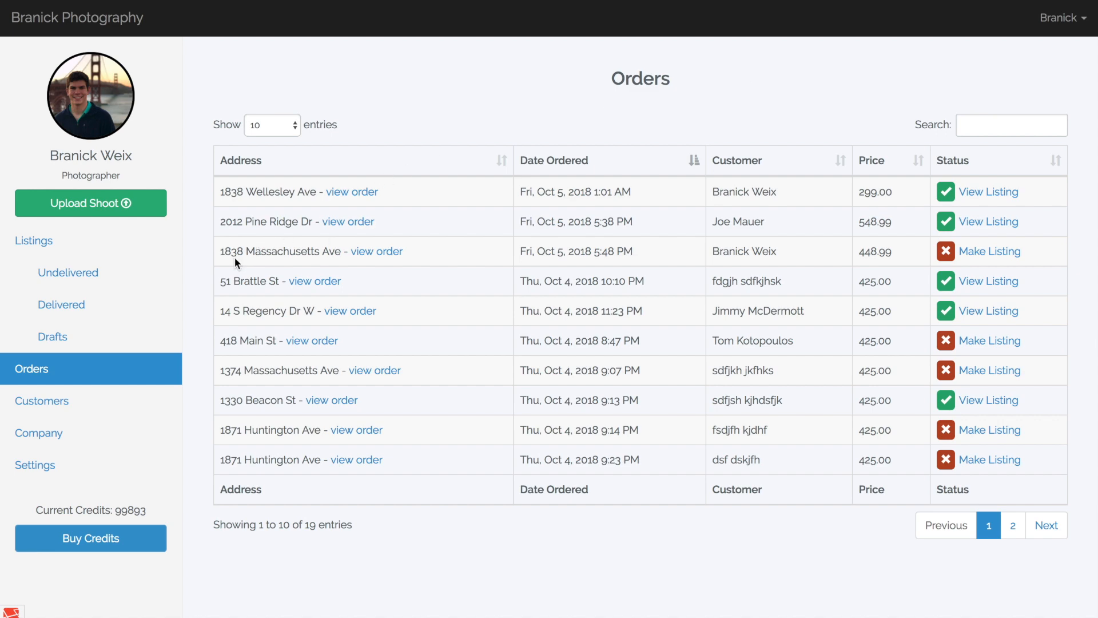
# Open the details of the $448.99 order, check its customer, scheduling and package information, and close them.
pyautogui.click(366, 252)
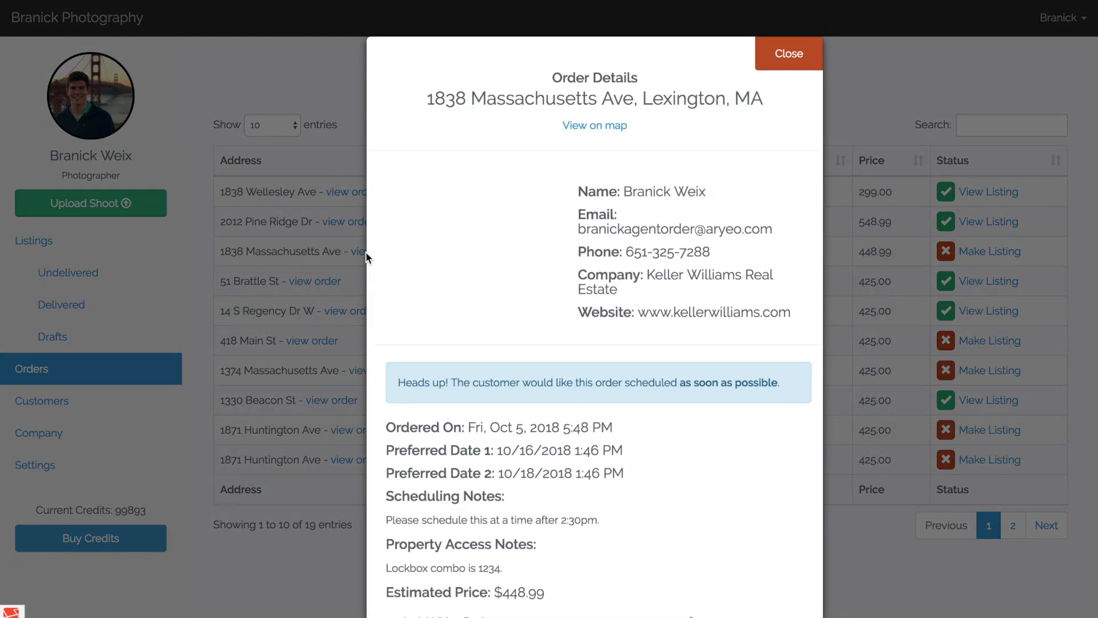
pyautogui.scroll(-3, 575, 320)
pyautogui.scroll(3, 575, 321)
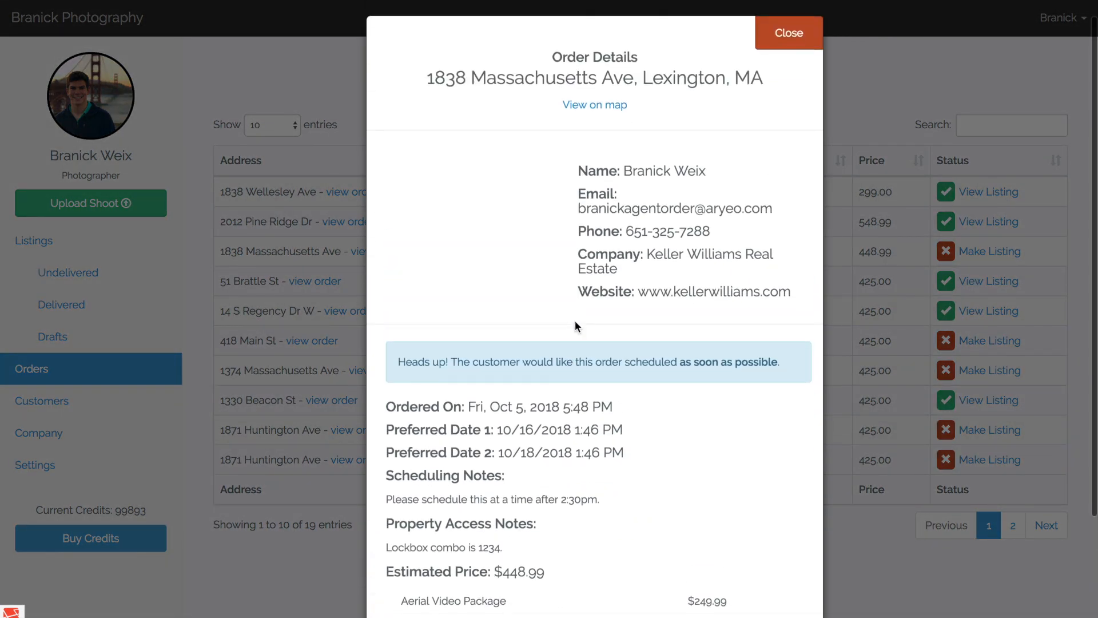
pyautogui.scroll(1, 623, 330)
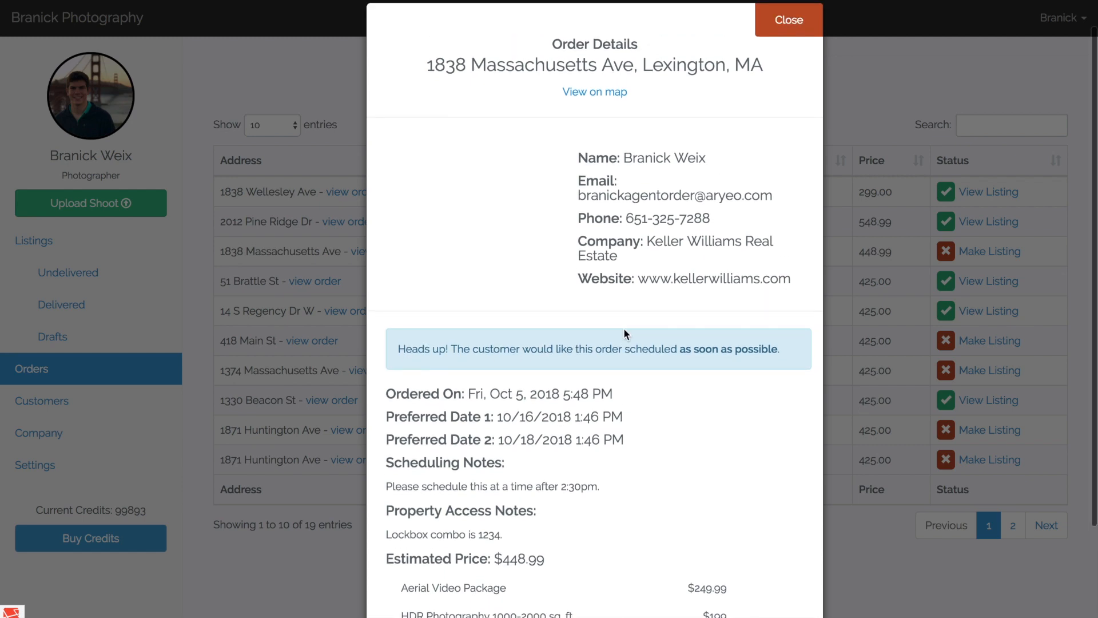
pyautogui.click(787, 17)
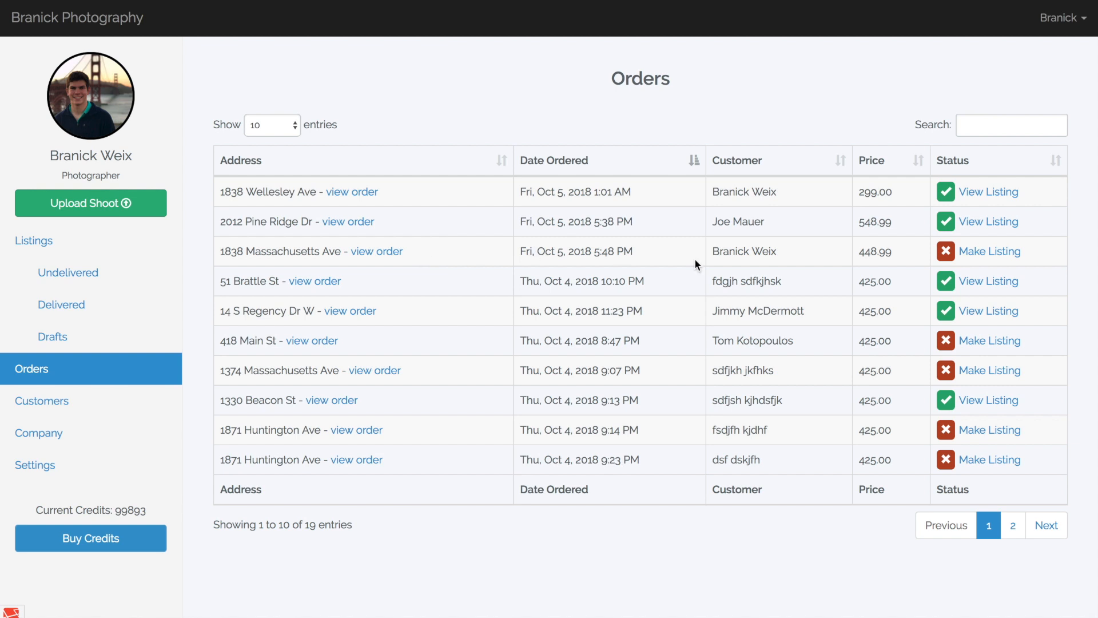
# Make a listing from the $448.99 order, skipping the images, choosing the Pacific theme and confirming the 8-credit payment.
pyautogui.click(966, 259)
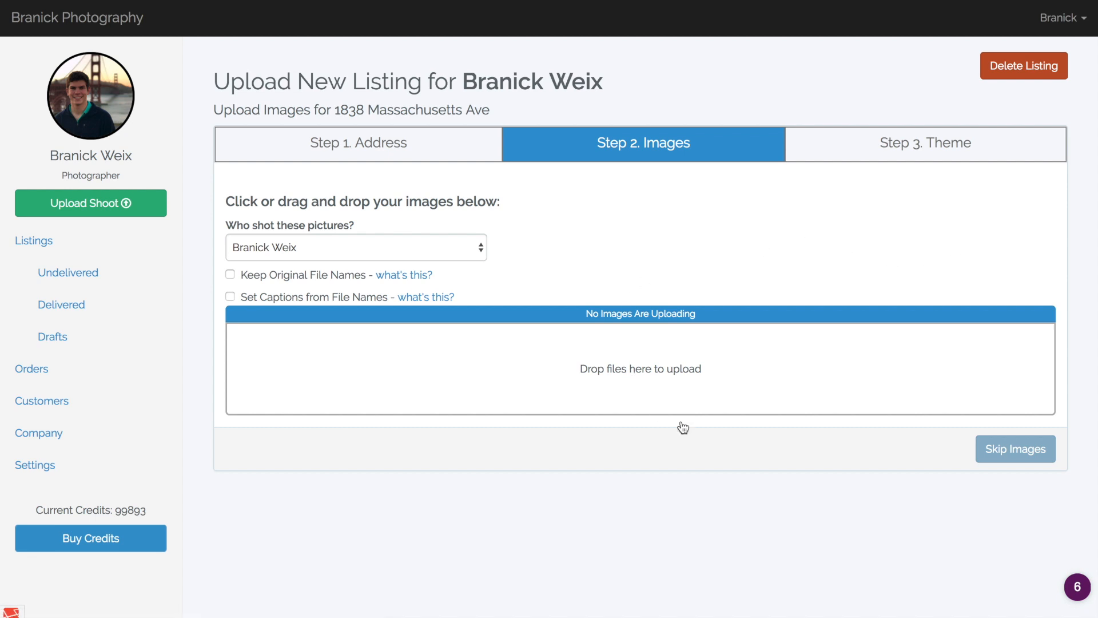
pyautogui.click(999, 452)
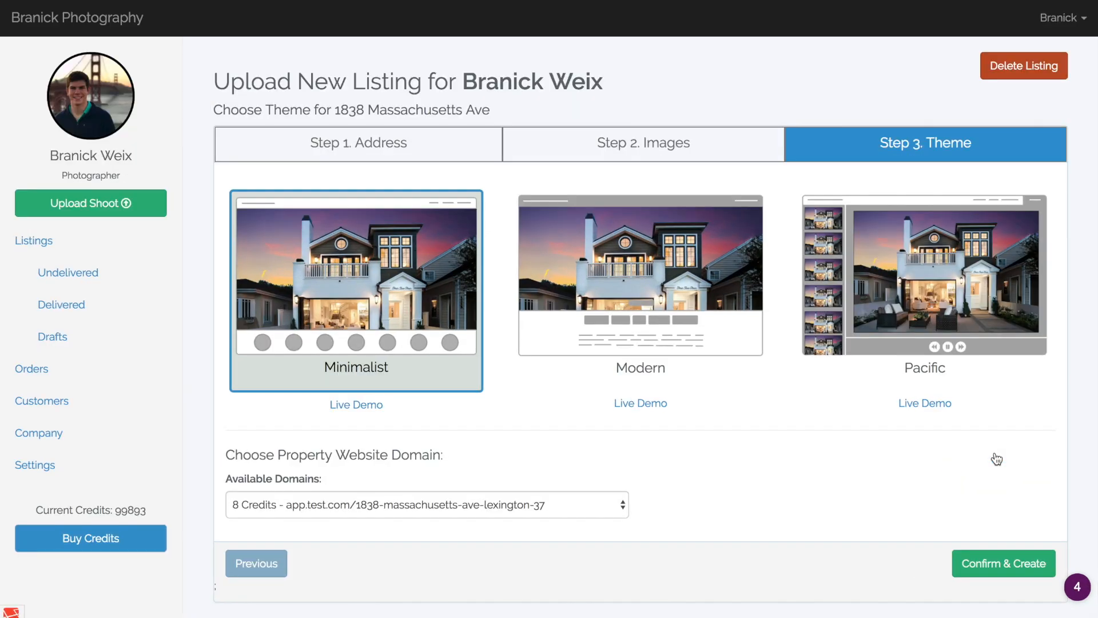
pyautogui.click(888, 318)
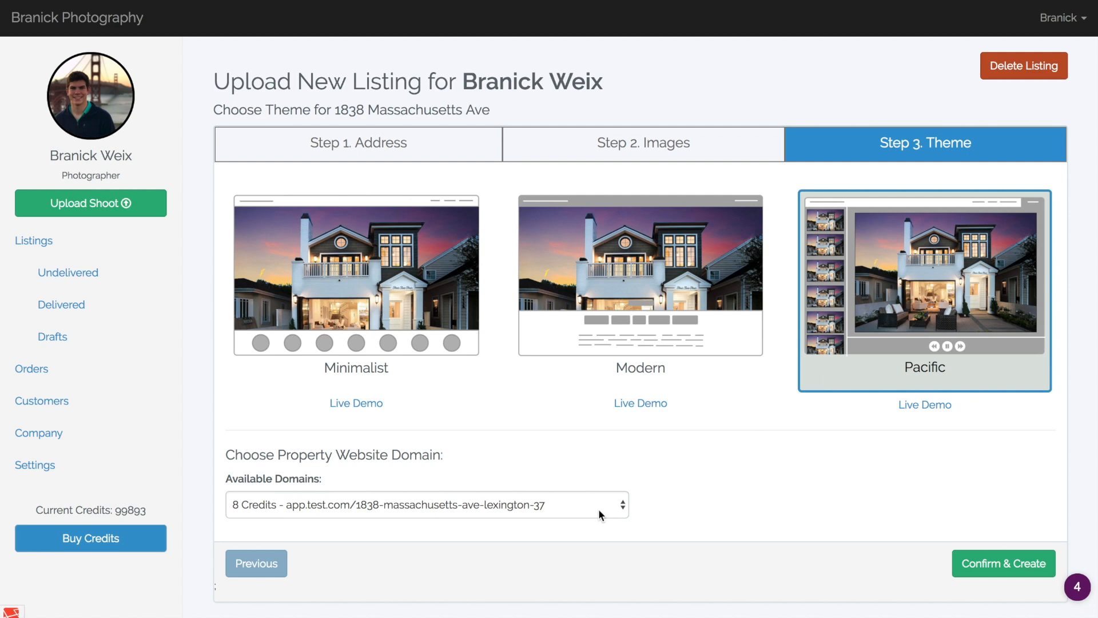
pyautogui.click(1004, 563)
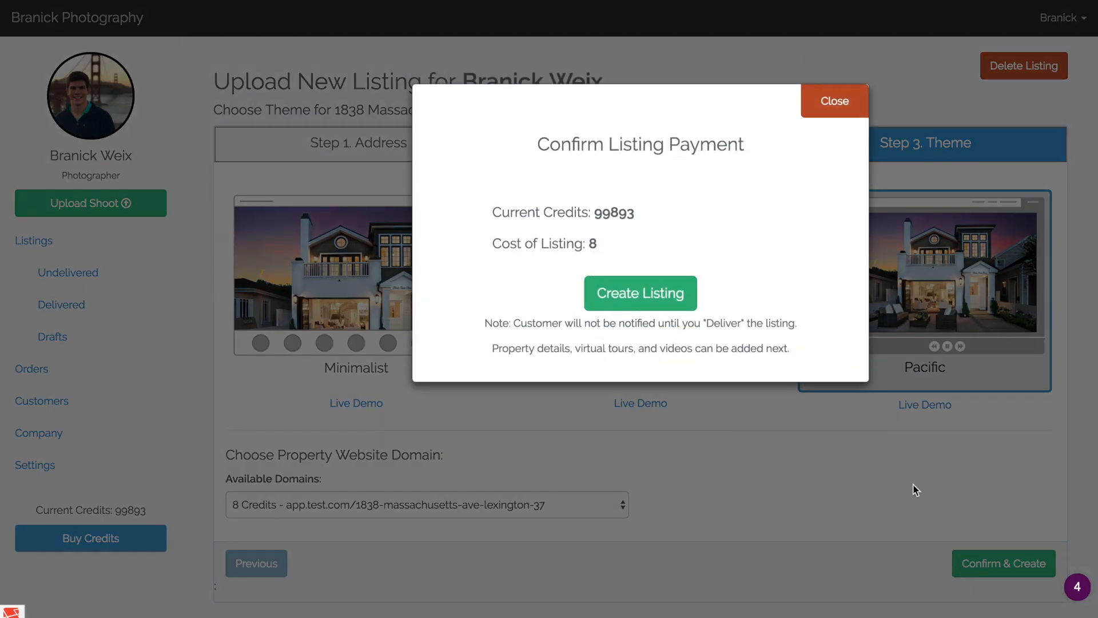
pyautogui.click(648, 303)
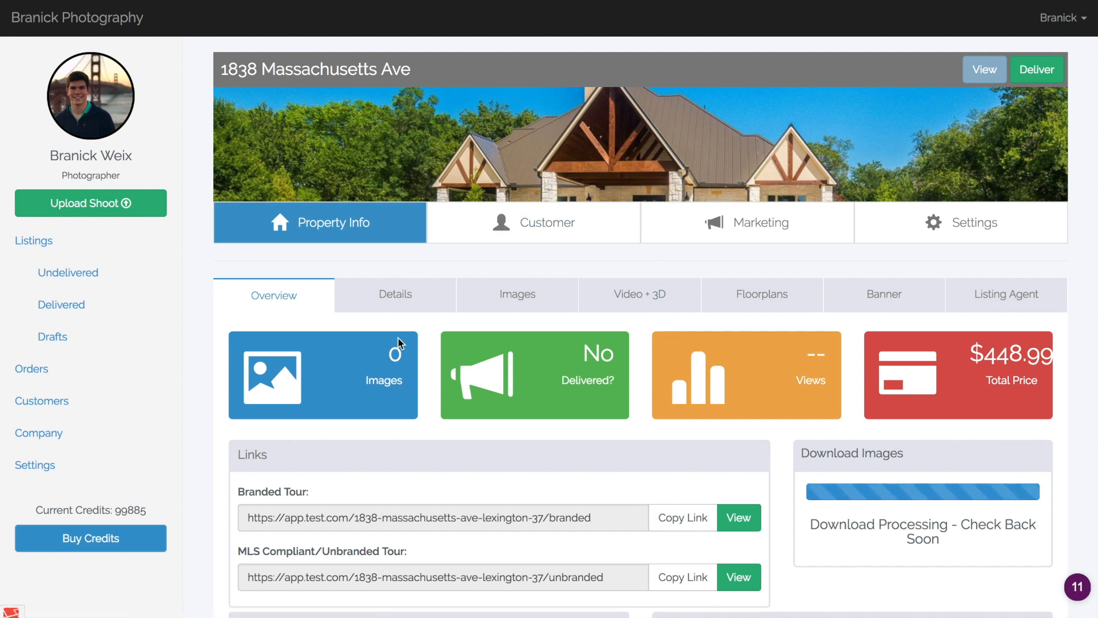
# Return to the orders list and review the full details of the $448.99 order, down to its delete option.
pyautogui.click(138, 373)
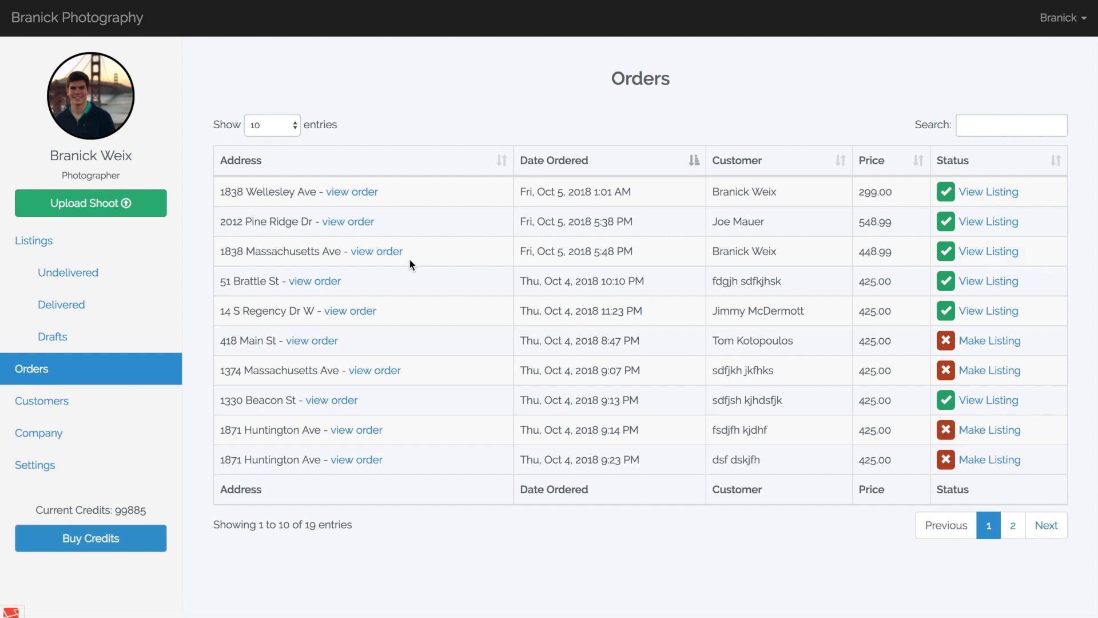
pyautogui.click(386, 253)
pyautogui.scroll(-3, 444, 411)
pyautogui.scroll(3, 444, 411)
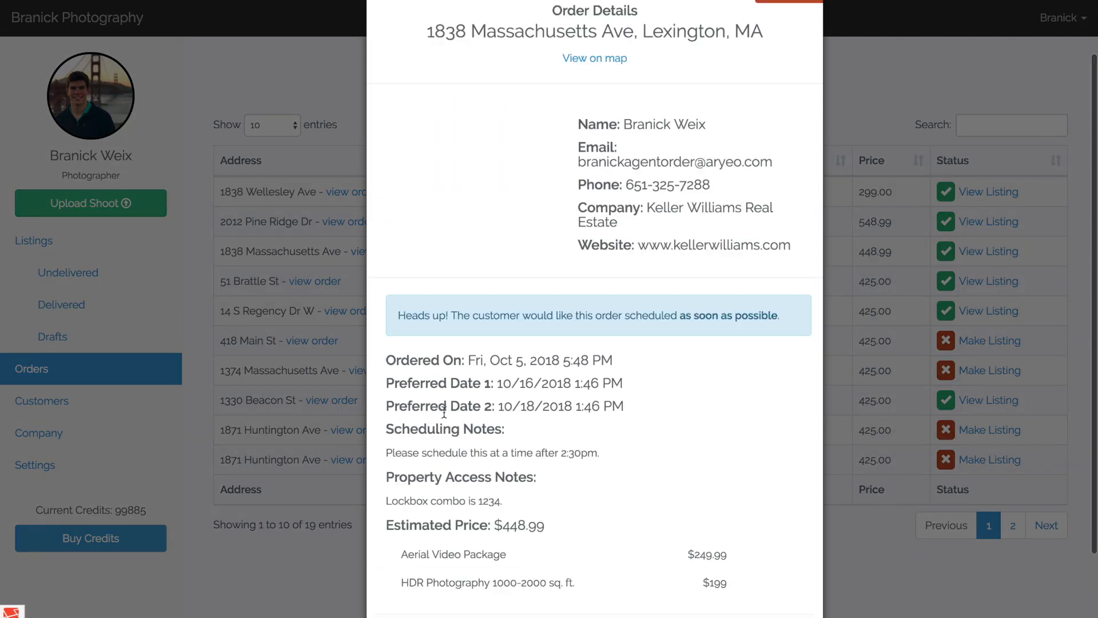
pyautogui.scroll(-3, 444, 410)
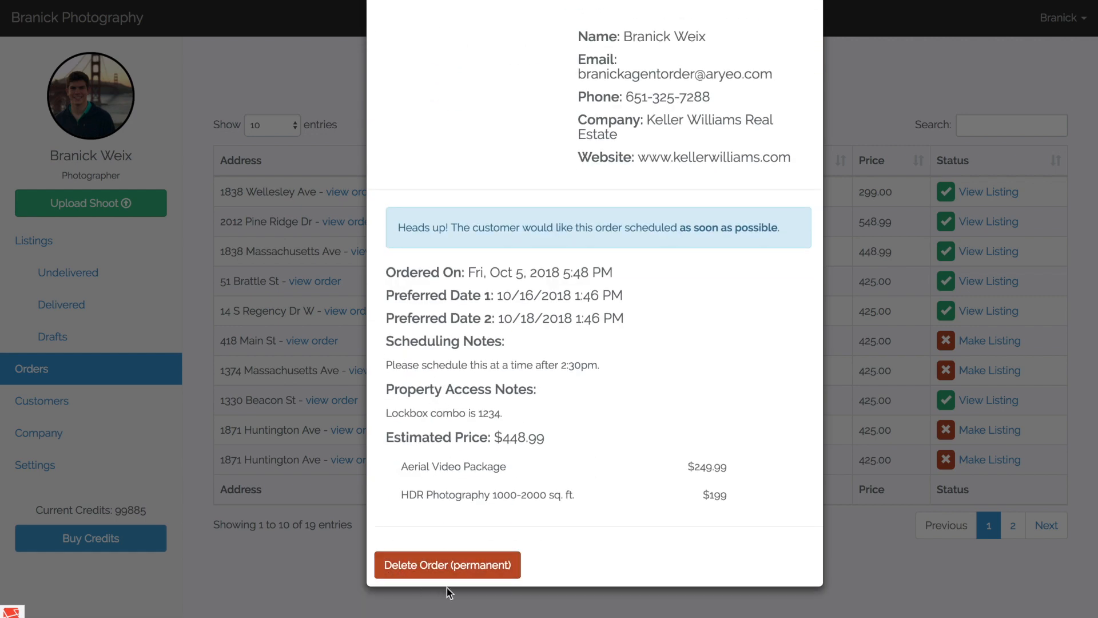
pyautogui.scroll(1, 536, 530)
pyautogui.scroll(1, 535, 527)
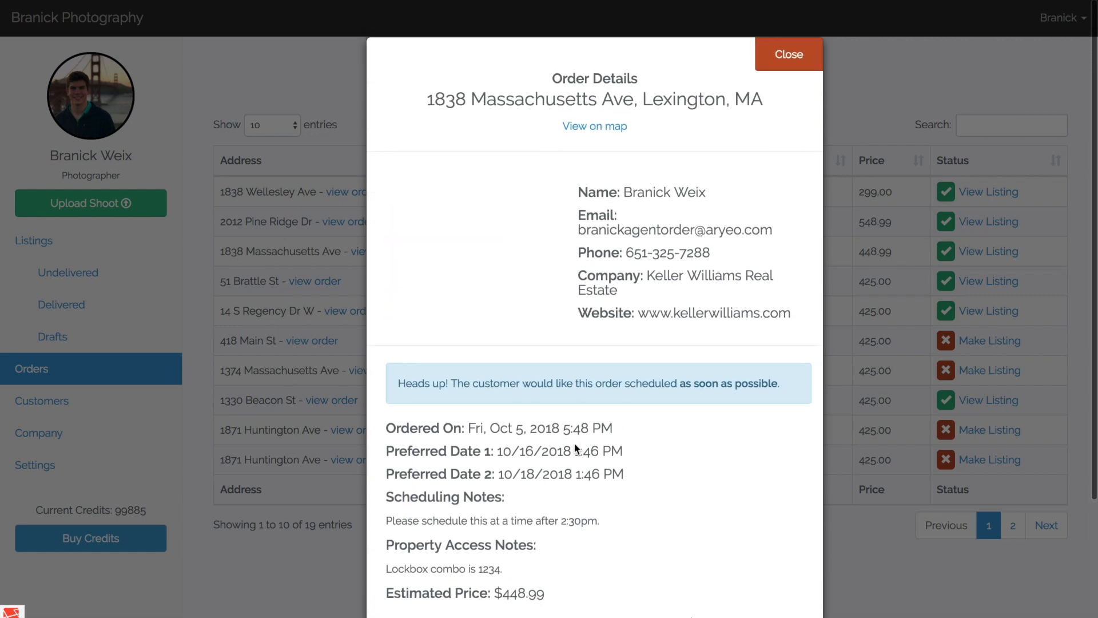
pyautogui.click(791, 61)
# Open the listing made from the $448.99 order and review its customer overview and order details.
pyautogui.click(1015, 255)
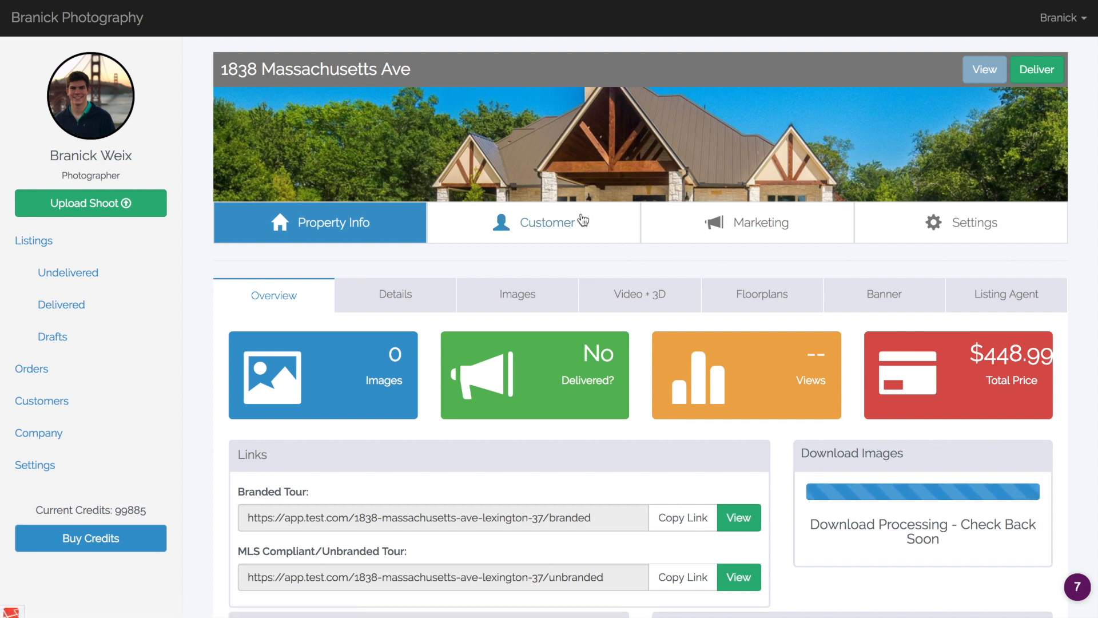
pyautogui.click(582, 220)
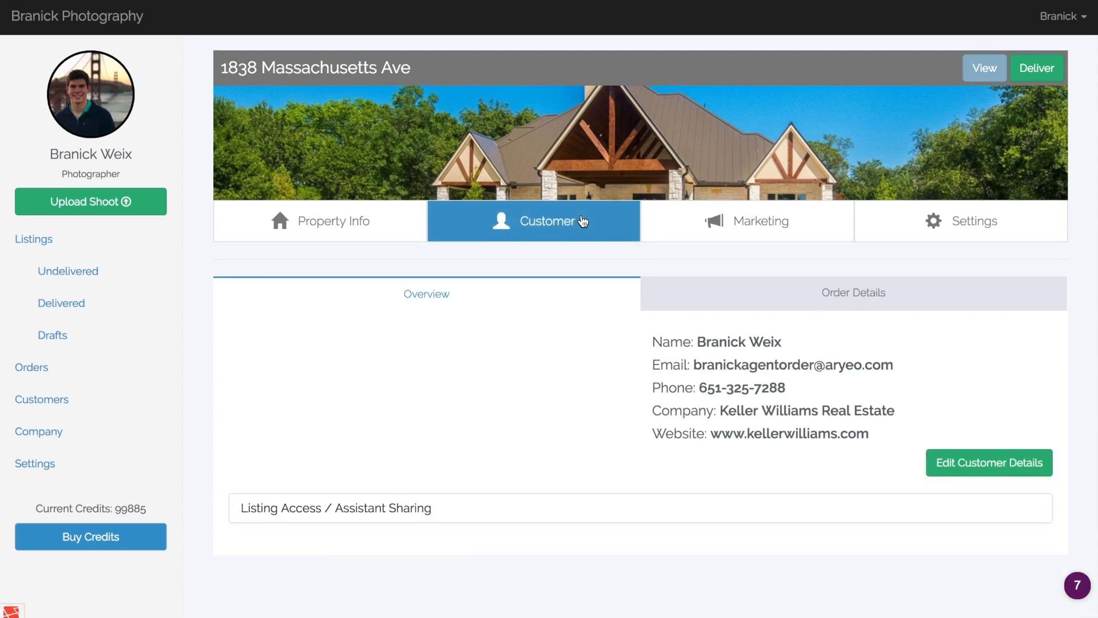
pyautogui.click(738, 303)
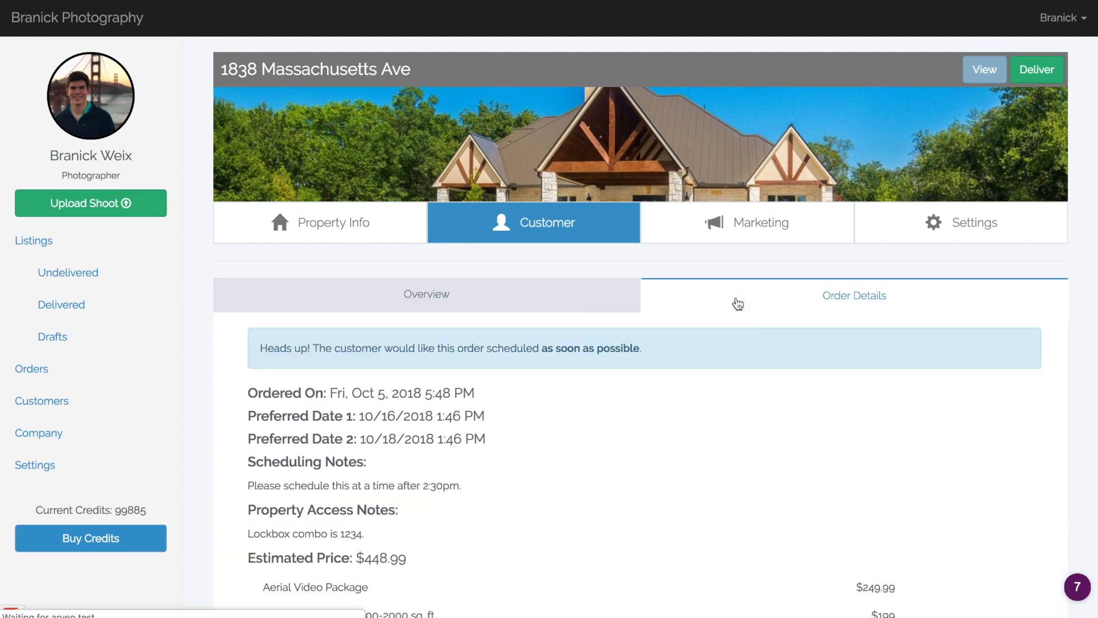
pyautogui.scroll(-1, 784, 397)
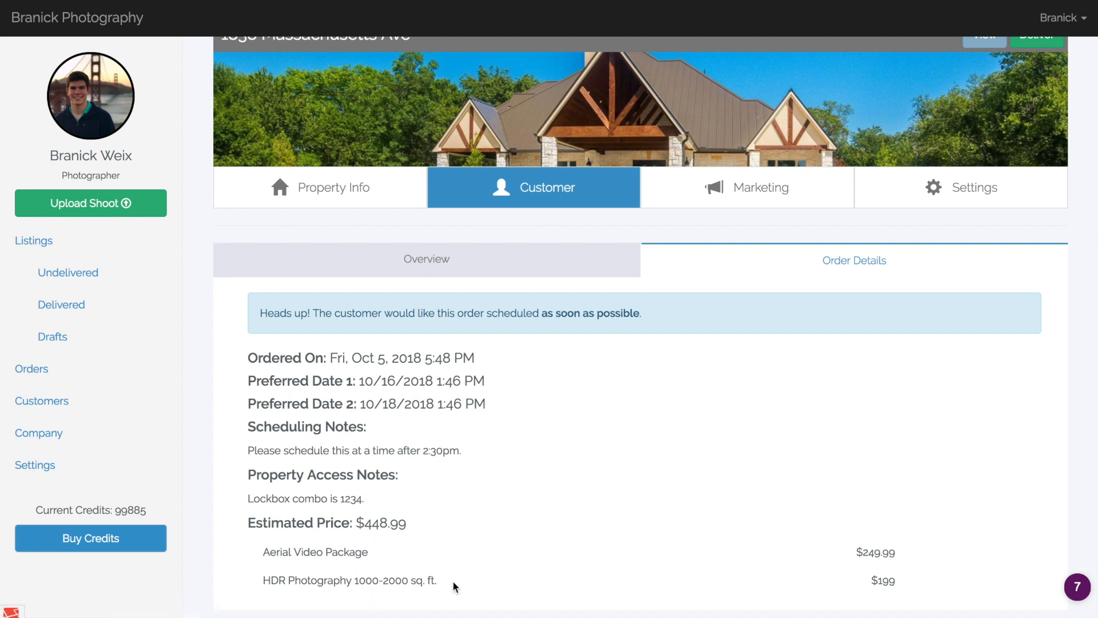
pyautogui.scroll(1, 455, 586)
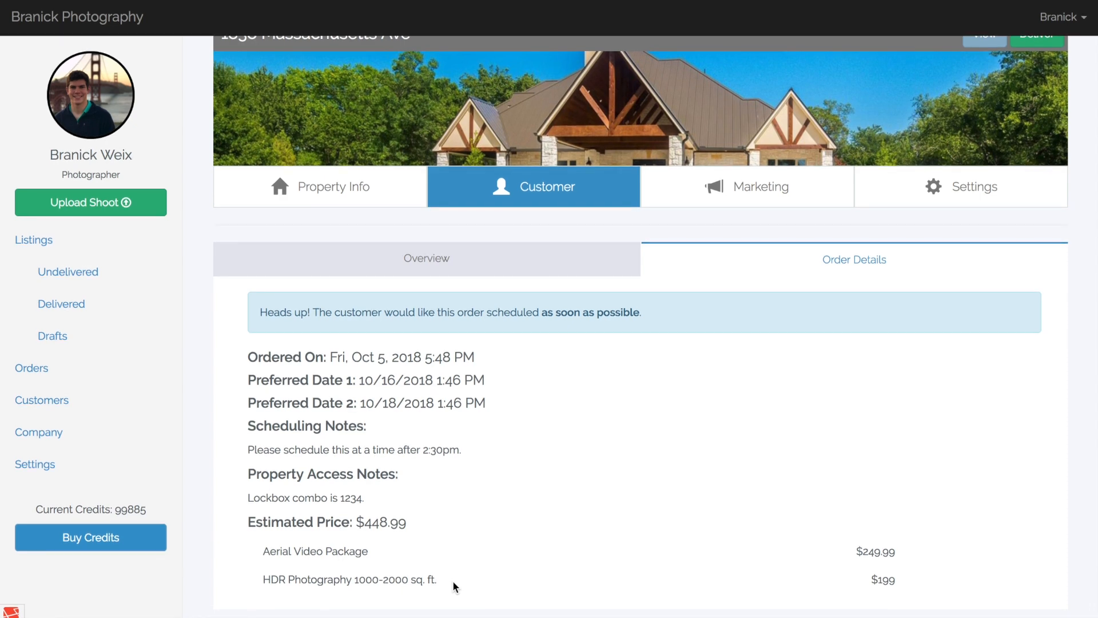
pyautogui.scroll(-1, 454, 578)
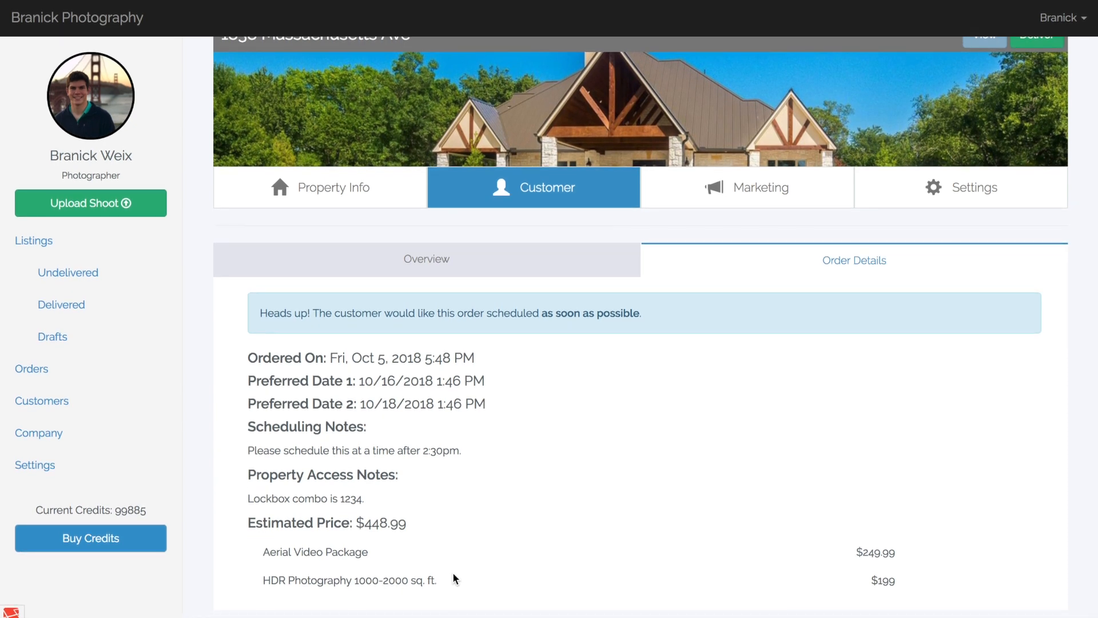
pyautogui.scroll(2, 502, 471)
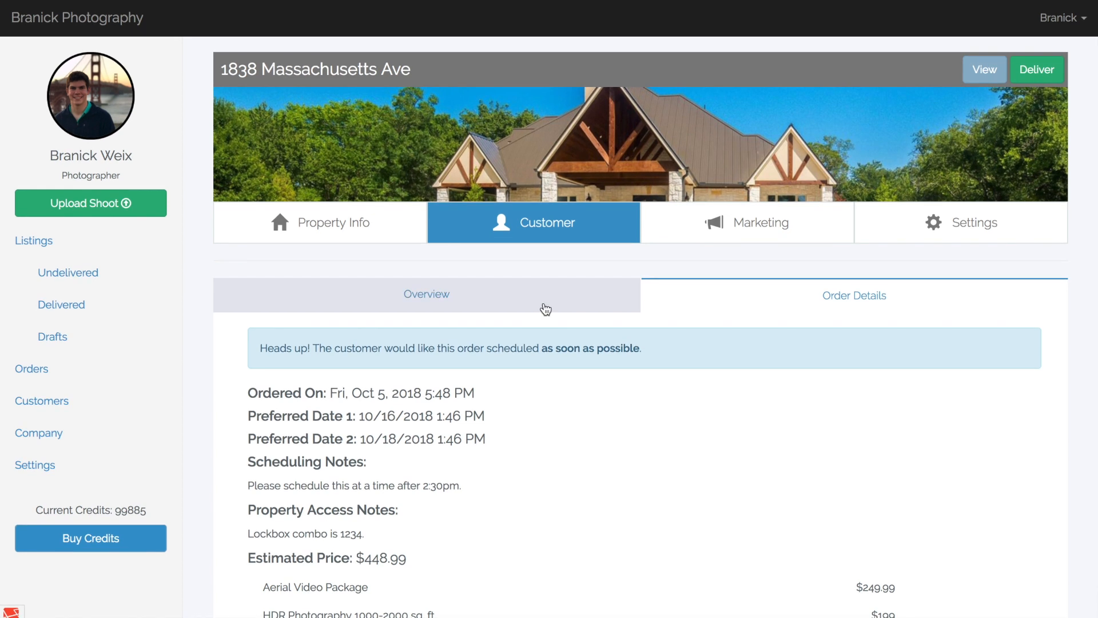
pyautogui.click(545, 309)
# Return to the listing's property info, preview the Announce Completed Shoot email, and close it without delivering the shoot.
pyautogui.click(372, 237)
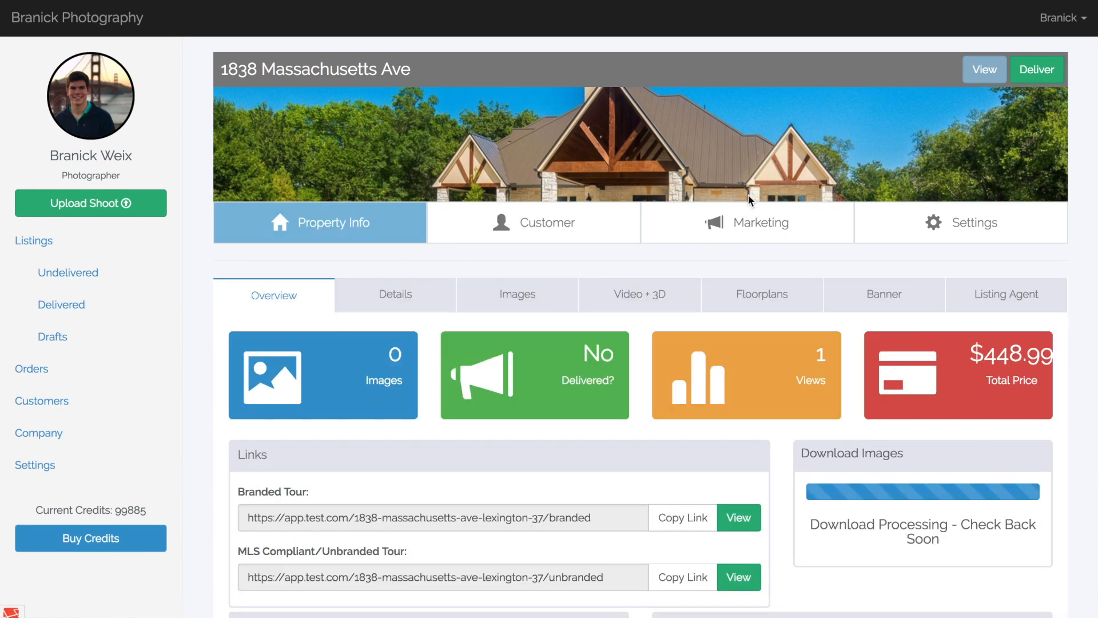
pyautogui.click(1025, 77)
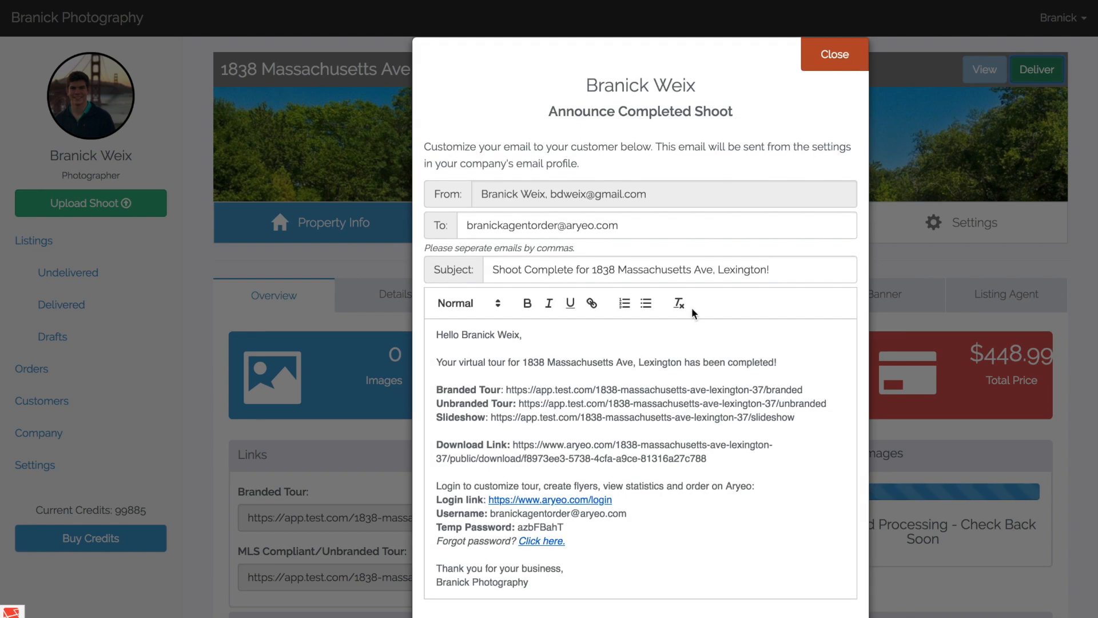
pyautogui.scroll(-3, 695, 316)
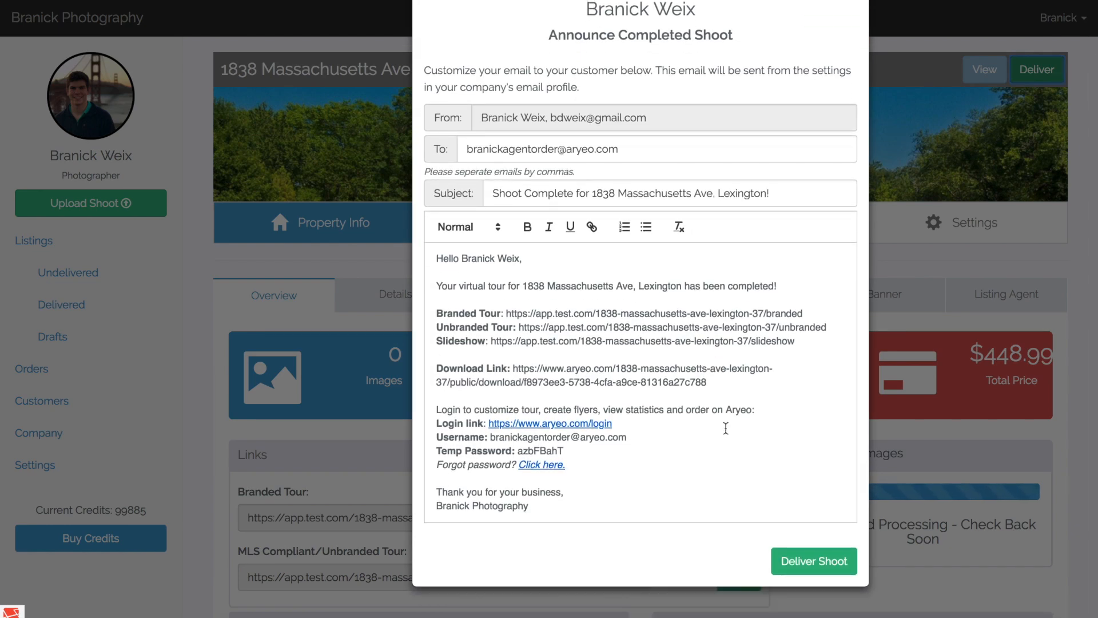
pyautogui.scroll(3, 755, 376)
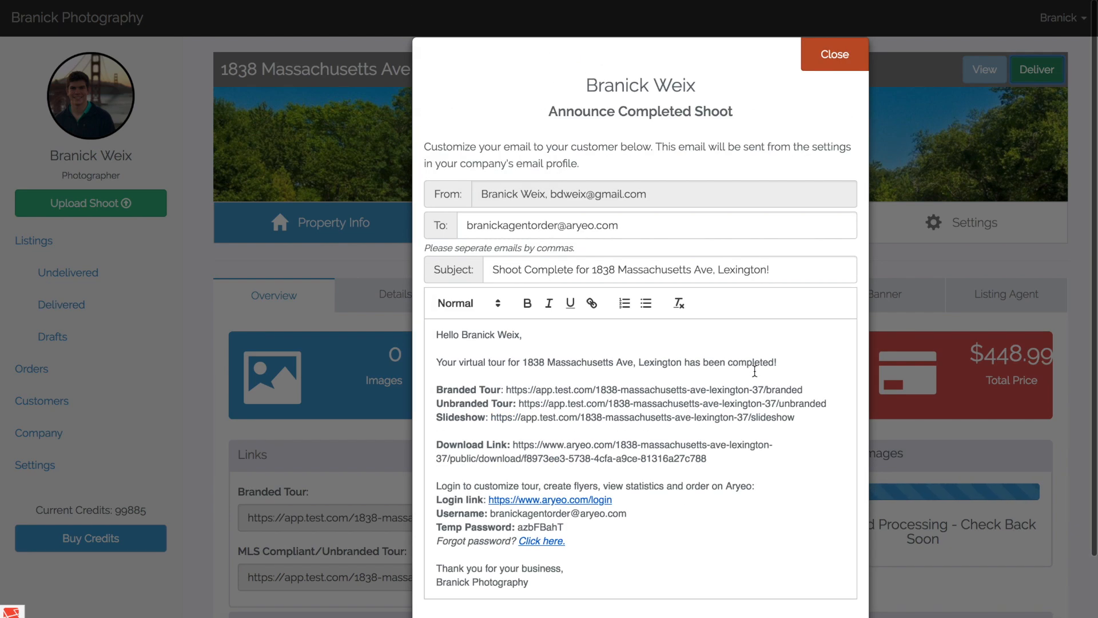
pyautogui.scroll(-3, 754, 376)
pyautogui.scroll(3, 756, 344)
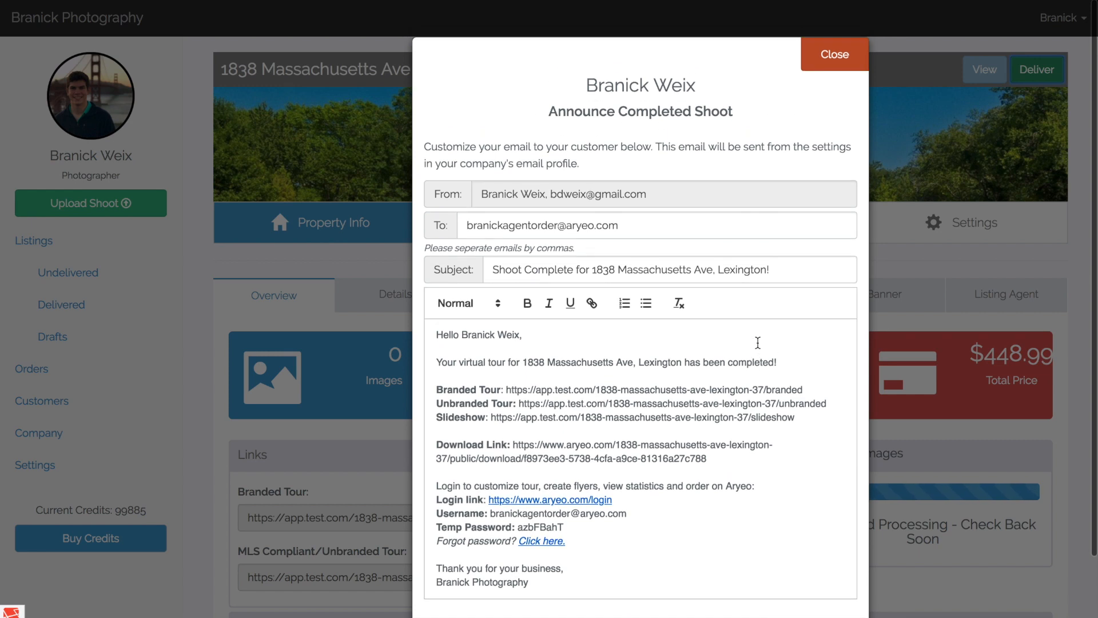
pyautogui.click(843, 67)
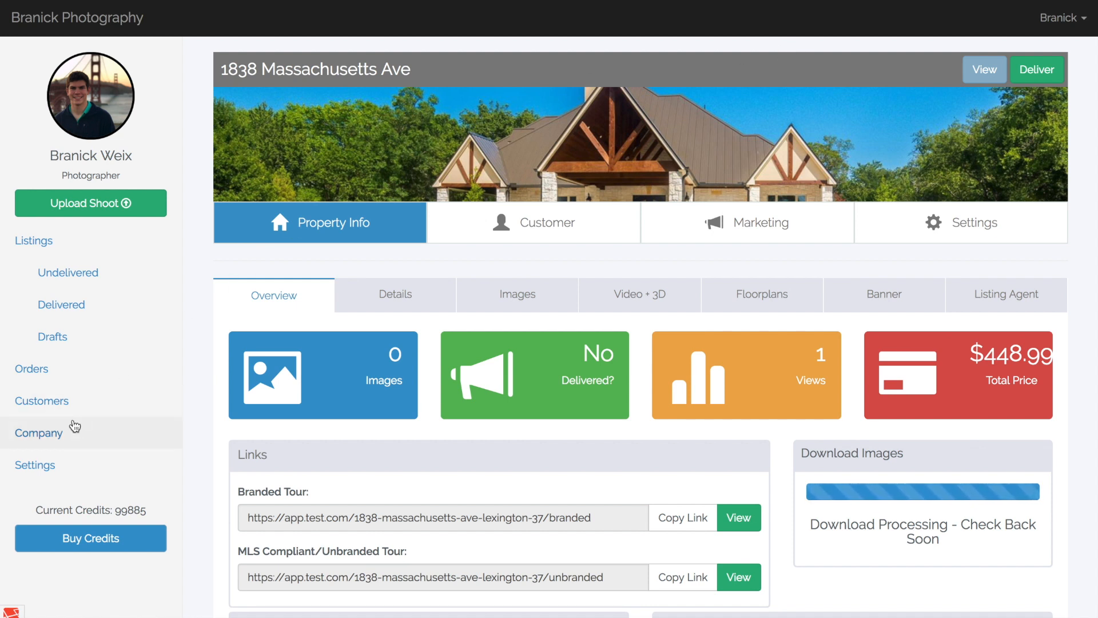
# Open the company's order form settings and examine the form link, iFrame code and live preview.
pyautogui.click(109, 434)
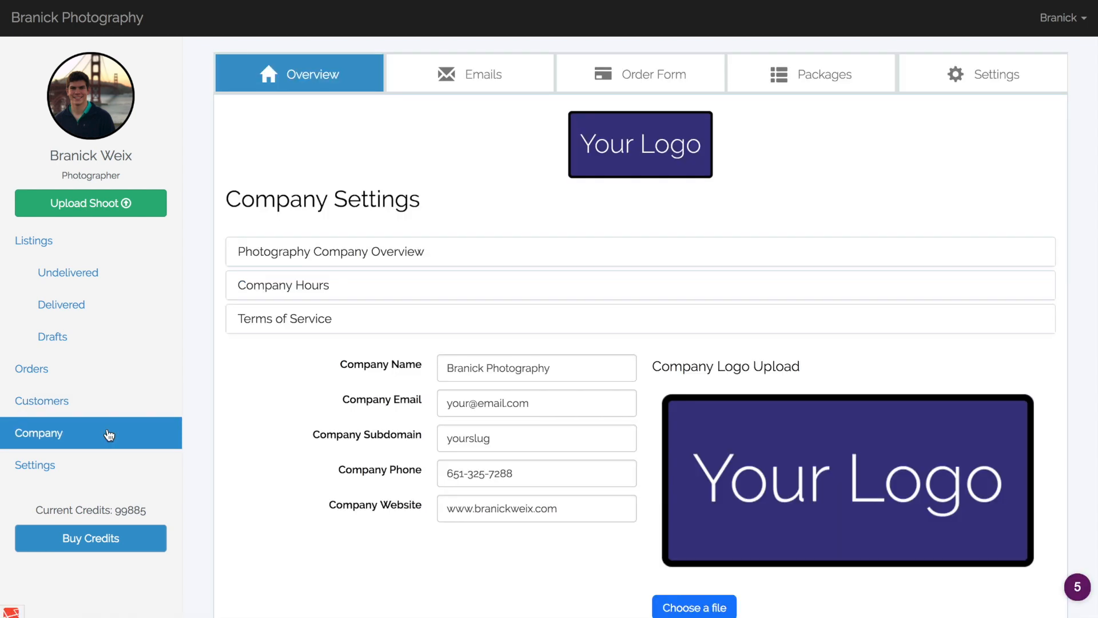
pyautogui.click(661, 82)
pyautogui.scroll(8, 1061, 196)
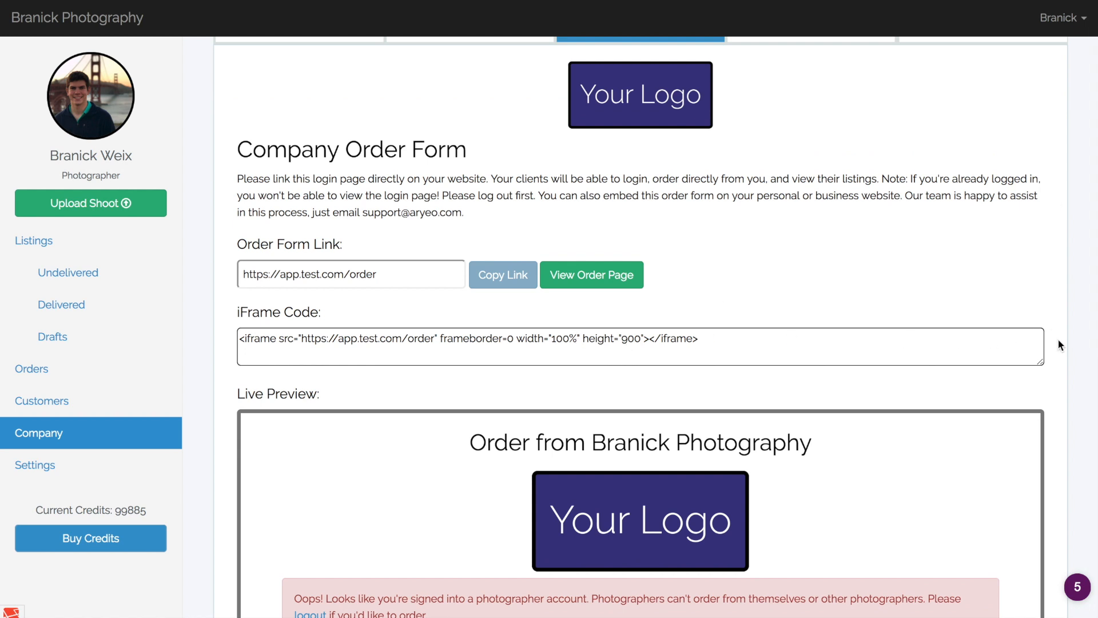
pyautogui.scroll(-5, 1058, 341)
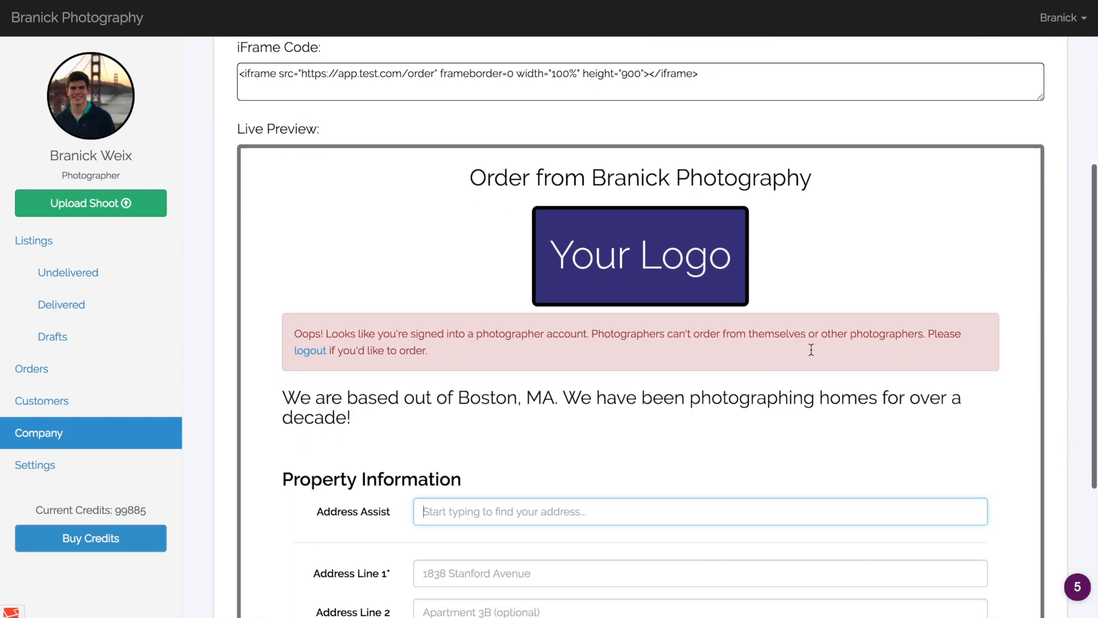
pyautogui.scroll(-8, 768, 375)
pyautogui.scroll(-3, 768, 374)
pyautogui.scroll(15, 768, 374)
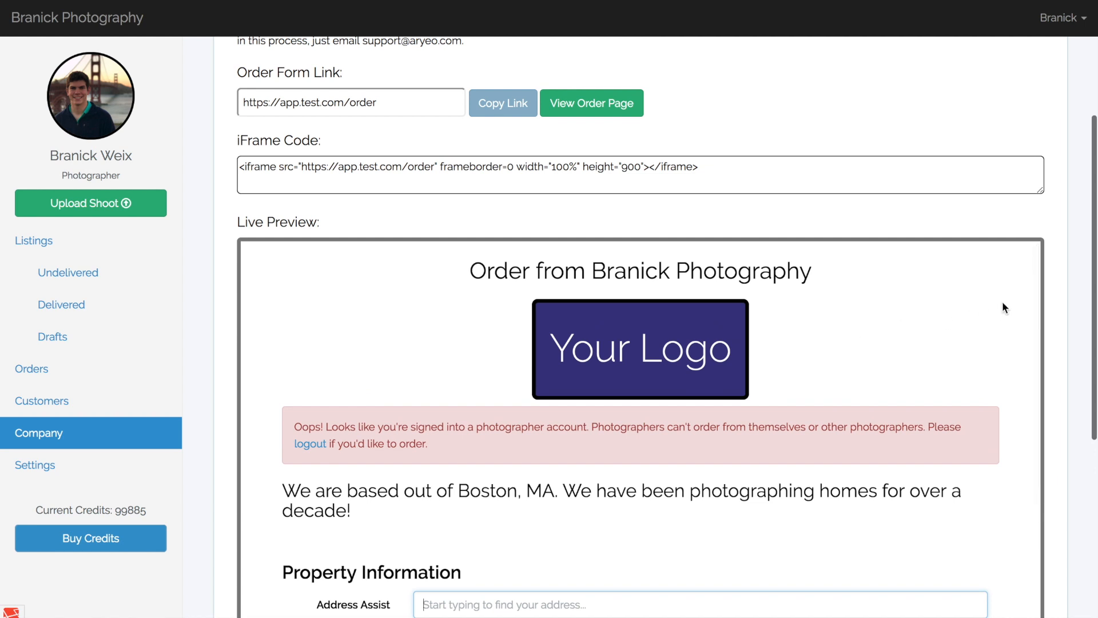
pyautogui.scroll(1, 995, 325)
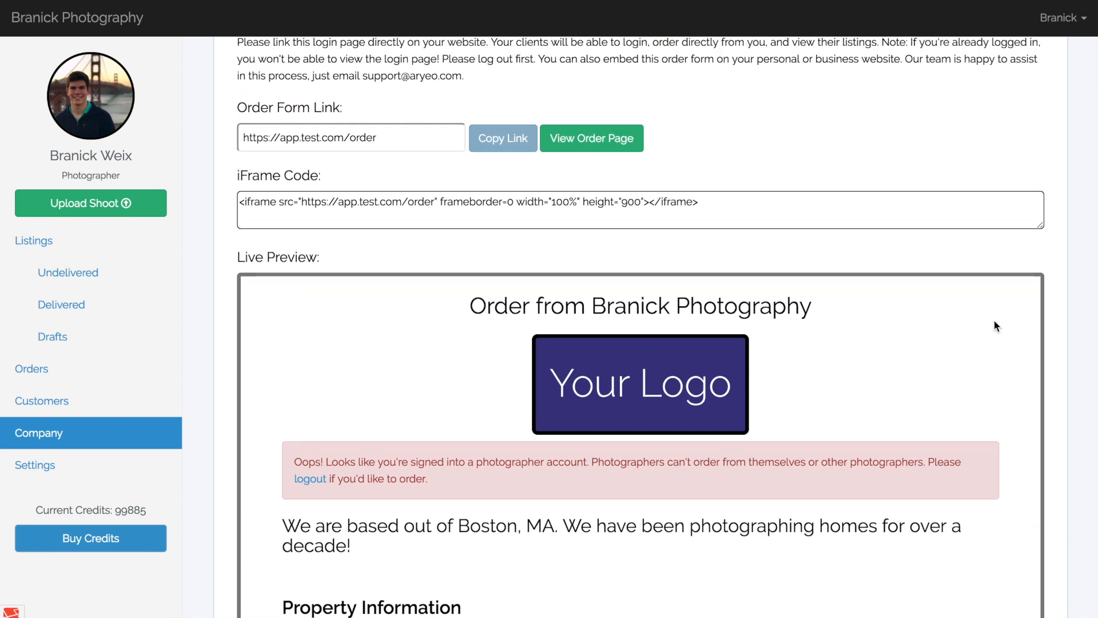
# Highlight the whole iFrame embed code of the order form, clear the selection, and return to the start of the page.
pyautogui.click(715, 198)
pyautogui.moveTo(609, 211); pyautogui.dragTo(240, 203)
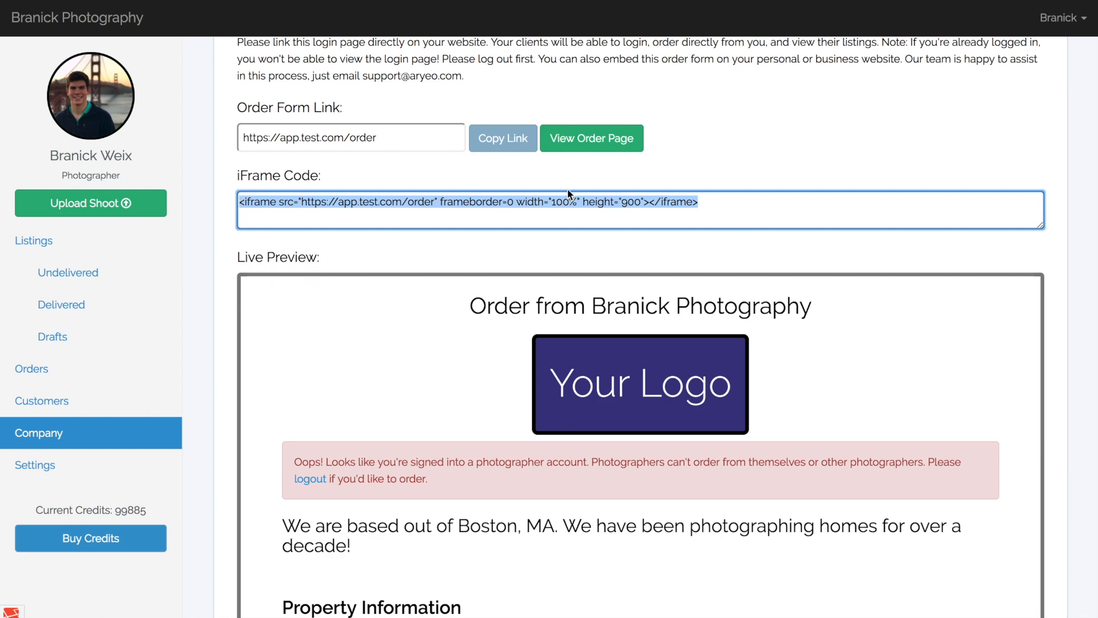
pyautogui.click(707, 201)
pyautogui.click(1056, 194)
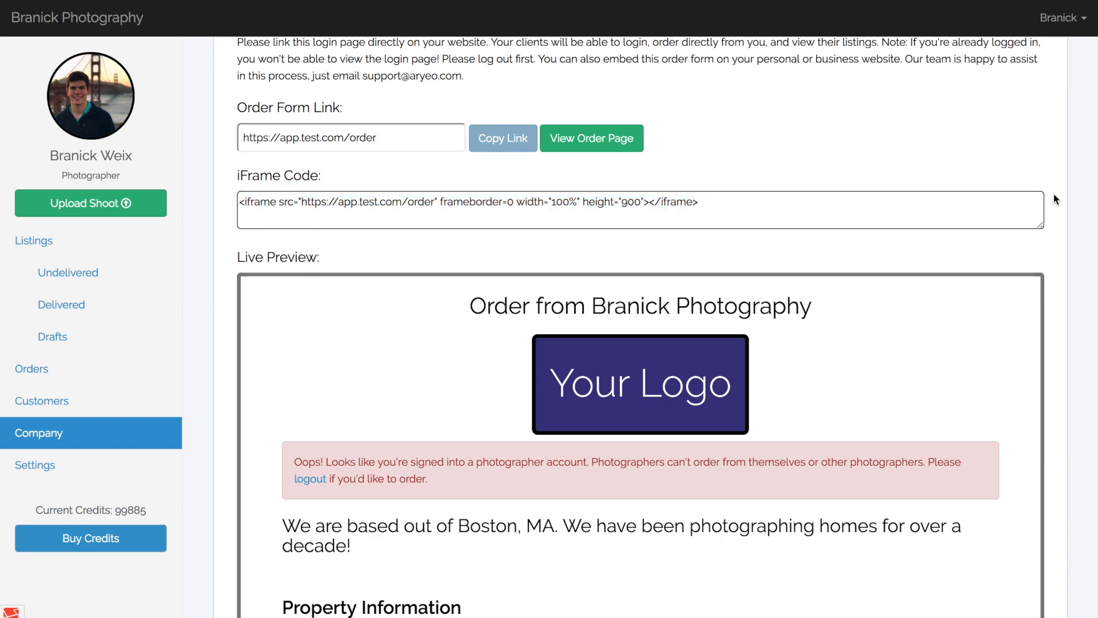
pyautogui.scroll(-2, 1054, 196)
pyautogui.scroll(5, 1057, 199)
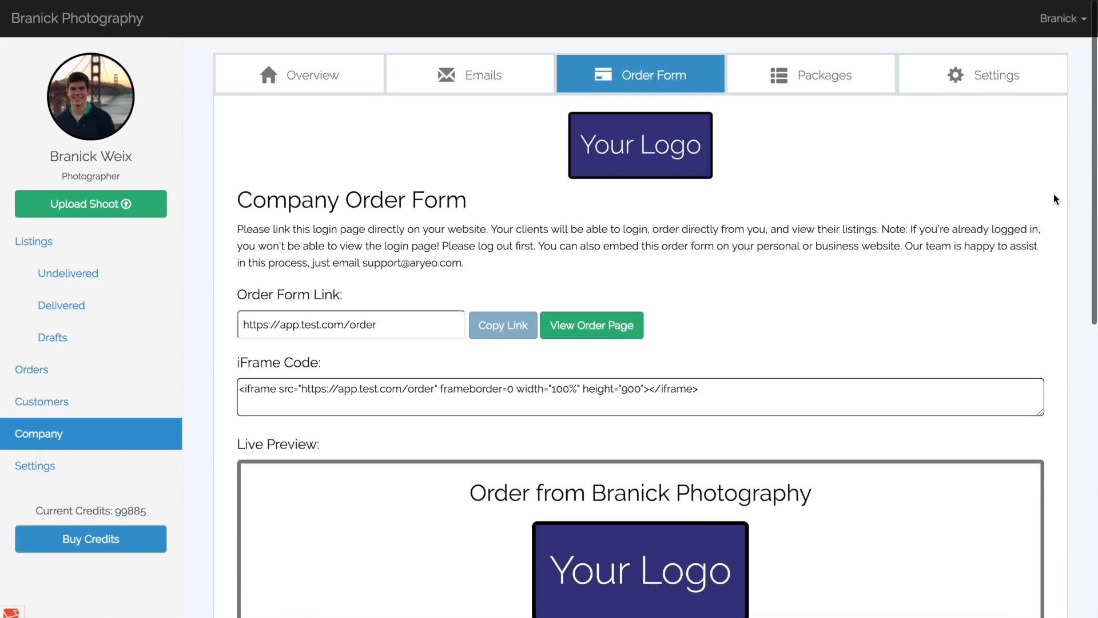